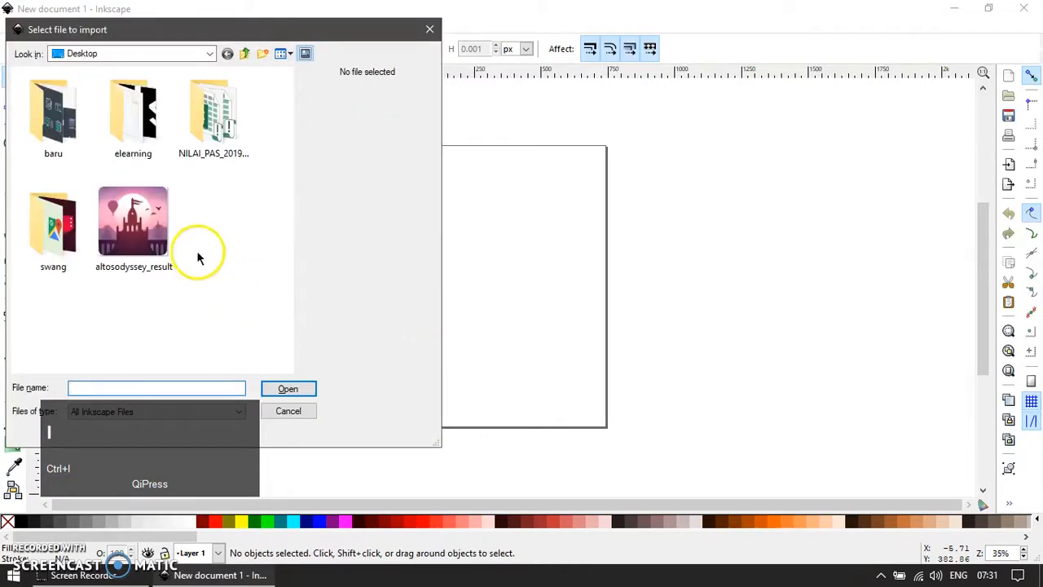
- Import the altosodyssey_result image as an embedded picture and move it to the upper-left part of the page
left_click(154, 237)
left_click(308, 388)
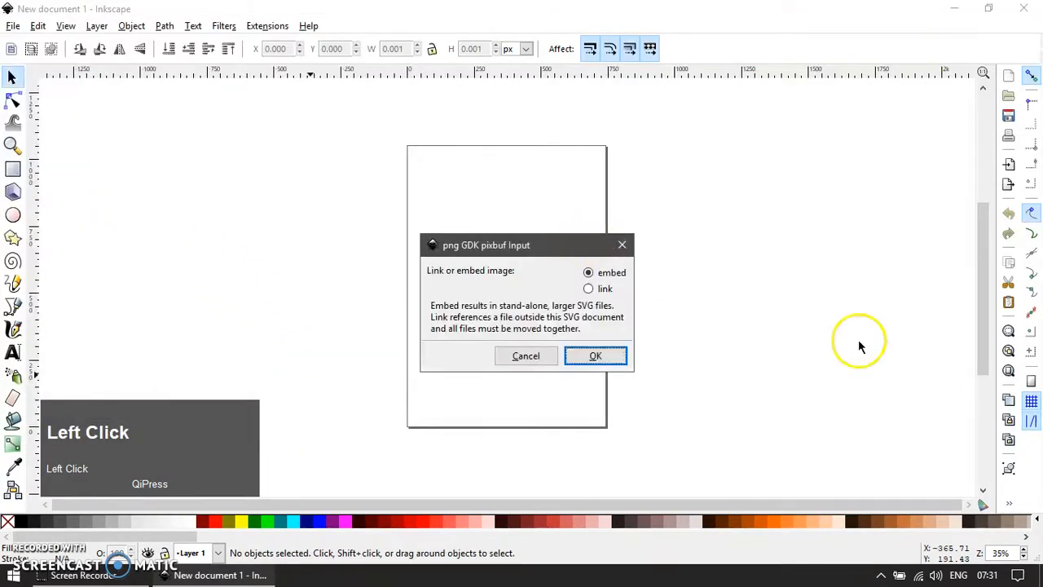
left_click(607, 343)
left_click(668, 366)
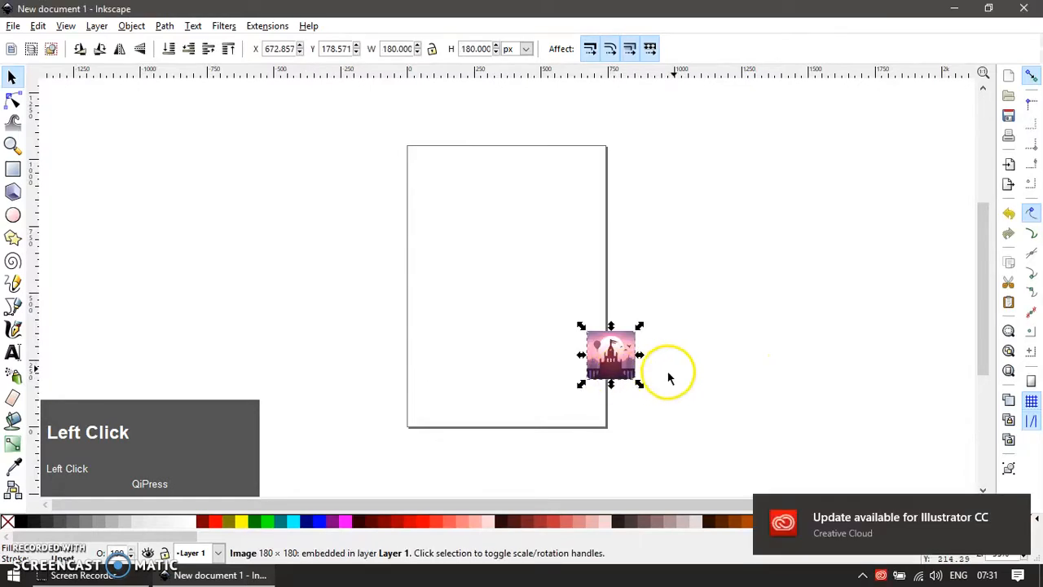
left_click_drag(628, 369, 502, 215)
left_click(465, 200)
- Draw a rounded square about 183 px wide that covers the whole imported image
key("z")
left_click(418, 156)
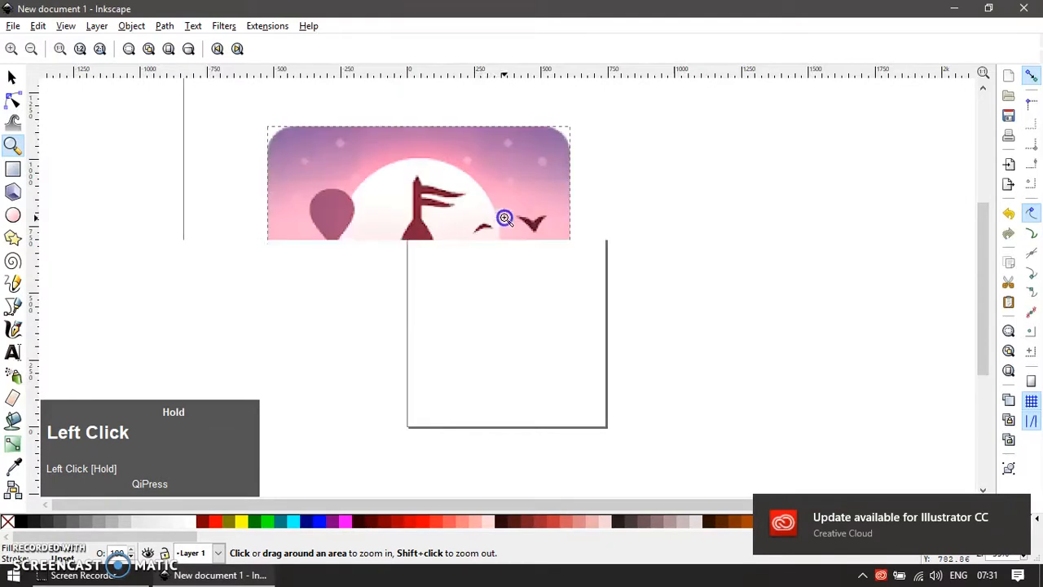
key("r")
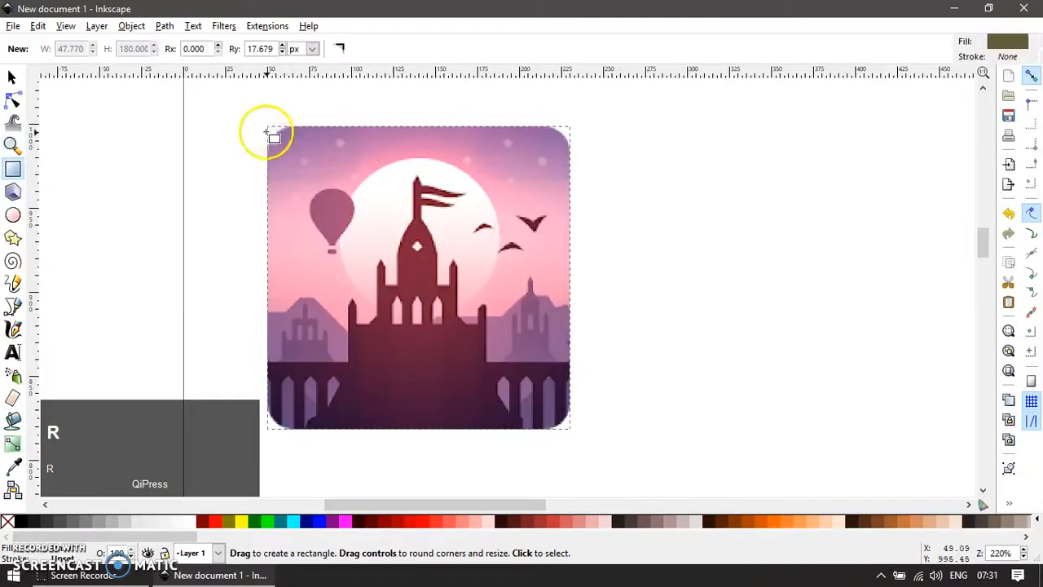
left_click_drag(263, 127, 570, 479)
key("F1")
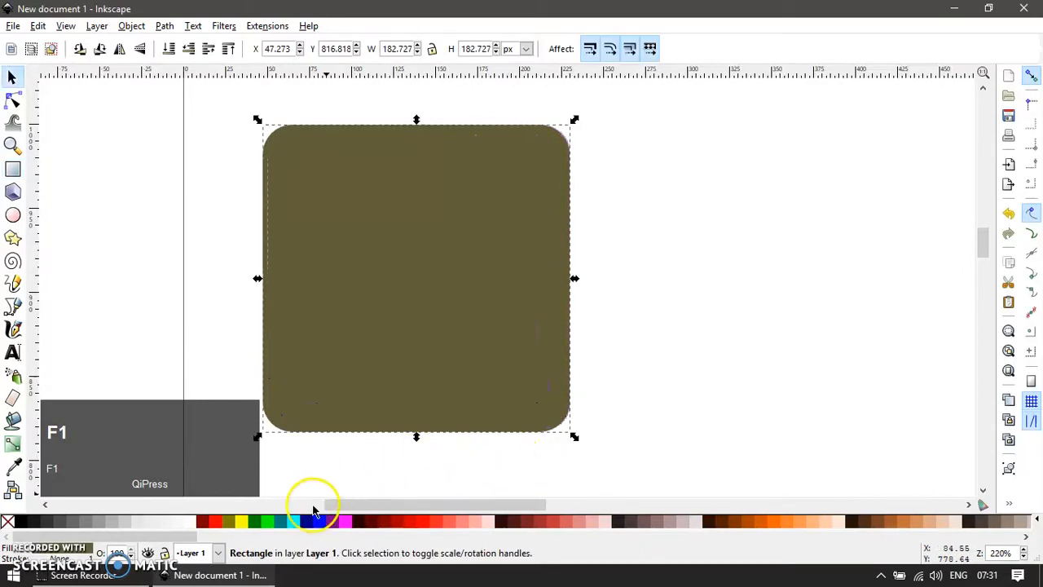
- Fill the rounded square with green and move it beside the image, on its right
left_click(263, 521)
left_click_drag(373, 326, 791, 325)
left_click(586, 435)
- Draw a circle about 27 px in diameter over the round part of the hot-air balloon
right_click(601, 413, "shift")
left_click_drag(602, 415, 615, 394)
key("z")
left_click_drag(340, 168, 489, 289)
key("e")
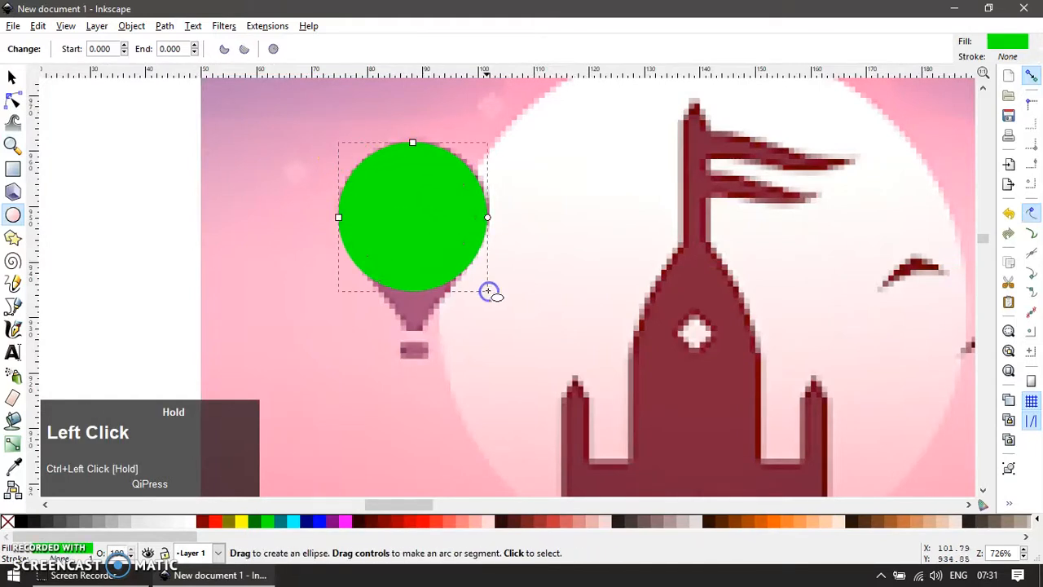
key("F1")
left_click(440, 238)
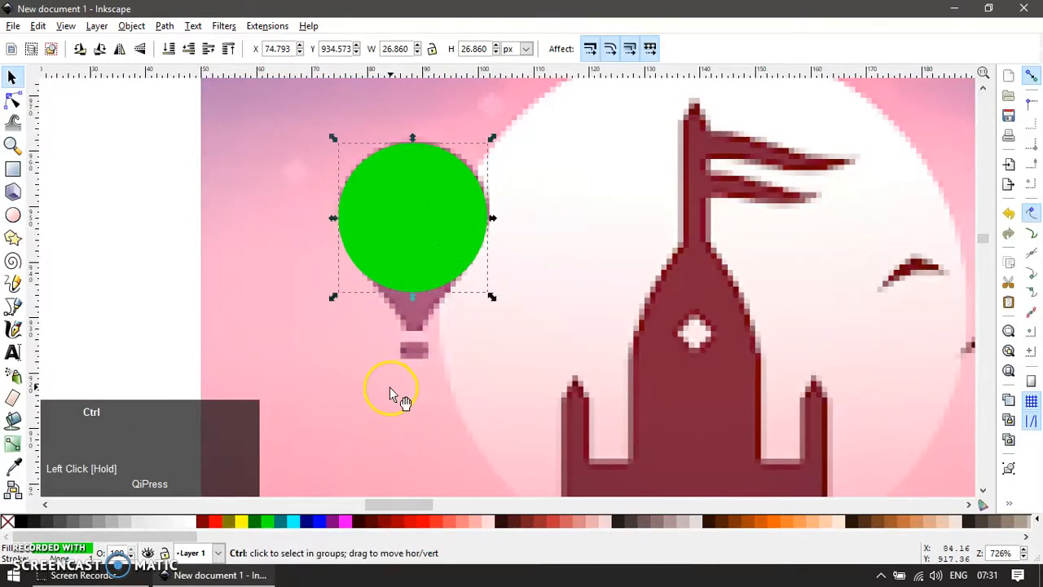
- Draw a small rectangle over the balloon's basket and round its corners
scroll(400, 381, "up", 1)
key("r")
key("t")
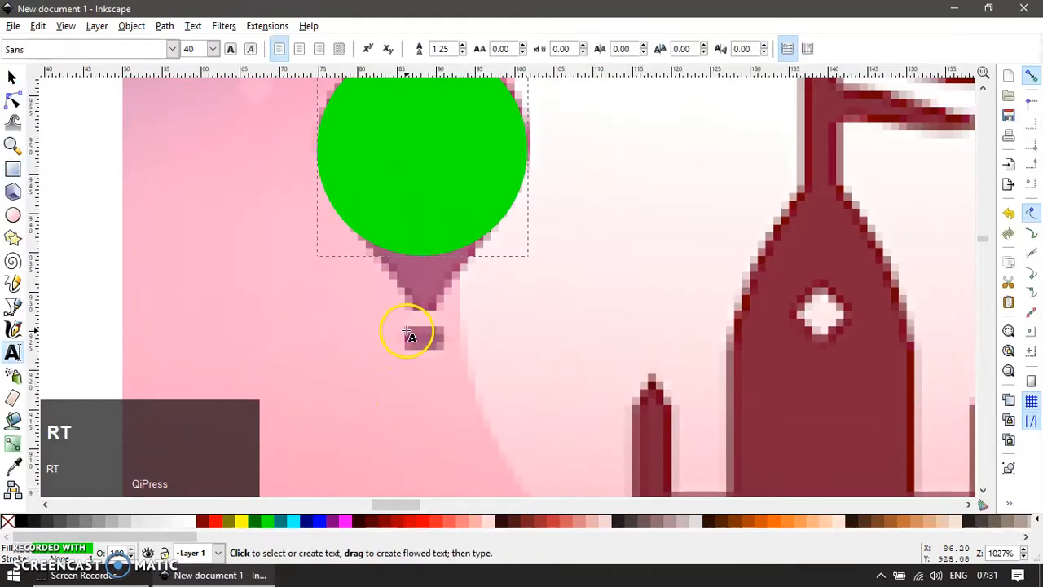
key("r")
left_click_drag(401, 328, 445, 351)
key("r")
key("F1")
key("F2")
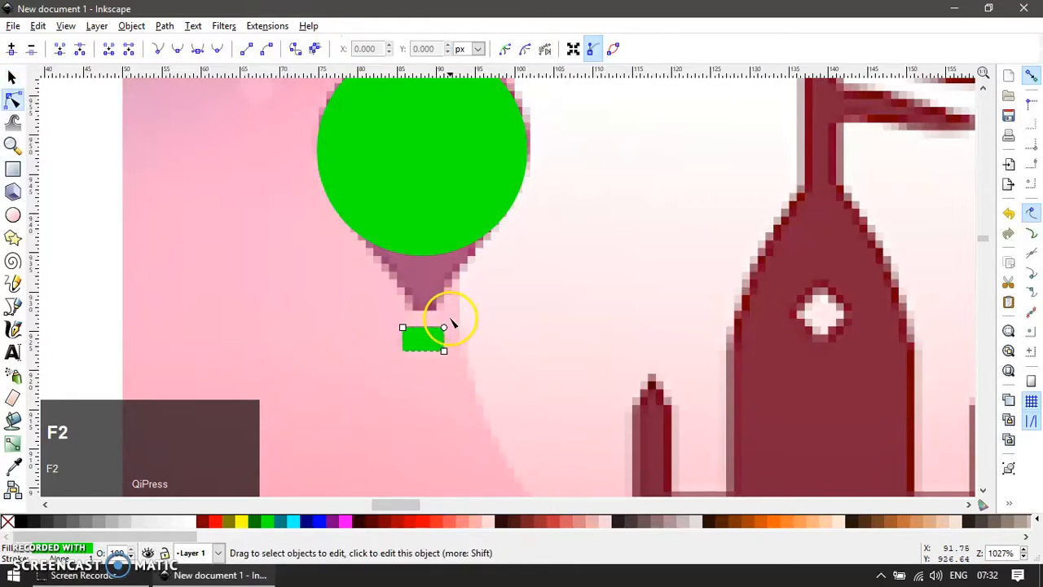
left_click_drag(446, 337, 446, 343)
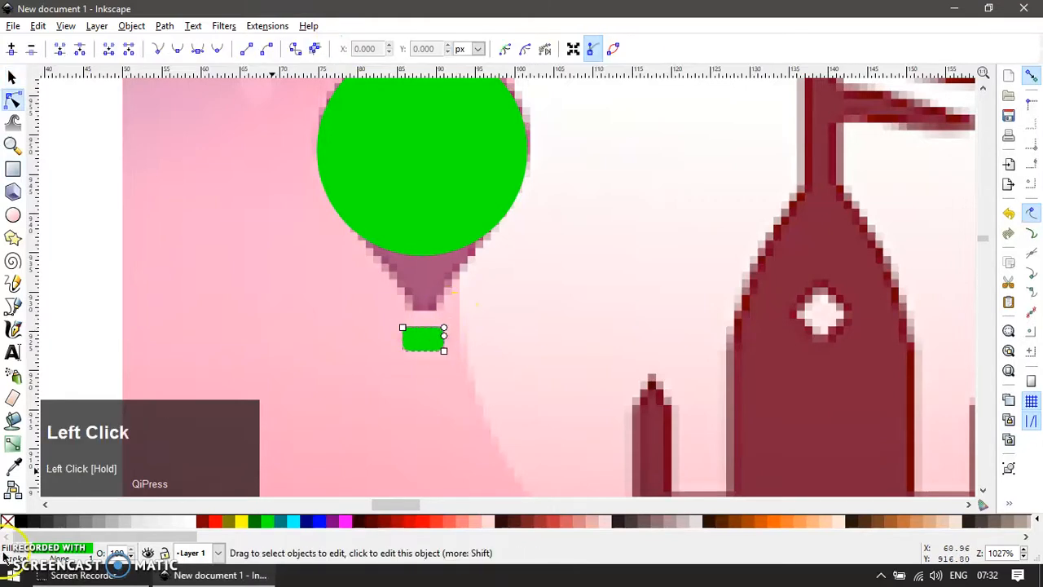
left_click(501, 249)
- Enable snapping to bounding boxes with their edges and corners, and to paths, cusp nodes and smooth nodes
scroll(466, 265, "up", 1, "ctrl")
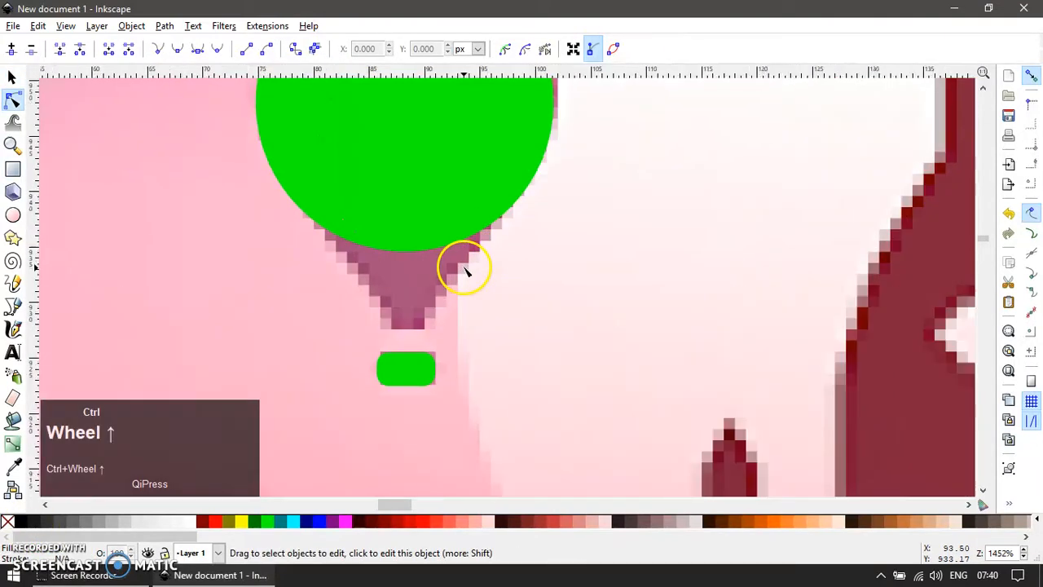
scroll(465, 264, "down", 1, "ctrl")
left_click(1029, 110)
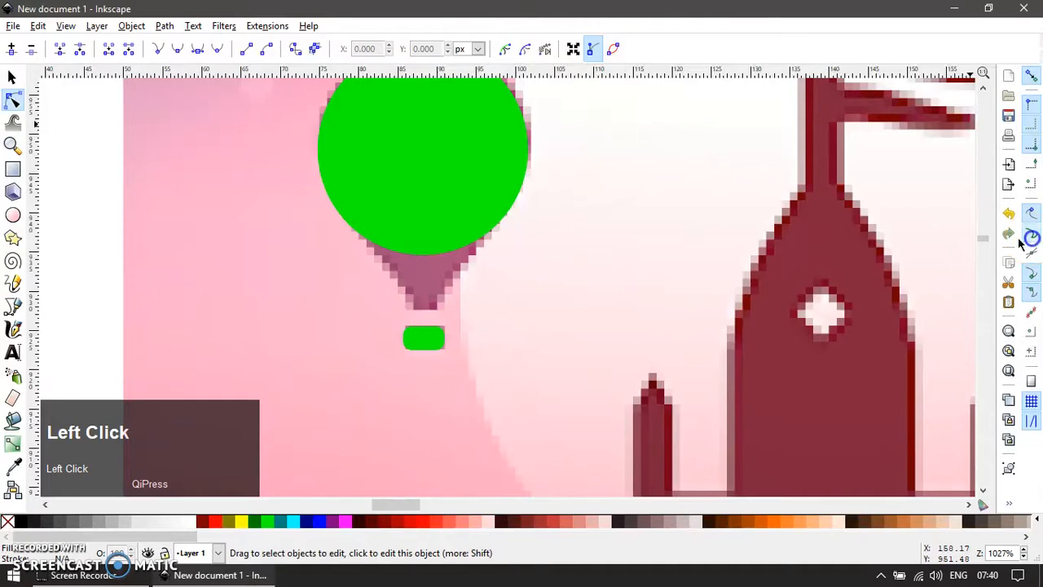
- Draw a sharp-cornered rectangle about 4.6 by 13.4 px from inside the circle down to the bottom of the balloon's neck
scroll(367, 244, "up", 1, "ctrl")
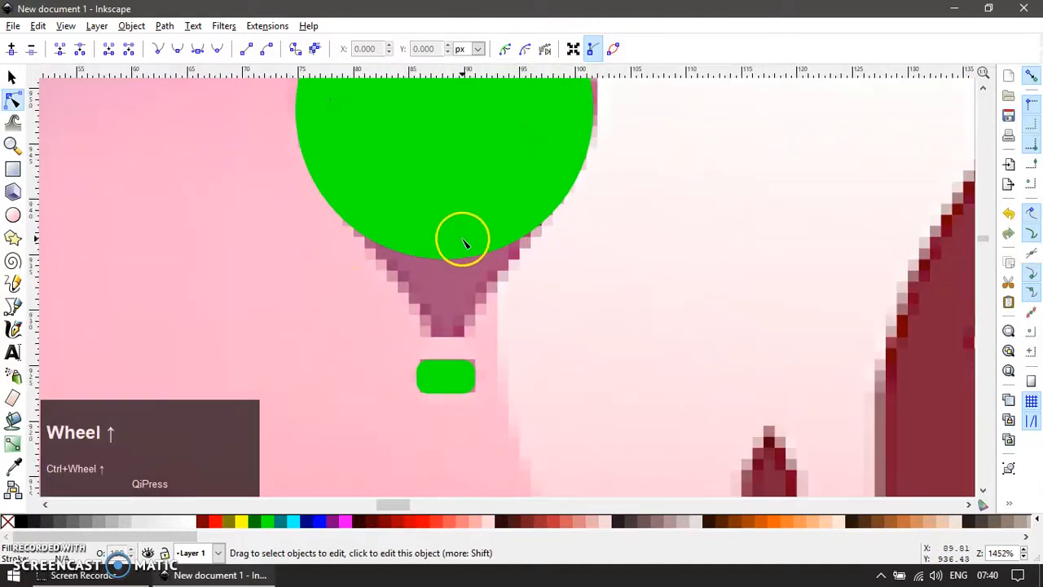
key("r")
key("t")
key("r")
mouse_move(410, 180)
left_mouse_down()
mouse_move(436, 190)
mouse_move(470, 315)
mouse_move(442, 360)
mouse_move(462, 334)
left_mouse_up()
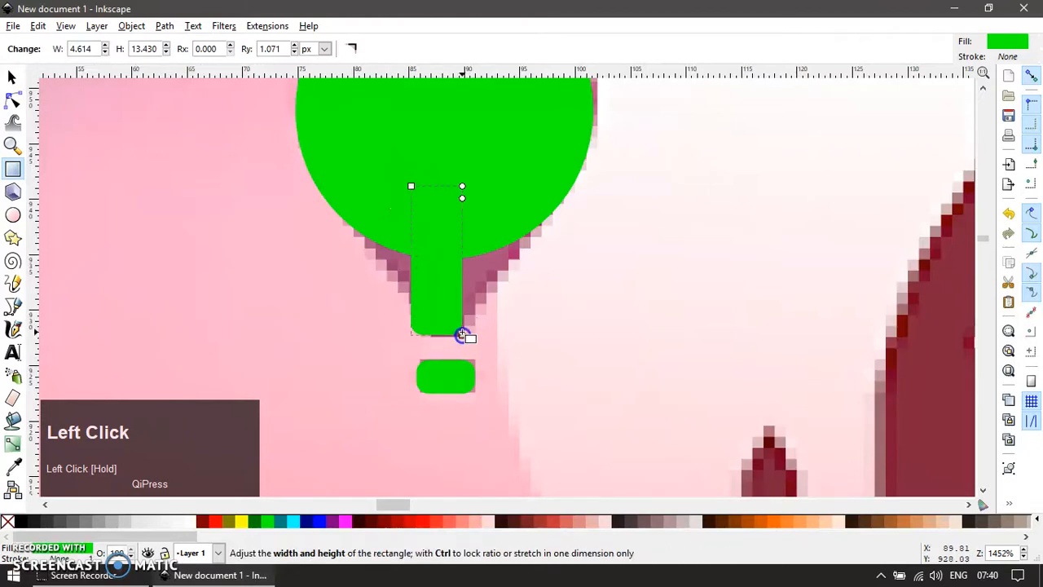
key("r")
left_click(351, 48)
key("F1")
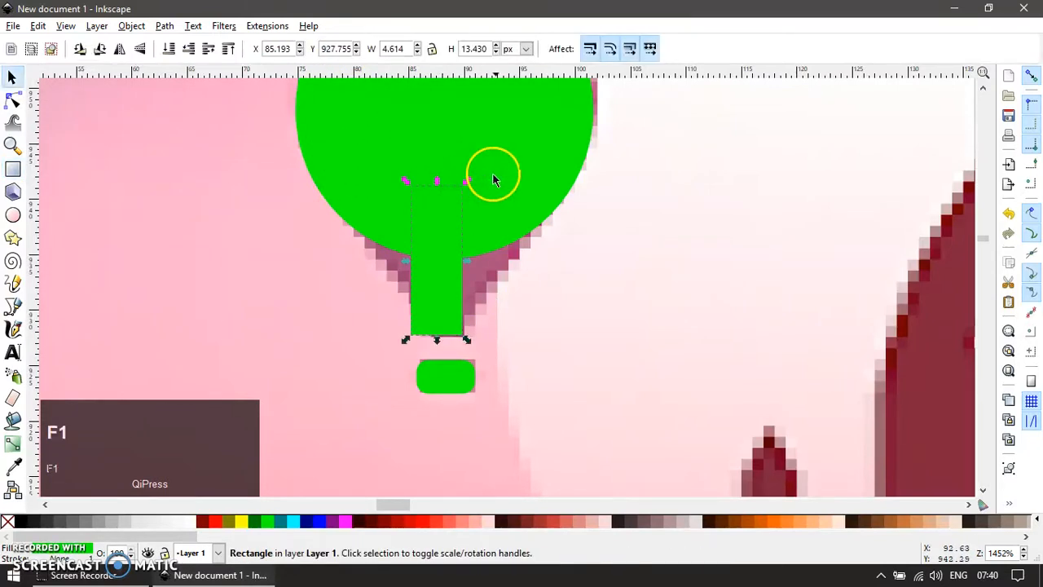
- Center the neck rectangle horizontally on the circle and unite the two shapes into one path
left_click(503, 169, "shift")
key("ctrl+shift+a")
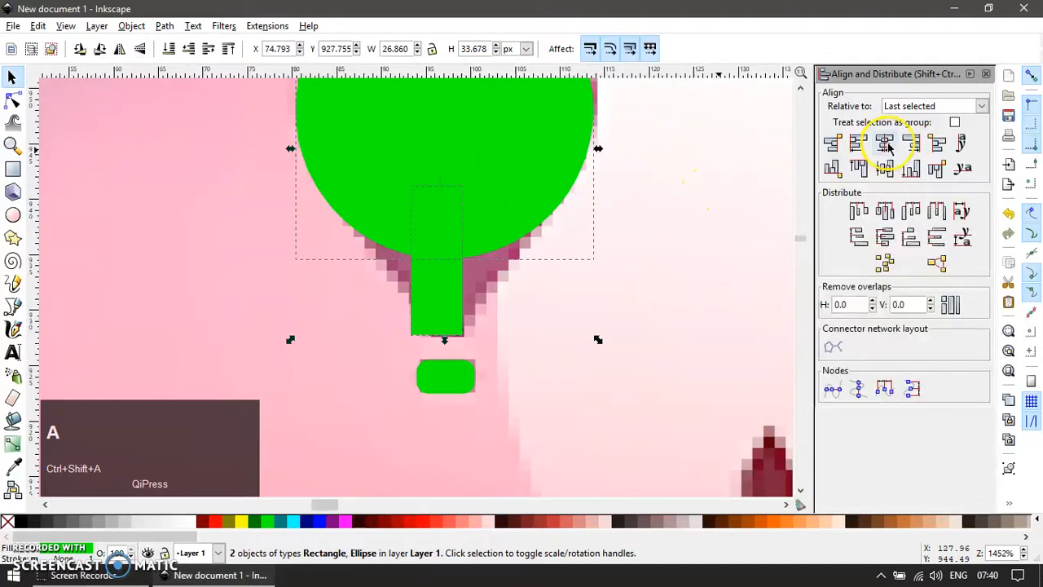
left_click(885, 143)
left_click(448, 290)
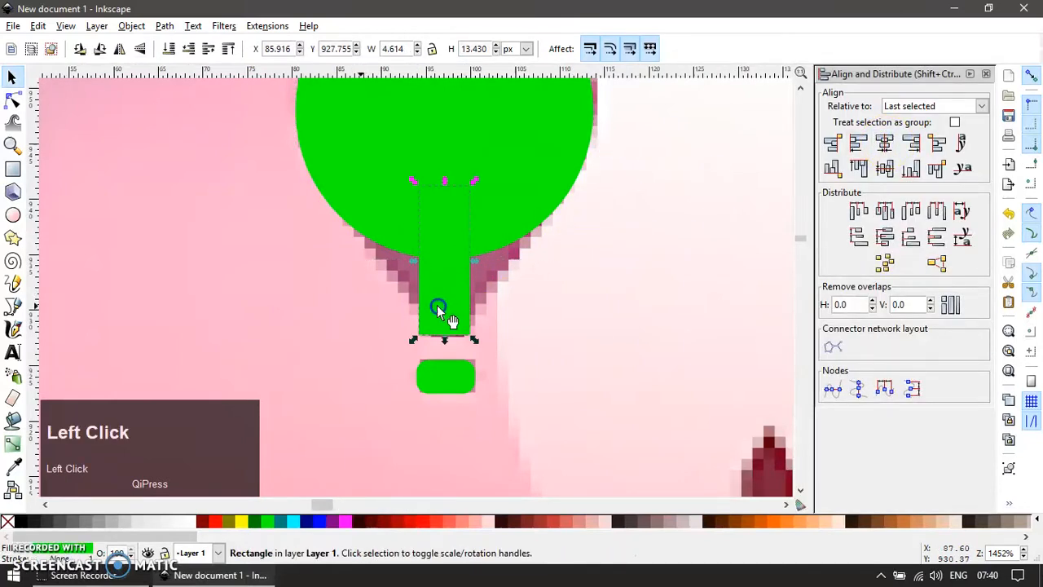
left_click(507, 196, "shift")
key("ctrl+plus")
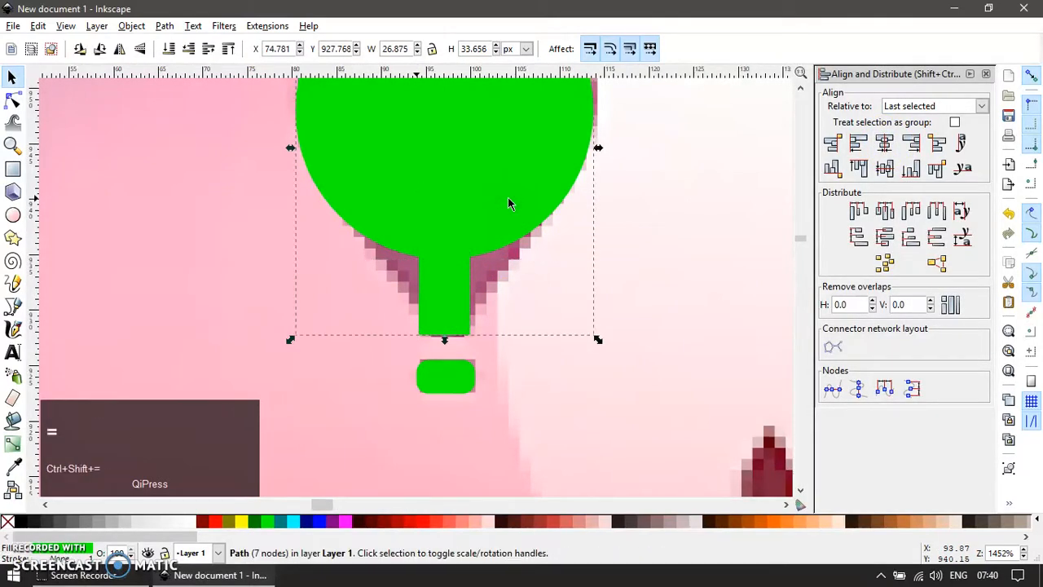
- Set the balloon path's opacity to 50
left_click(117, 553)
type("50")
key("Return")
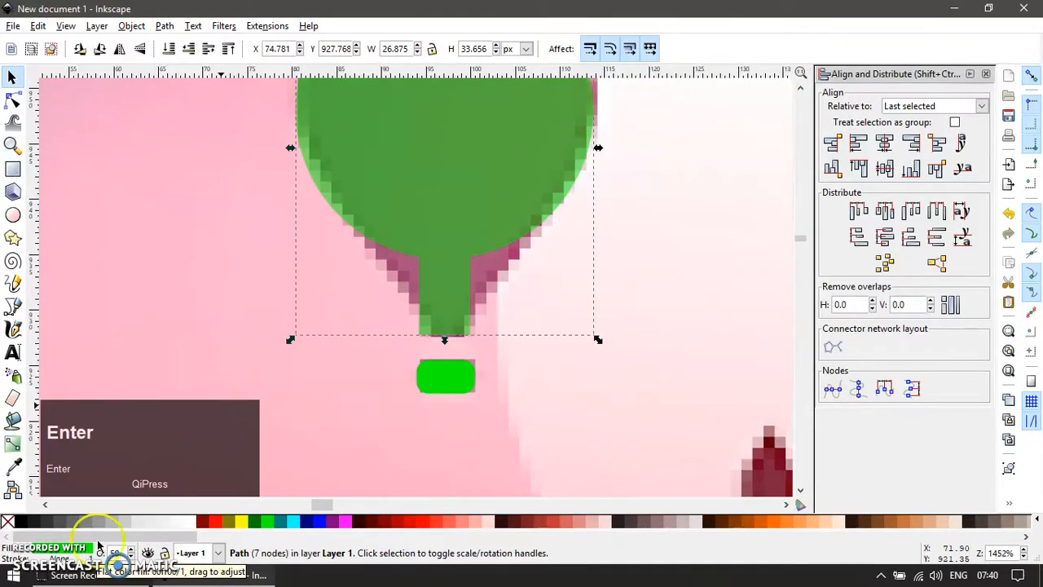
- Add a node on the balloon's lower-left curve, delete the left neck junction node and bend the handles to follow the traced outline
left_click(421, 180)
key("F2")
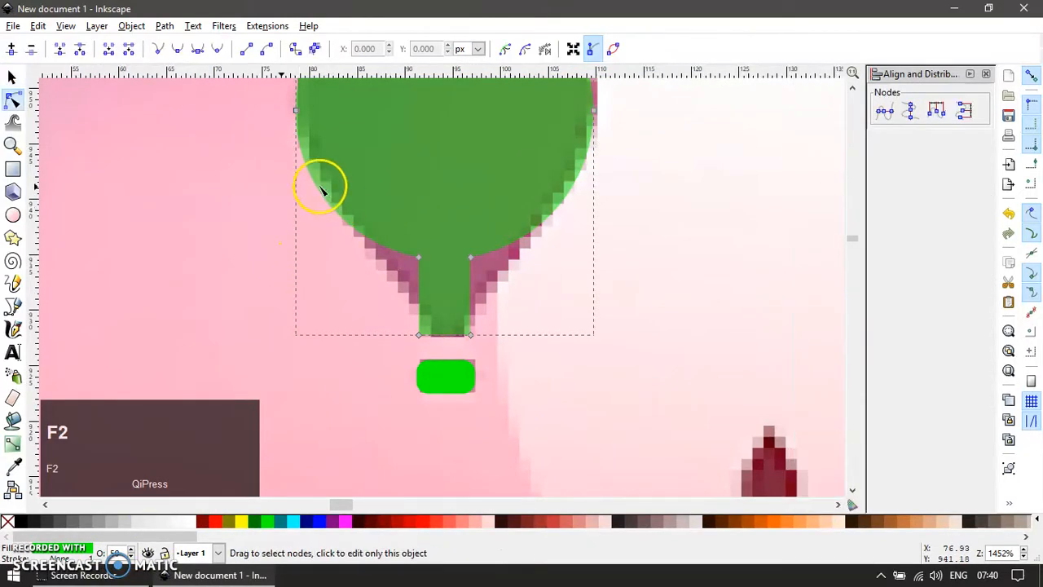
left_click(324, 196)
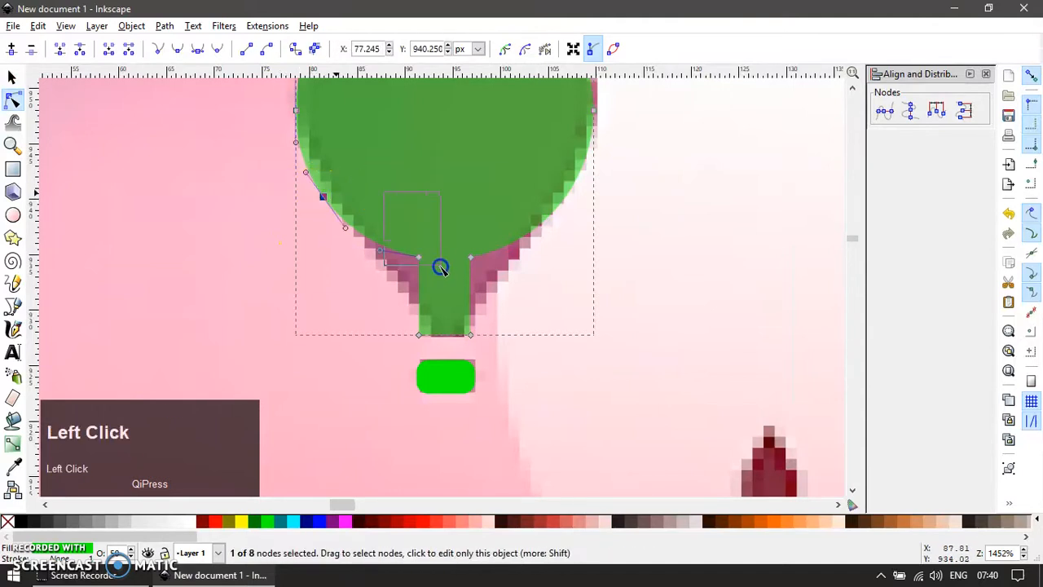
key("Delete")
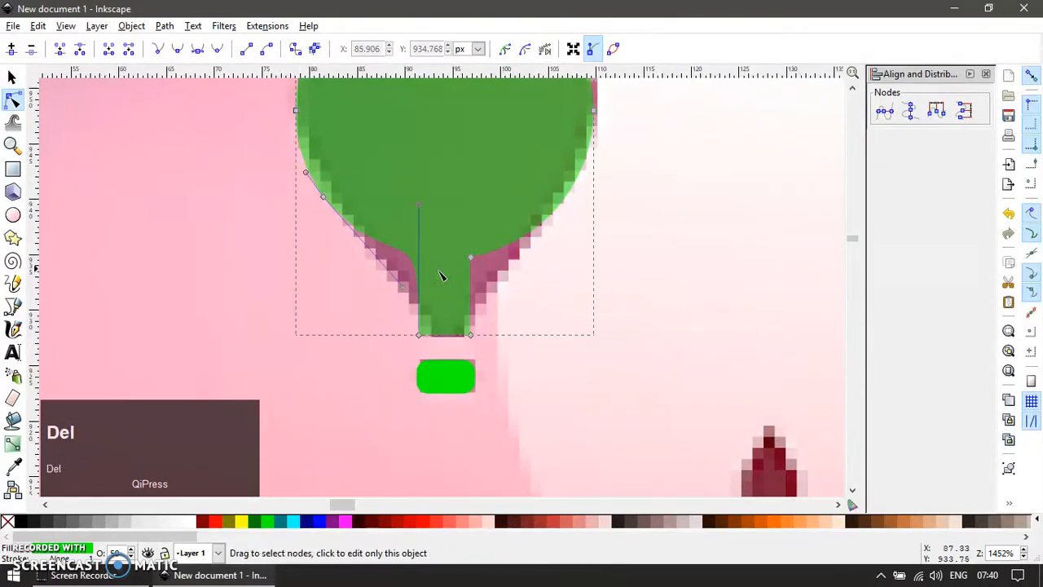
left_click_drag(420, 206, 411, 267)
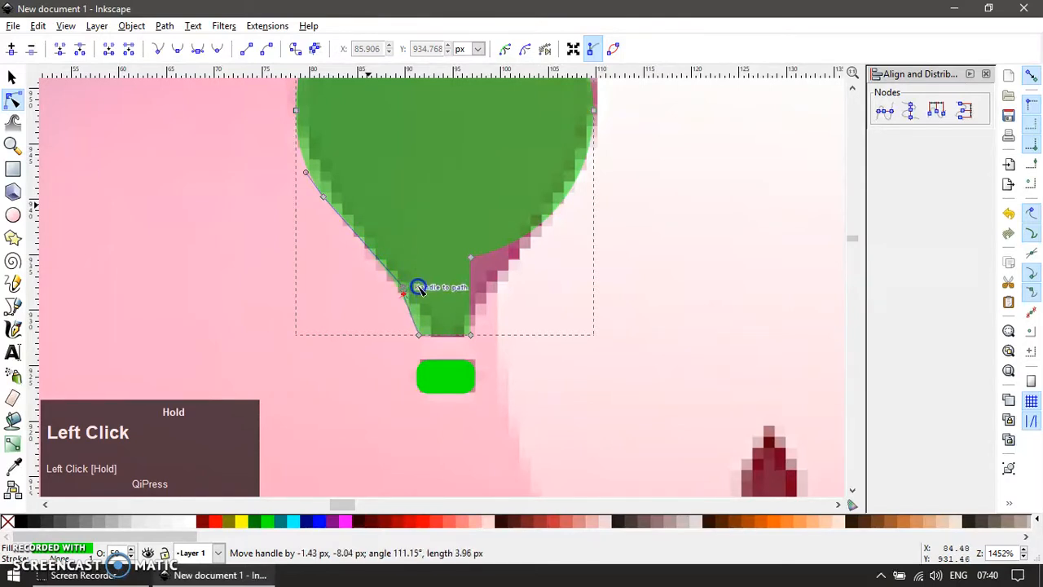
left_click_drag(417, 286, 413, 299)
scroll(421, 228, "down", 2)
key("F1")
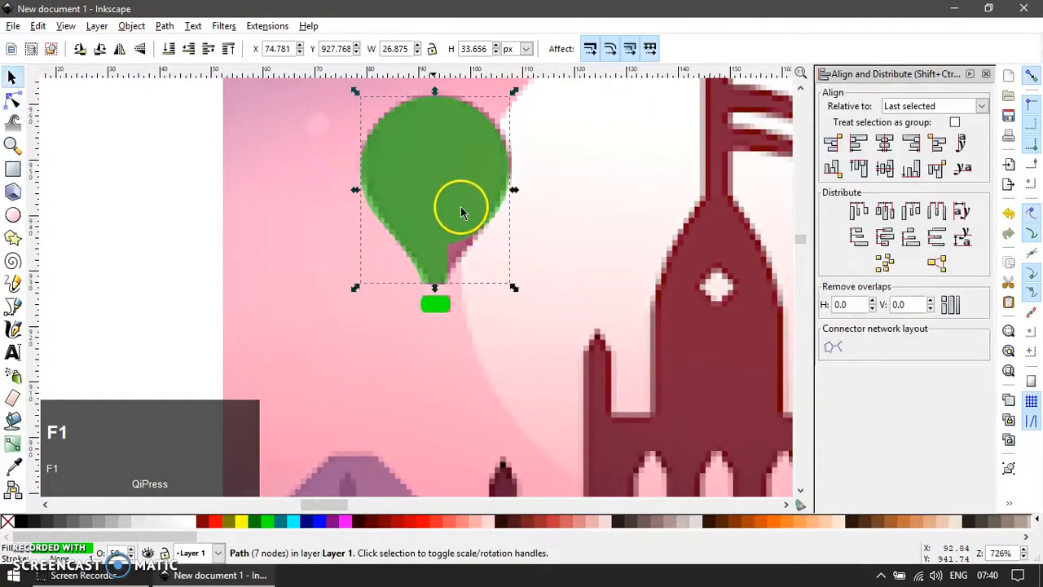
- Draw a rectangle about 28 by 52 px from the balloon's center line over its right half and subtract it from the balloon
right_click(419, 241, "shift")
key("r")
left_click_drag(389, 147, 544, 436)
key("F1")
left_click_drag(428, 181, 428, 216)
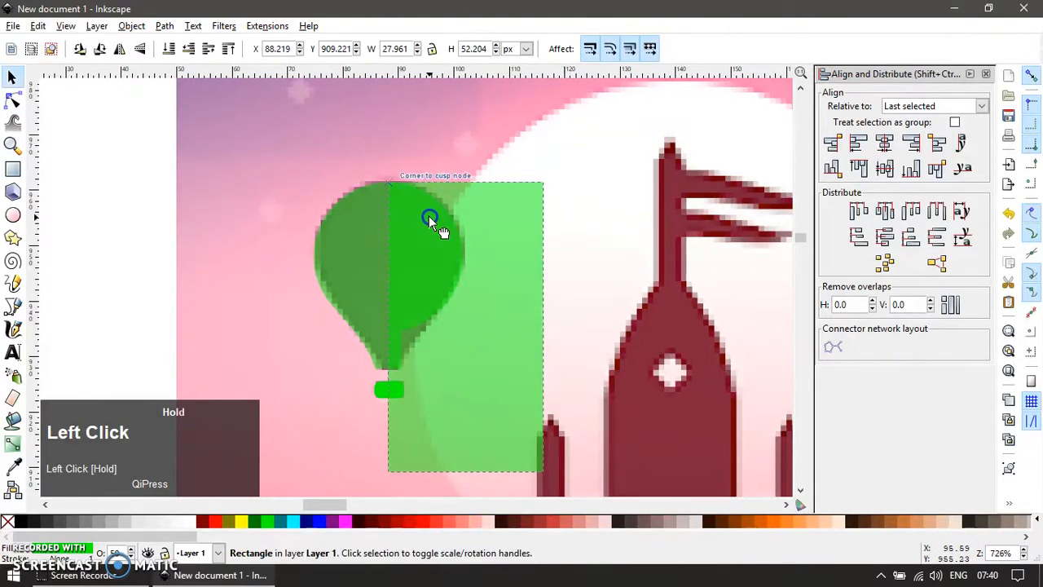
left_click_drag(465, 178, 474, 145)
left_click(367, 235, "shift")
key("ctrl+minus")
- Duplicate the left balloon half, mirror the copy across the center line and unite both halves
key("ctrl+d")
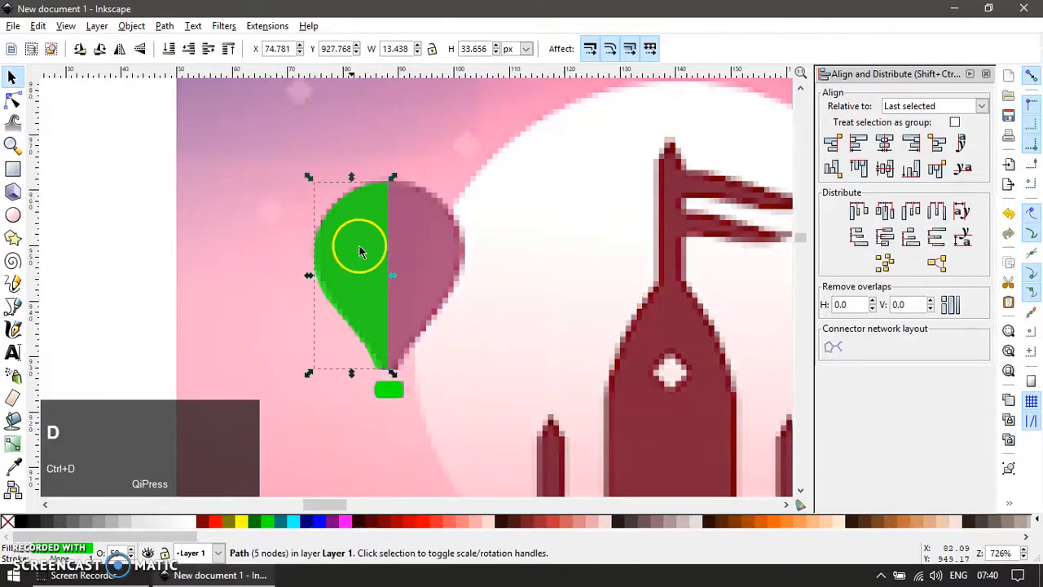
left_click_drag(309, 277, 459, 289)
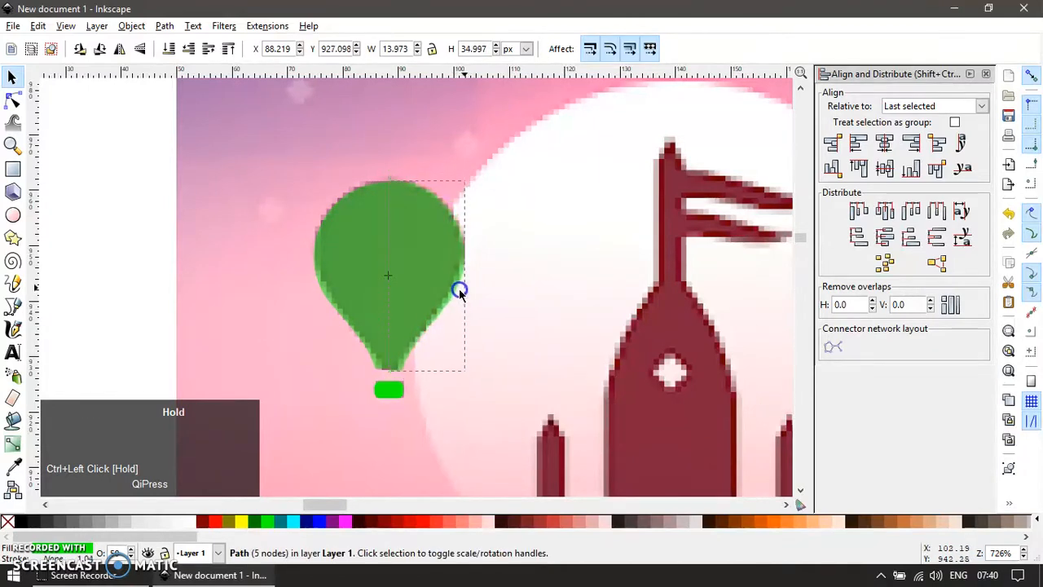
left_click(332, 242)
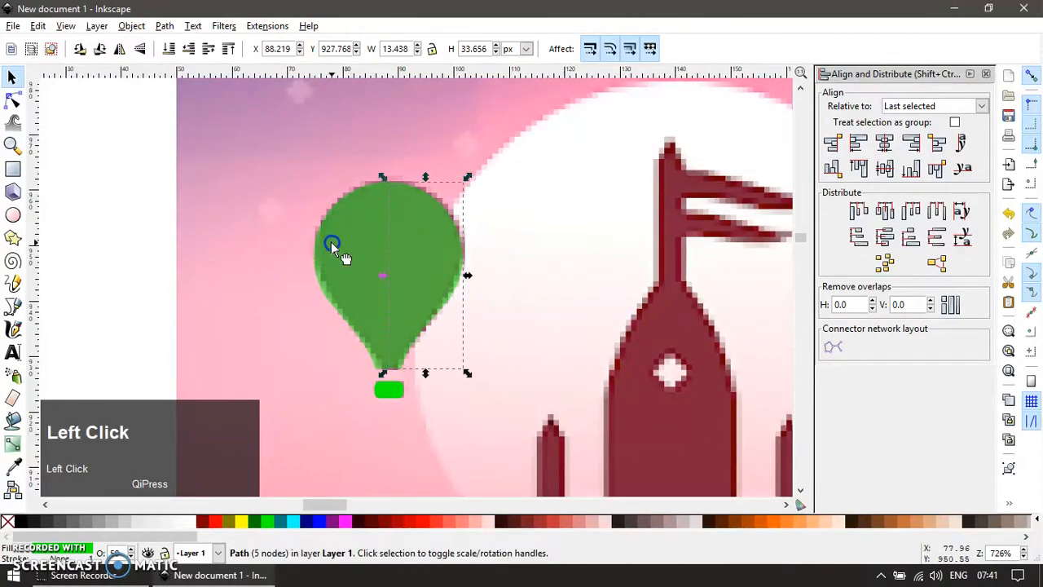
left_click(431, 241)
left_click(352, 246, "shift")
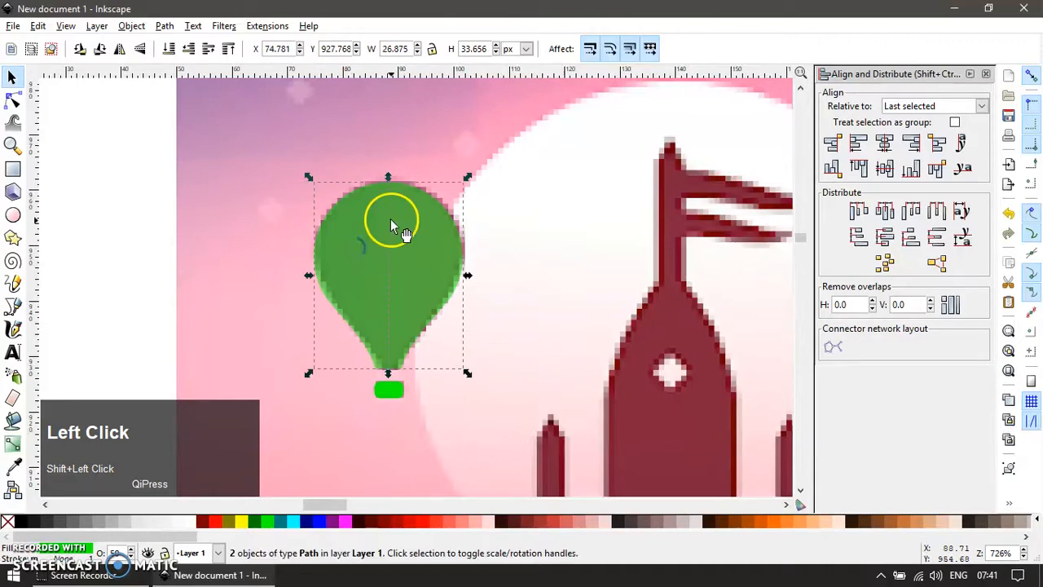
key("ctrl+plus")
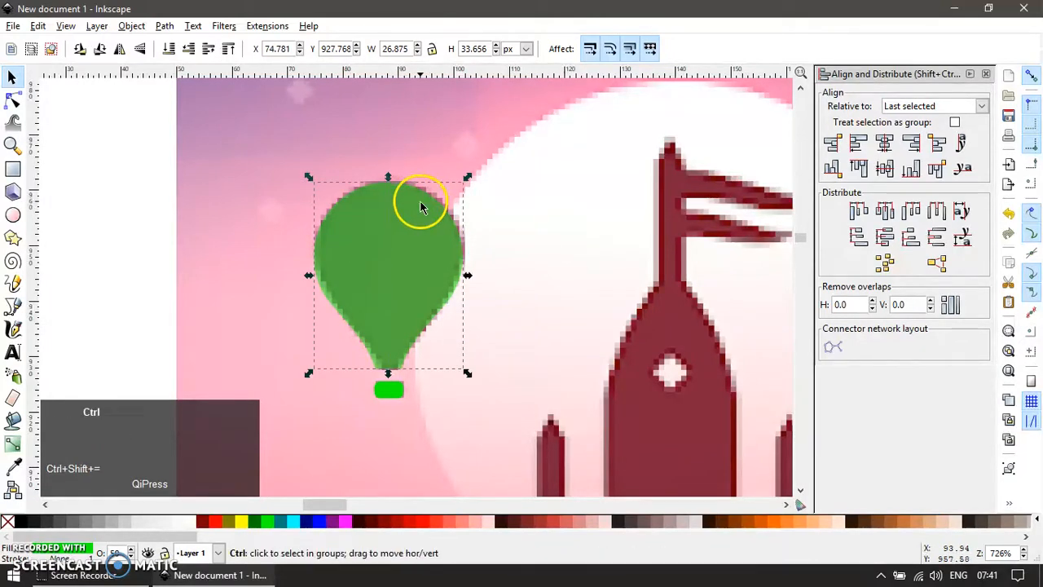
- Unite the balloon with its basket into a single path
scroll(418, 204, "down", 3, "ctrl")
left_click_drag(182, 235, 414, 360)
key("ctrl+plus")
key("F12")
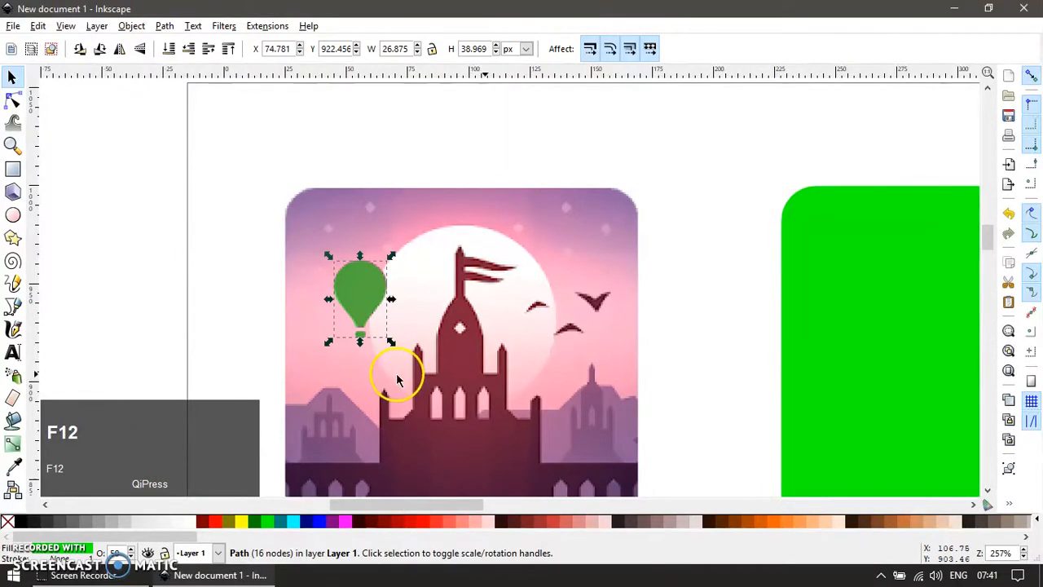
- Fill the balloon with red and set its opacity to 100
left_click(204, 522)
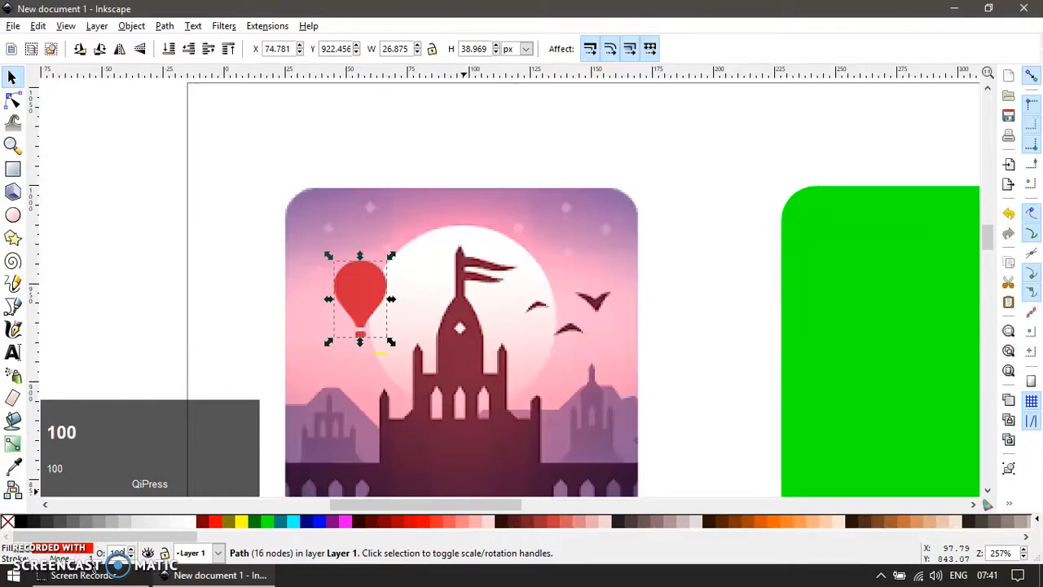
key("Return")
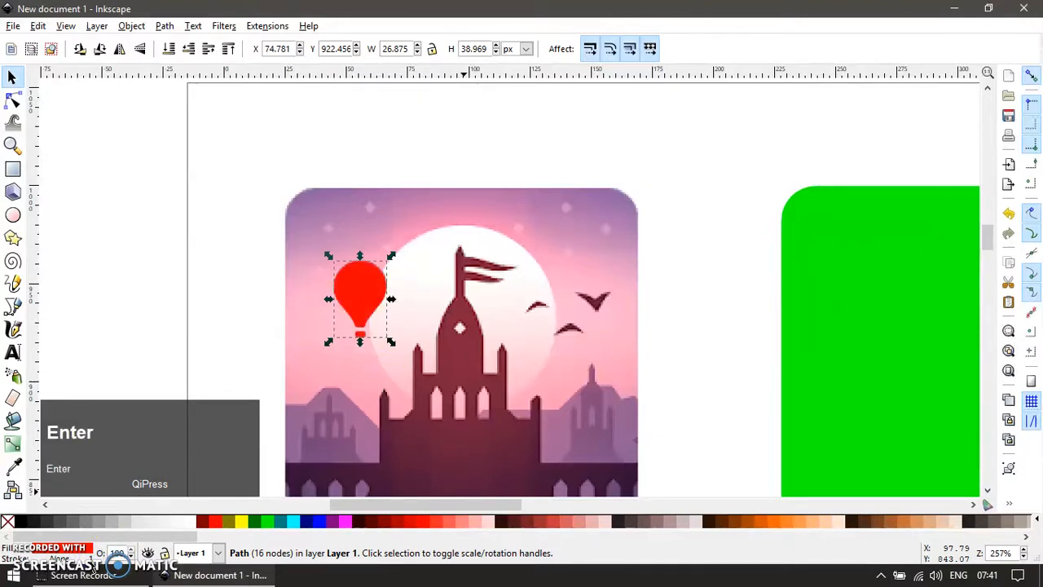
left_click(220, 216)
- Draw a rectangle from the image's upper-left corner to the middle of the balloon and group it with the balloon
scroll(381, 241, "up", 1, "ctrl")
key("r")
left_click_drag(246, 167, 350, 312)
key("F1")
left_click(358, 354, "shift")
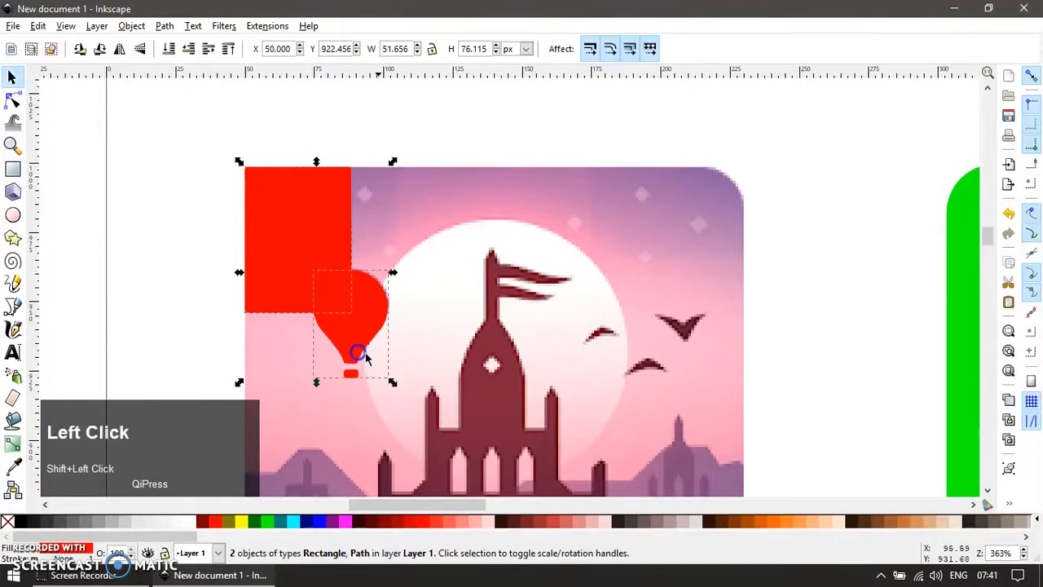
scroll(438, 298, "down", 2, "ctrl")
key("ctrl+g")
- Align the left edge of the balloon group with the left edge of the green rounded square
left_click(757, 310, "shift")
key("ctrl+shift+a")
left_click(858, 143)
left_click(715, 154)
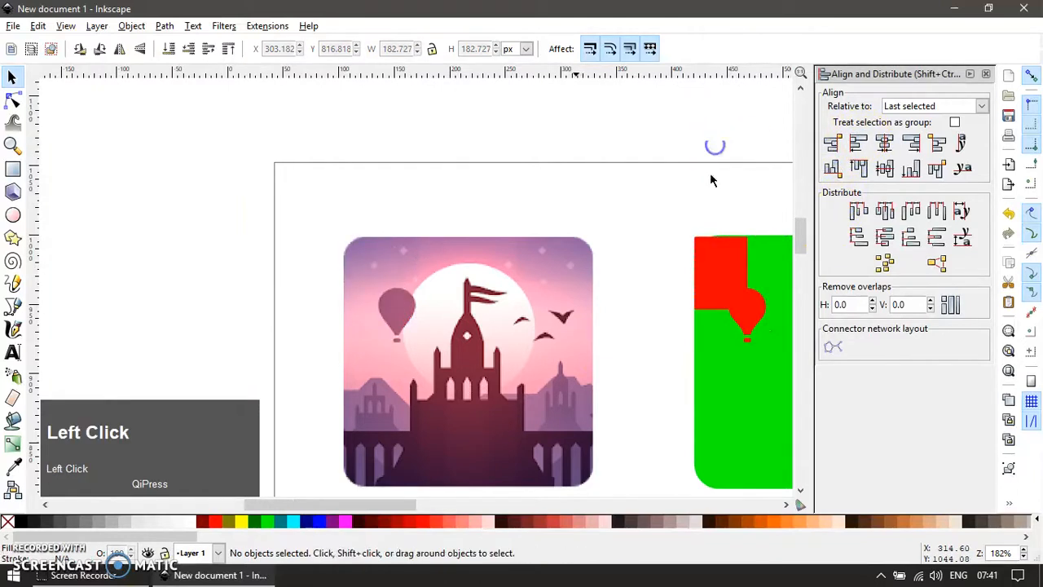
- Delete the red helper rectangle from the balloon group, leaving the balloon on the green square
left_click(717, 247, "ctrl")
key("Delete")
key("F12")
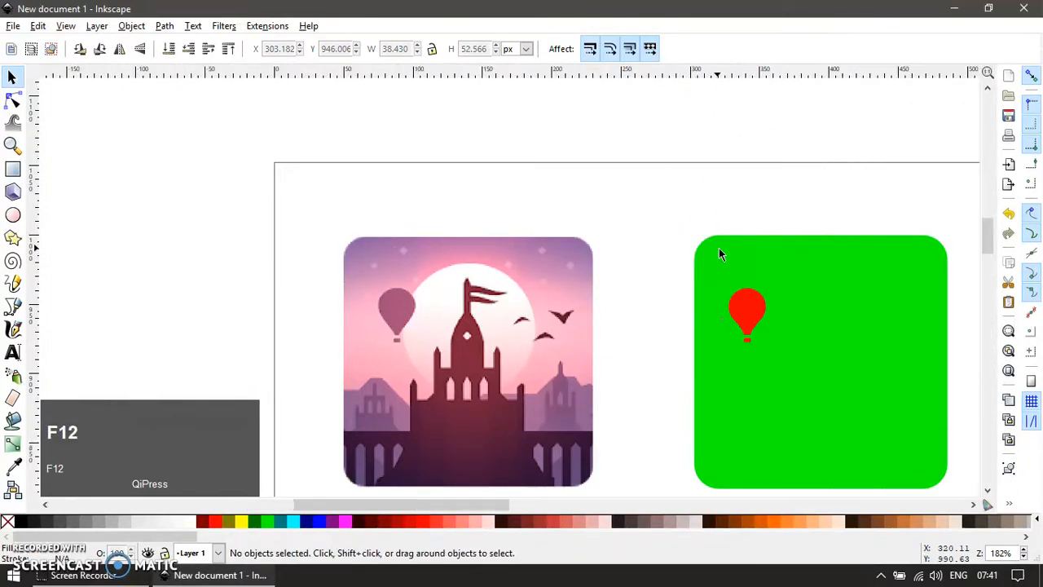
scroll(609, 259, "down", 2, "ctrl")
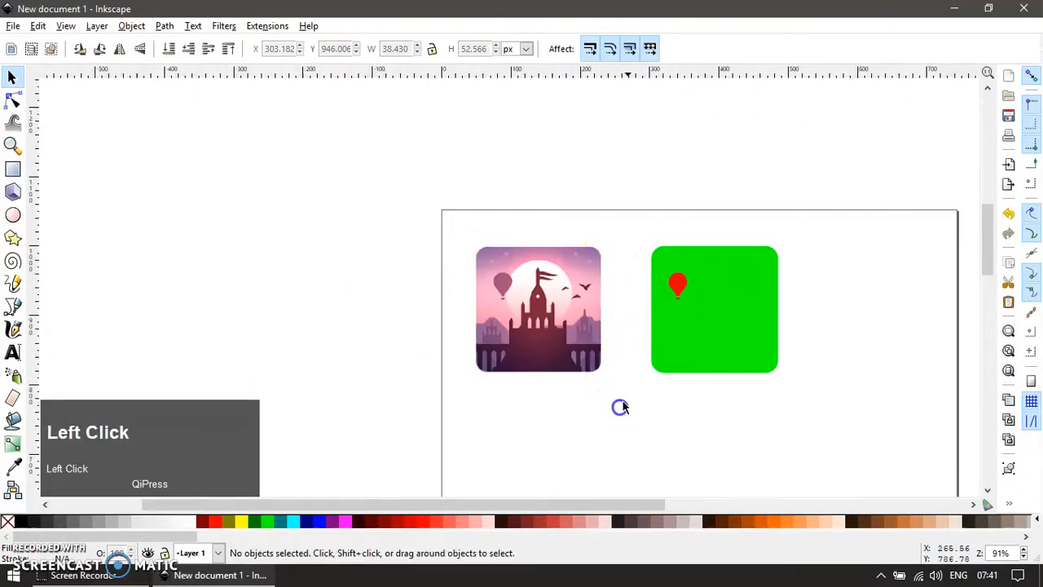
- Draw a circle about 97 px in diameter and fit it over the sun in the reference image
scroll(634, 320, "up", 2, "ctrl")
scroll(416, 249, "up", 1, "ctrl")
key("r")
key("e")
left_click_drag(360, 184, 551, 371, "ctrl")
key("F1")
left_click_drag(358, 186, 351, 174, "ctrl")
scroll(344, 446, "down", 2, "ctrl")
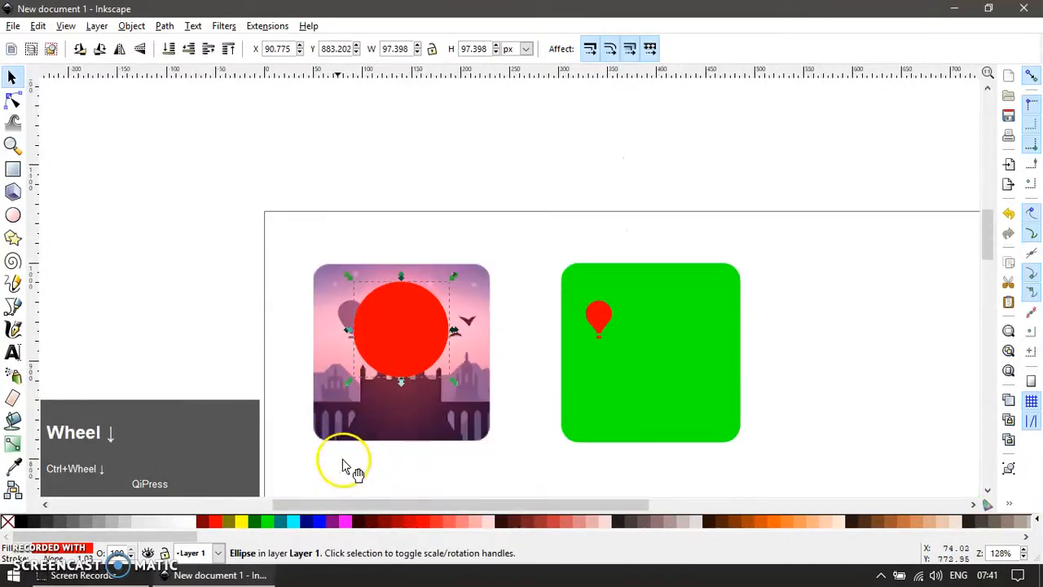
- Fill the sun circle with cyan and center it horizontally on the green rounded square
left_click(292, 522)
left_click(703, 388, "shift")
key("ctrl+shift+a")
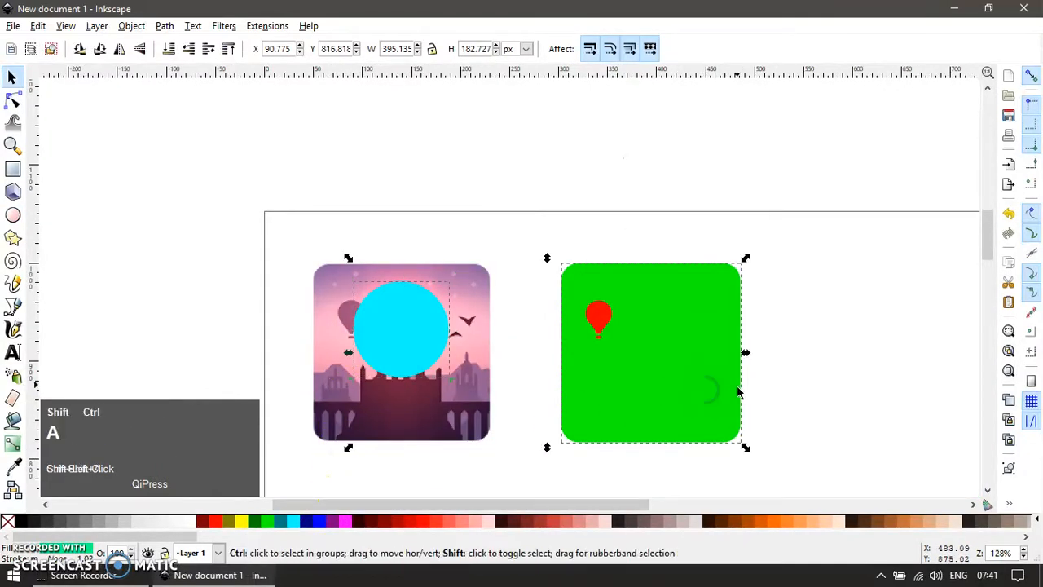
left_click(885, 140)
left_click(687, 230)
- Move the cyan circle and the green square together 2 px to the right
left_click(662, 321)
left_click(664, 422, "shift")
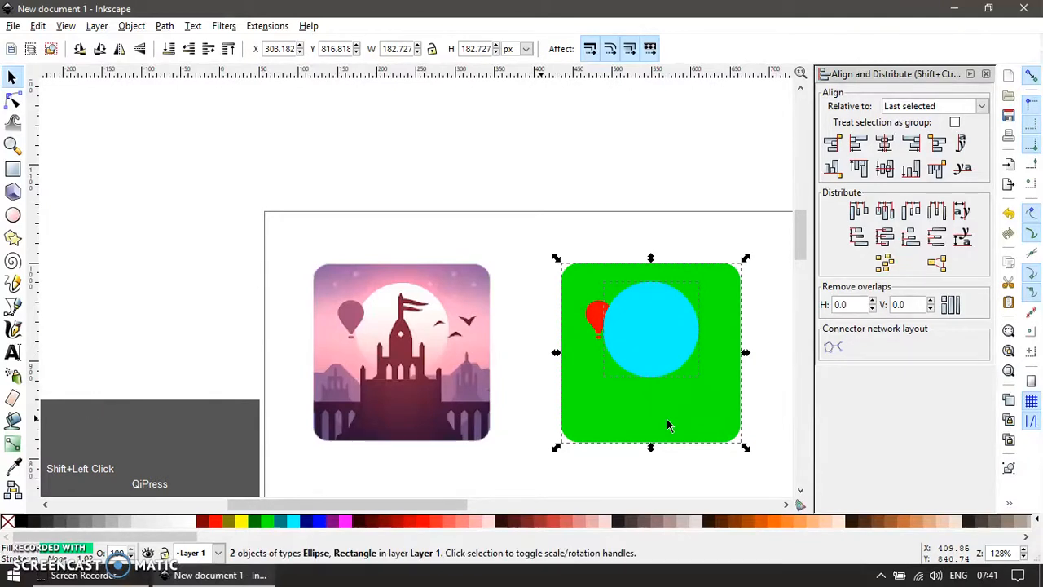
key("ctrl+Right")
key("Right")
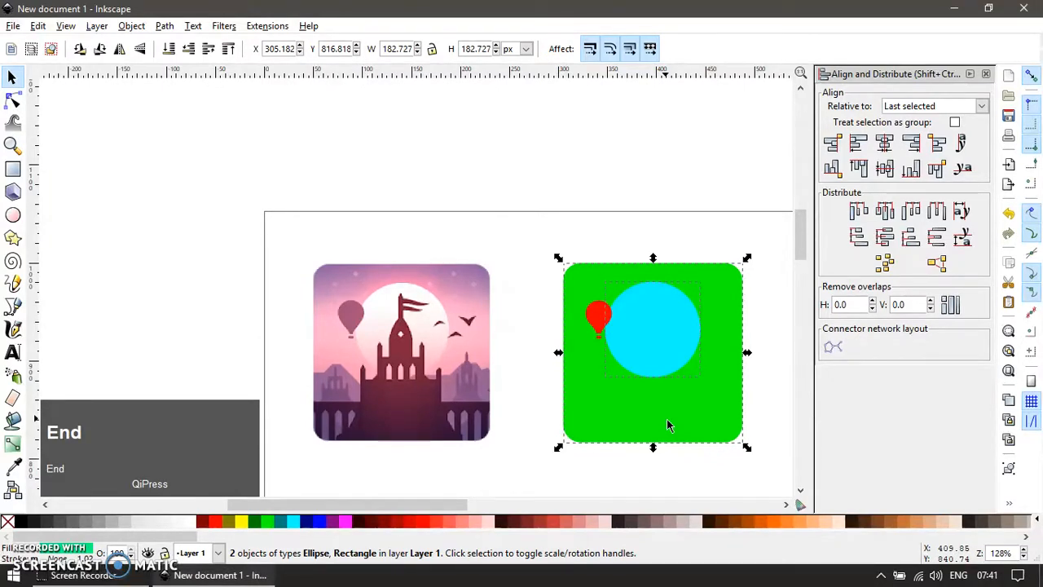
left_click(633, 187)
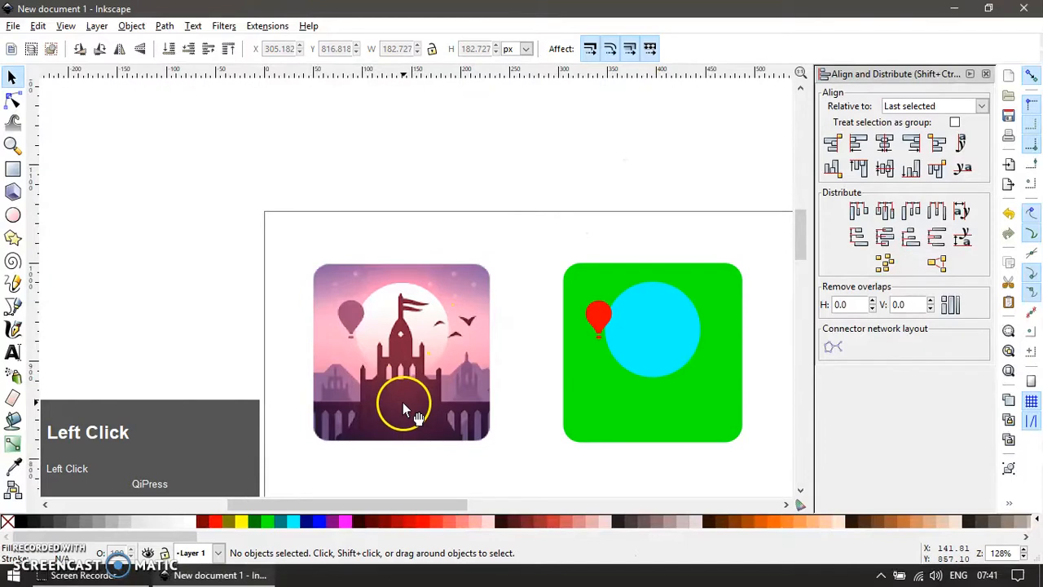
- Draw a sharp-cornered rectangle about 78 × 8.5 px along the bridge's upper edge, starting at the reference image's left edge
key("F12")
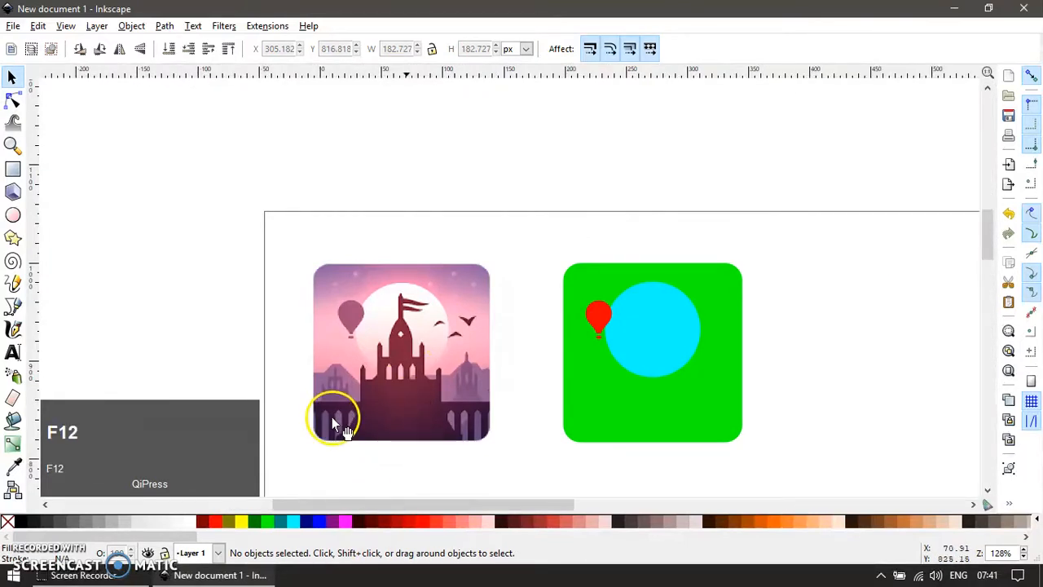
key("z")
left_click_drag(263, 356, 505, 454)
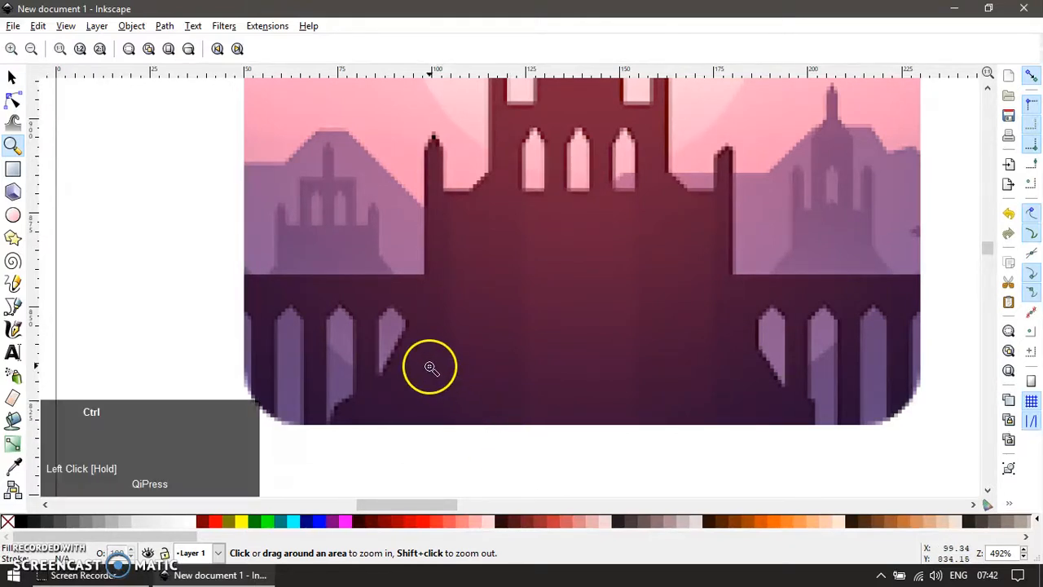
scroll(444, 355, "down", 4, "ctrl")
scroll(437, 342, "up", 4, "ctrl")
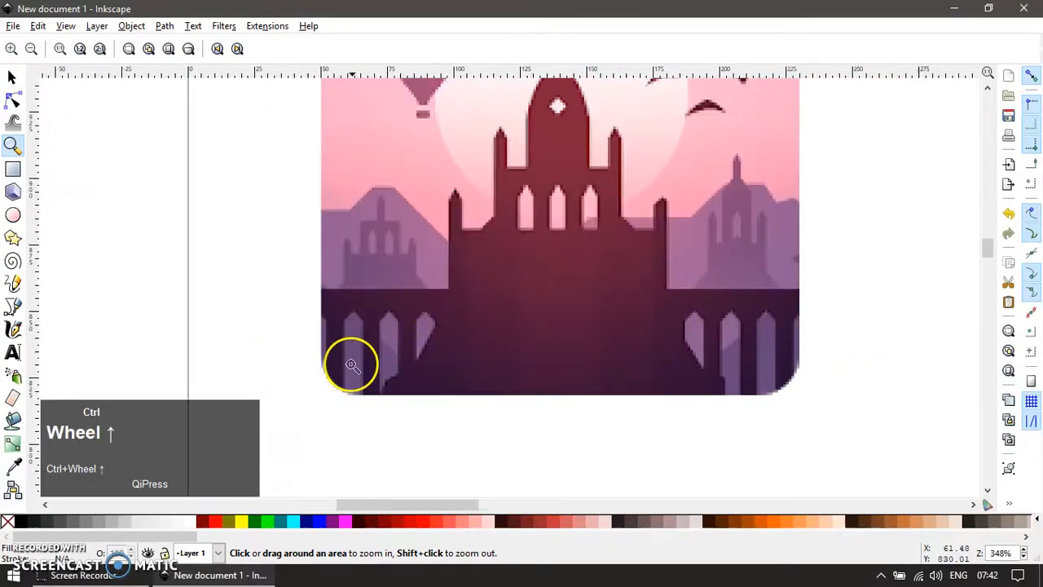
scroll(329, 367, "up", 2, "ctrl")
scroll(344, 333, "down", 2, "ctrl")
key("r")
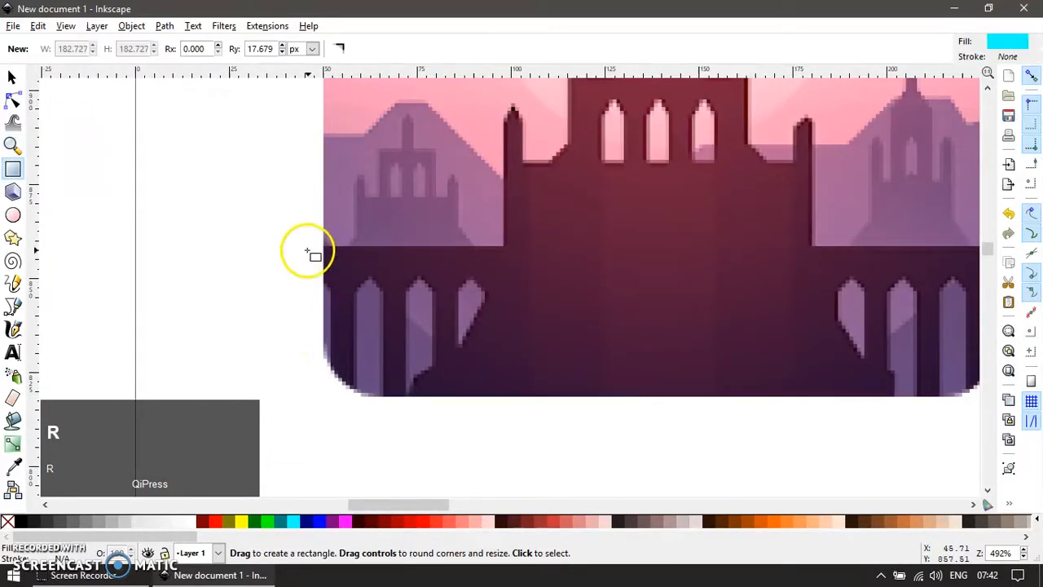
left_click_drag(324, 248, 620, 279)
left_click(353, 48)
scroll(431, 263, "down", 1, "ctrl")
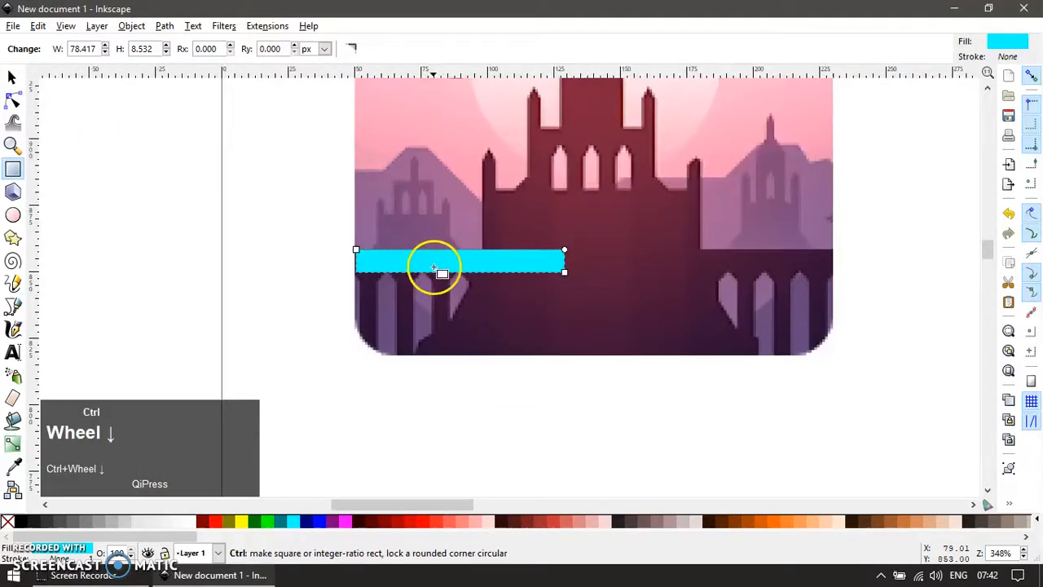
- Widen the bridge rectangle across the image and set its width to 182.727 px, copied from the green square
key("F1")
left_click_drag(569, 261, 745, 272)
left_click_drag(825, 277, 833, 274)
scroll(565, 341, "down", 1, "ctrl")
left_click(894, 259)
key("ctrl+a")
key("ctrl+c")
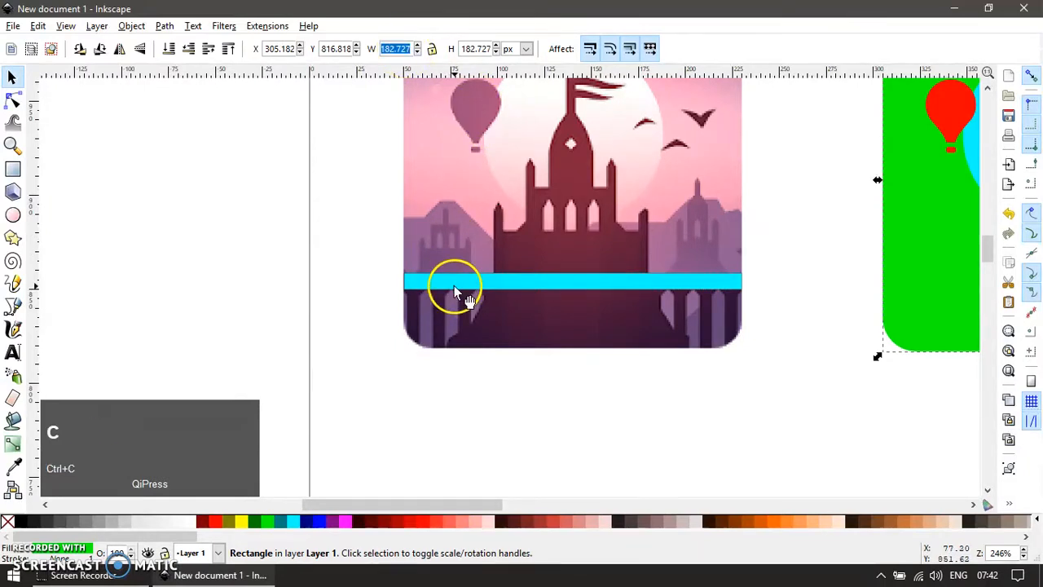
left_click(455, 291)
left_click(393, 54)
key("ctrl+a")
key("ctrl+v")
key("Return")
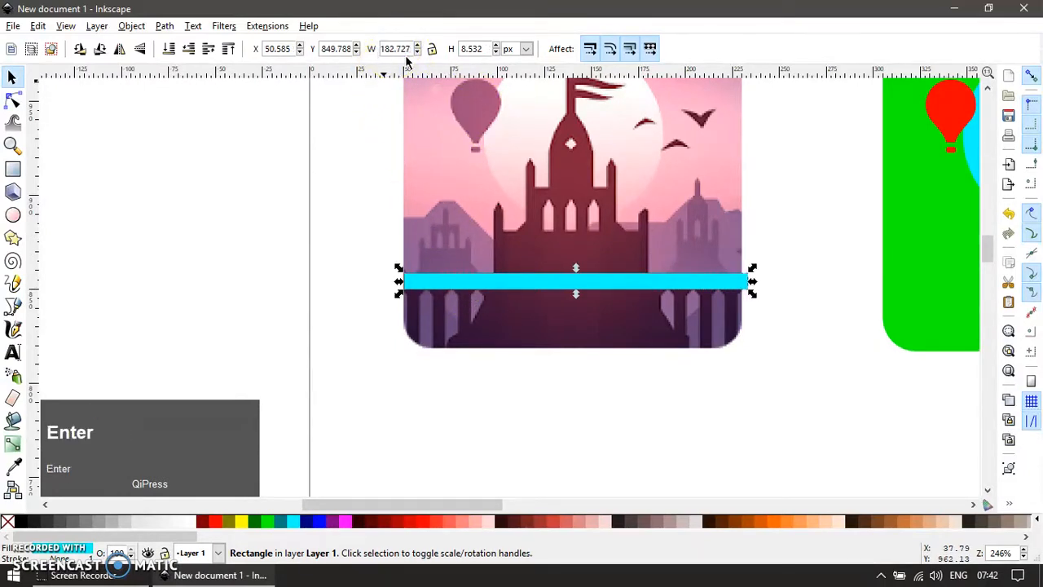
- Center the bridge rectangle horizontally on the reference image
left_click(636, 342, "shift")
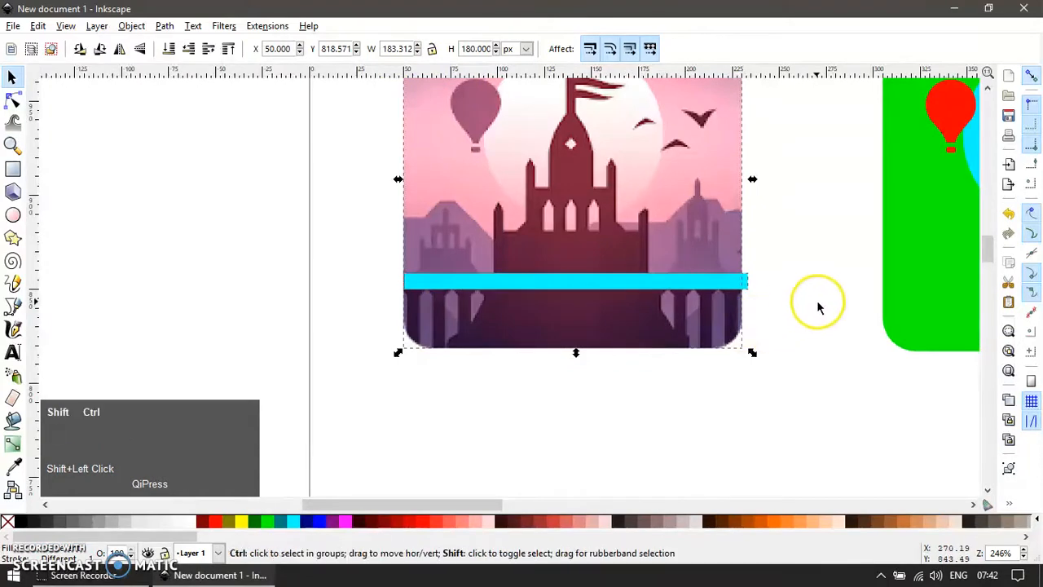
key("ctrl+shift+a")
left_click(884, 151)
key("F12")
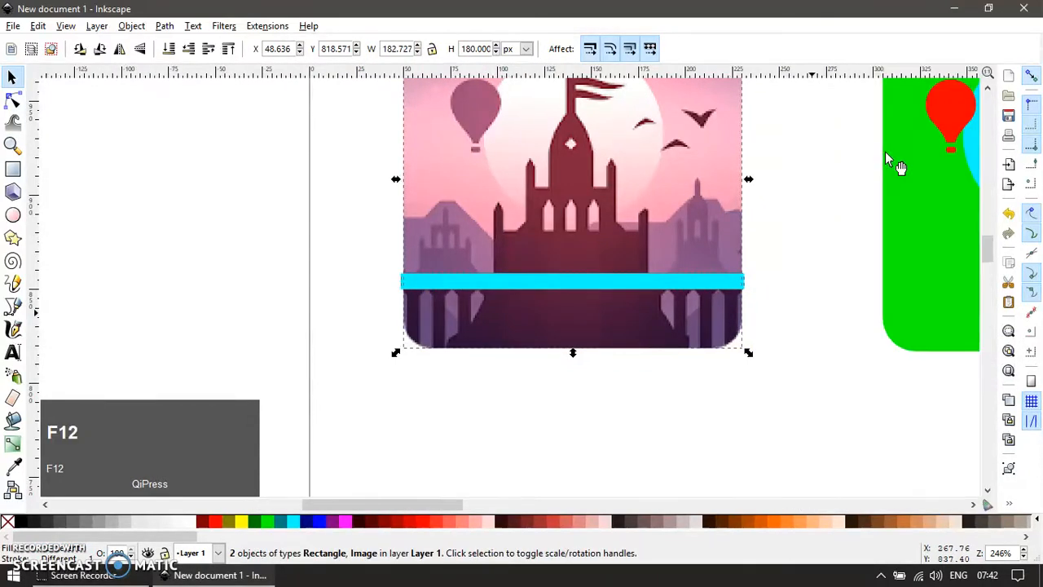
key("Escape")
- Stretch the bridge rectangle down to the image's bottom edge, about 39.7 px high, and set its opacity to 50
scroll(449, 360, "up", 2, "ctrl")
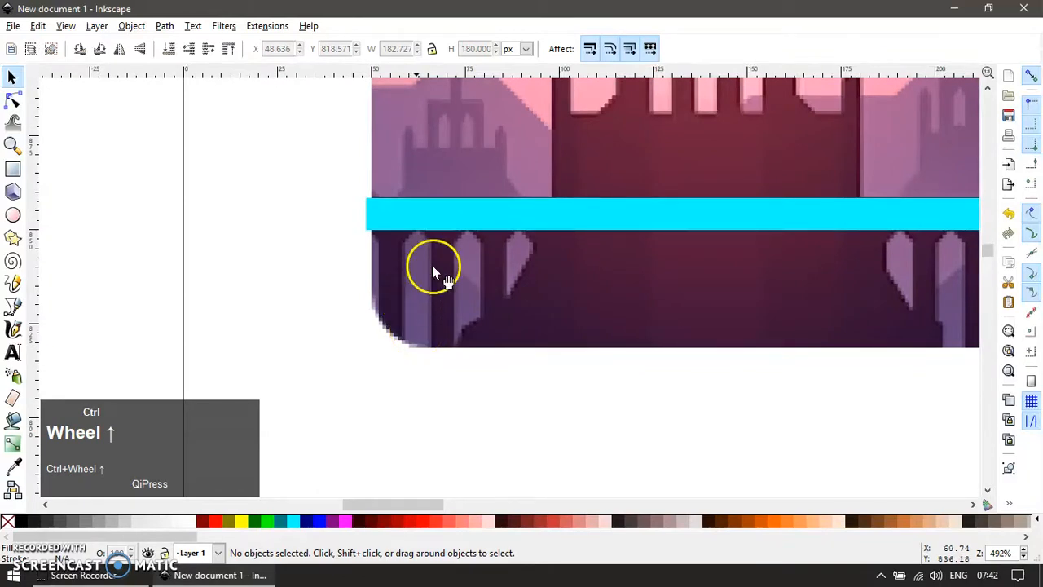
left_click(715, 228)
left_click_drag(709, 231, 714, 349)
left_click(144, 547)
key("Return")
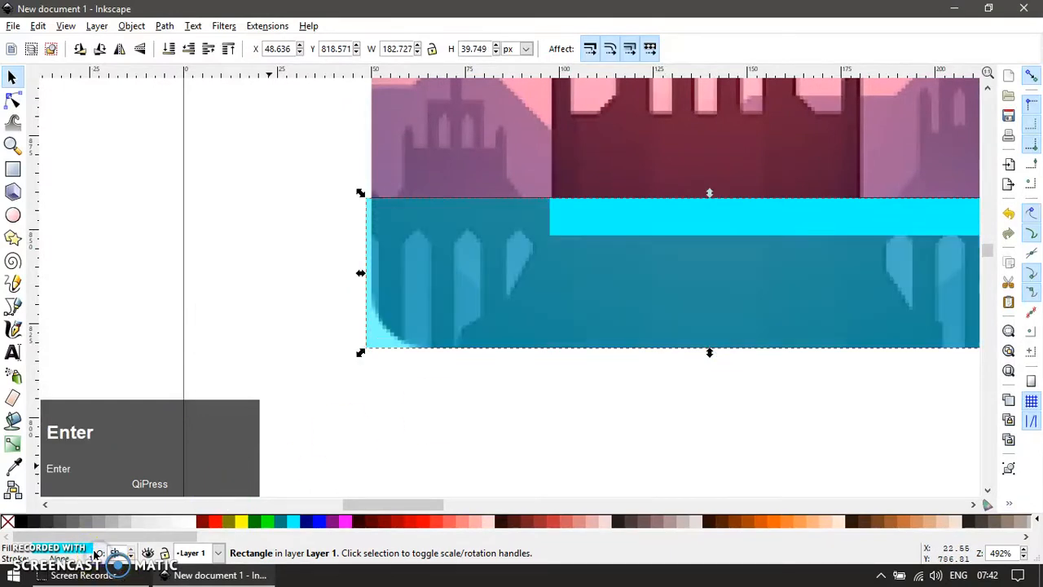
- Draw a square about 11.2 px wide near the bridge's left arches and rotate it 45° into a diamond
scroll(370, 314, "up", 1)
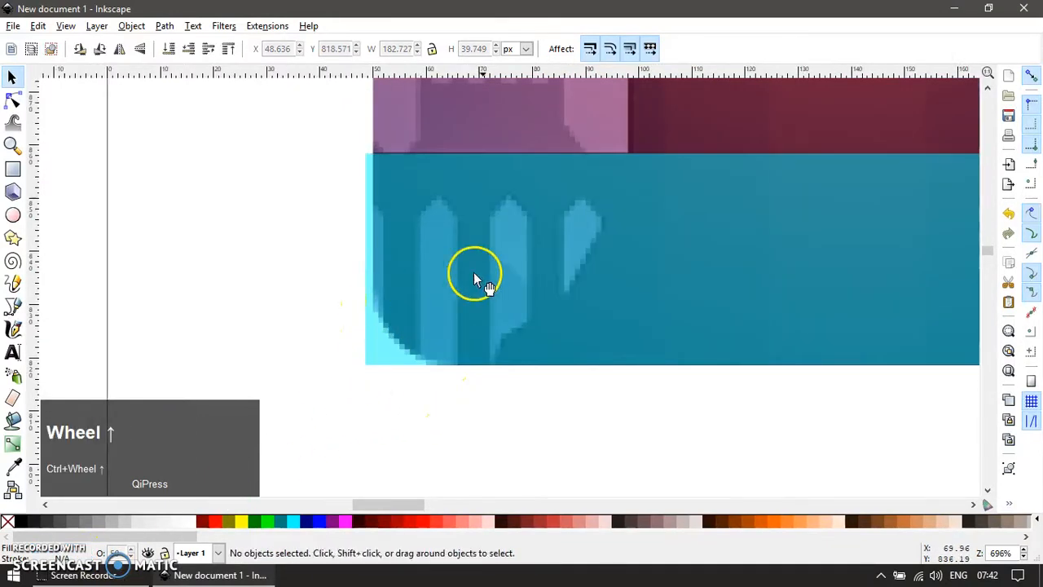
key("r")
left_click_drag(531, 248, 591, 316)
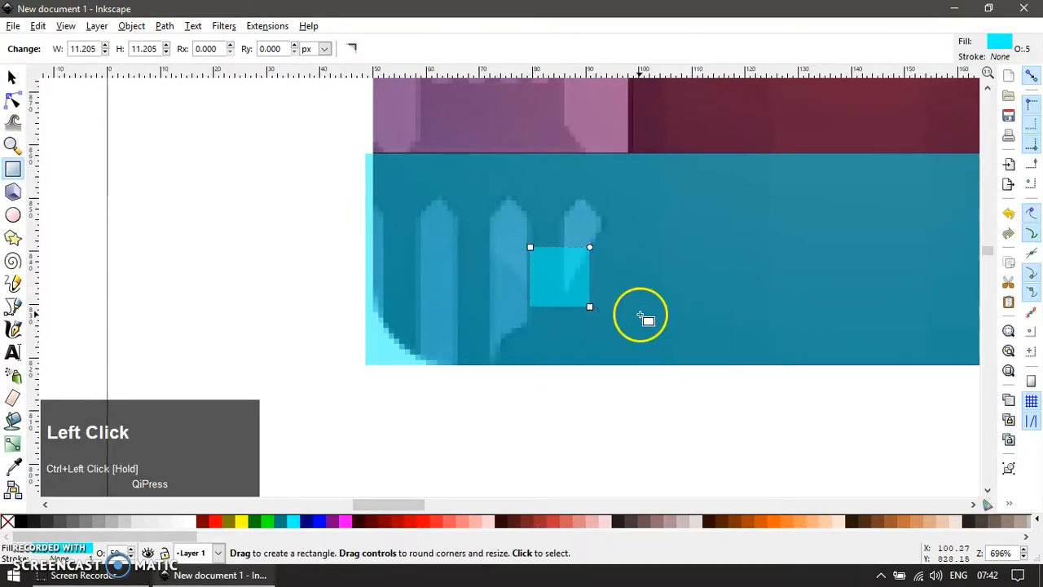
key("F1")
key("bracketright")
key("bracketright")
key("bracketright")
- Draw a narrow upright rectangle about 7.3 × 32 px across the diamond and center the two shapes horizontally
key("r")
left_click_drag(542, 196, 580, 375)
key("F1")
left_click(593, 277, "shift")
key("ctrl+shift+a")
left_click(889, 144)
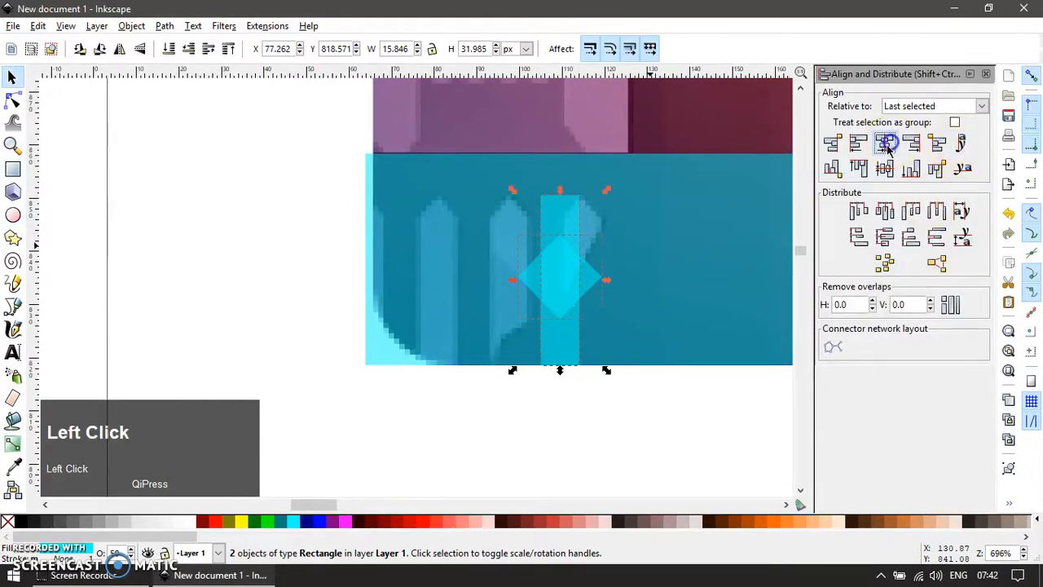
- Intersect the diamond and rectangle, fill the result with red, and fit it to the bridge's leftmost full arch at about 7.6 × 16.4 px
key("ctrl+shift+8")
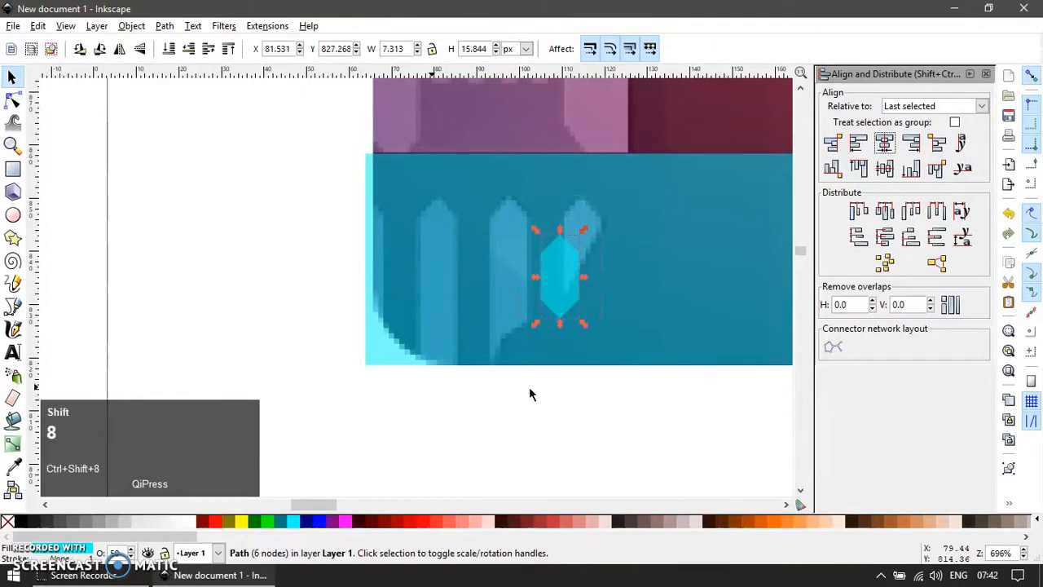
key("F12")
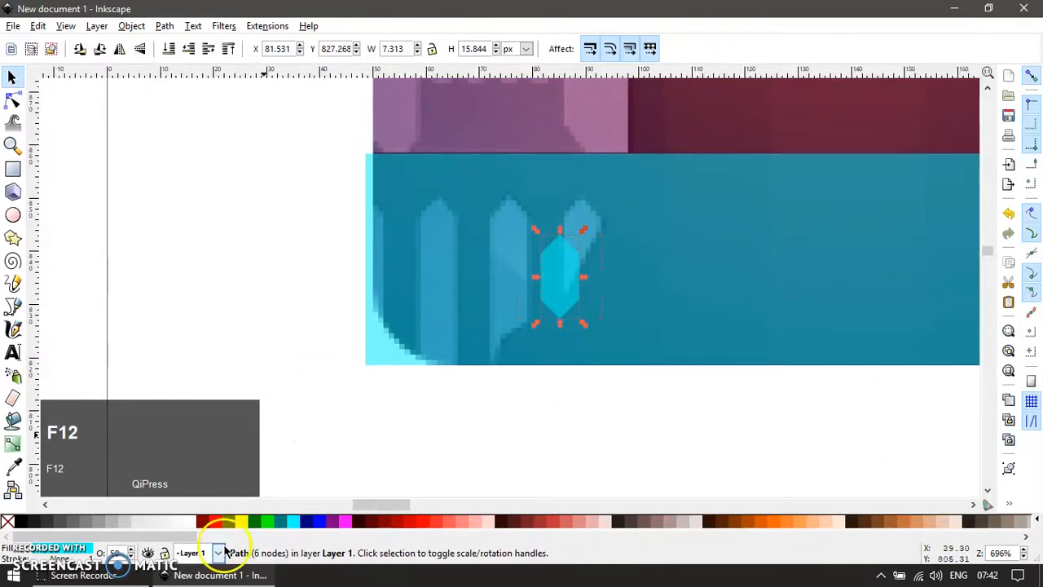
left_click(210, 523)
left_click_drag(557, 282, 434, 248)
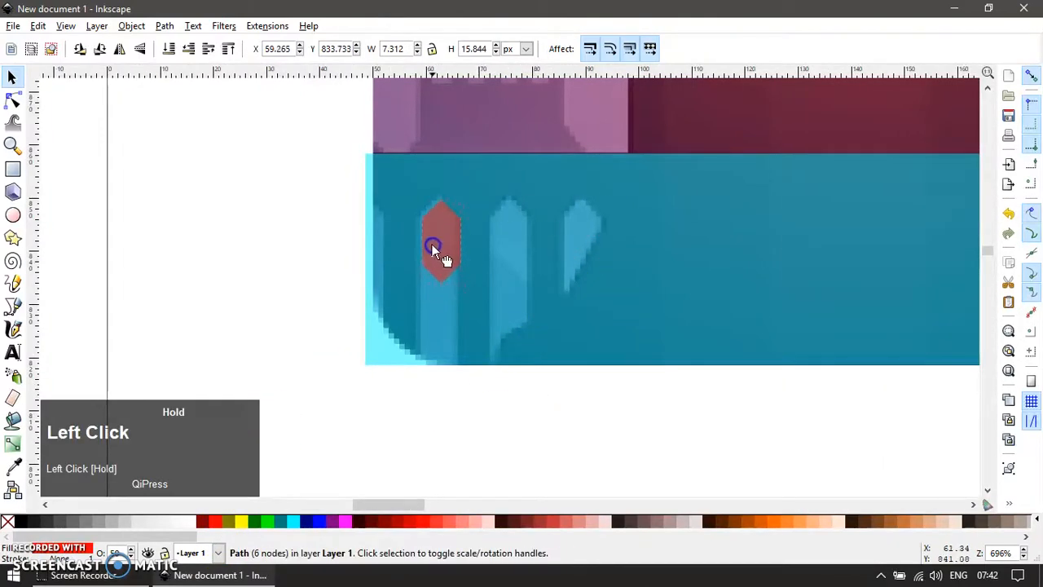
left_click_drag(461, 288, 464, 291)
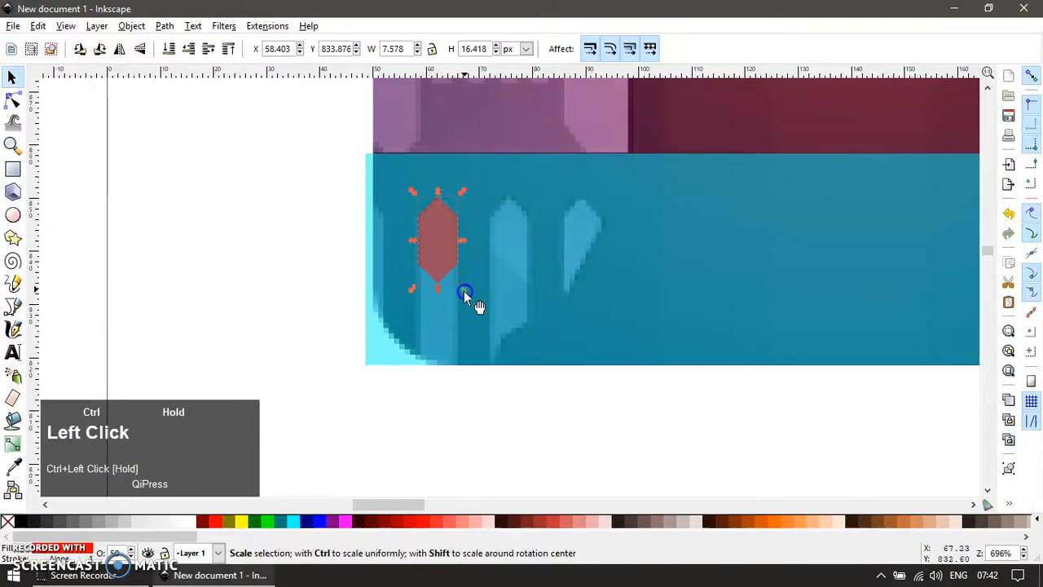
- Lengthen the red arch shape by moving its three lower nodes 40 px down, past the bridge's bottom edge
key("F2")
left_click_drag(392, 368, 501, 249)
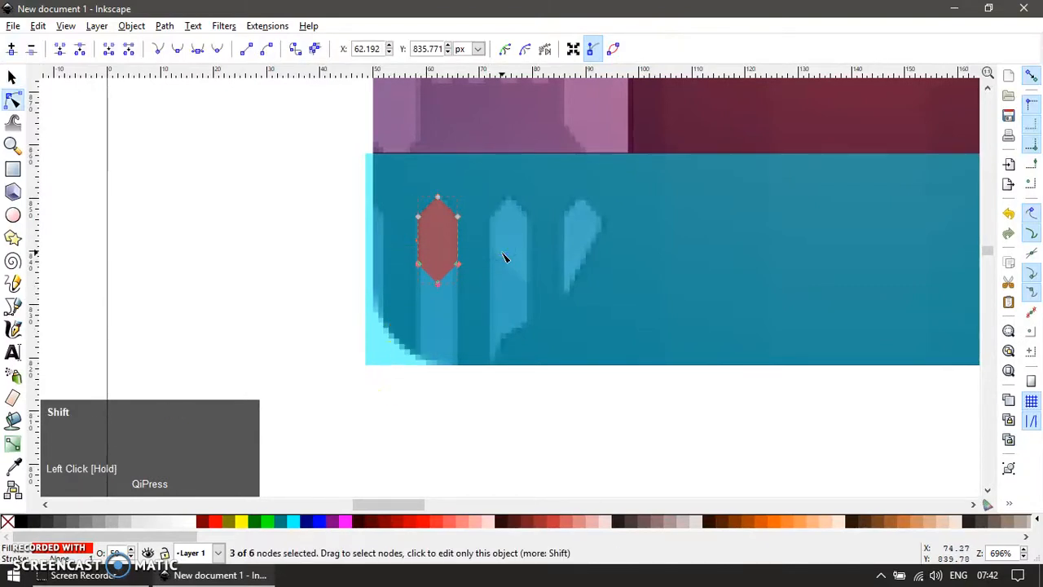
key("shift+Down")
key("shift+Down")
key("F1")
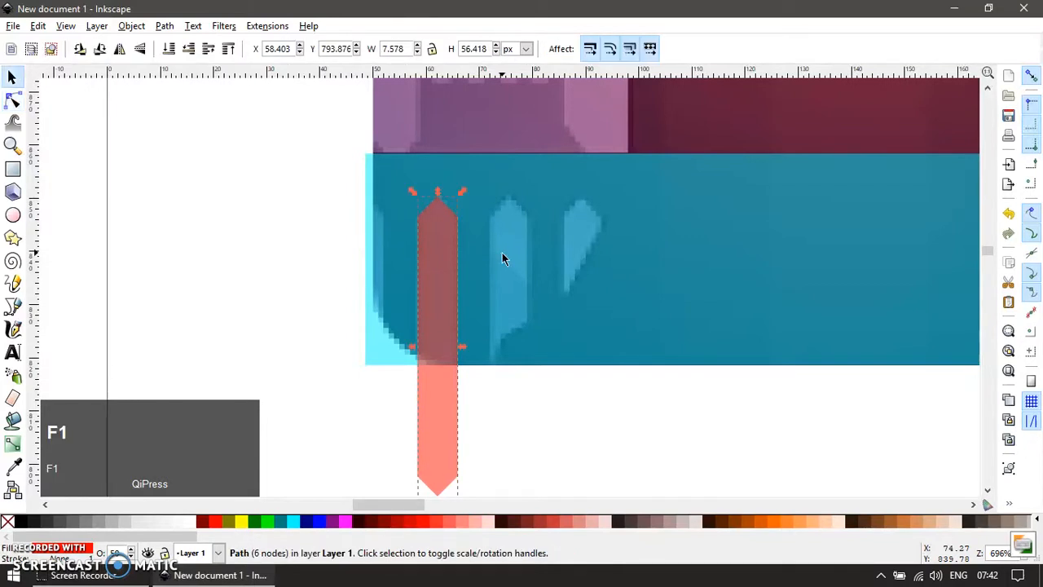
scroll(473, 332, "down", 2)
scroll(562, 342, "up", 1)
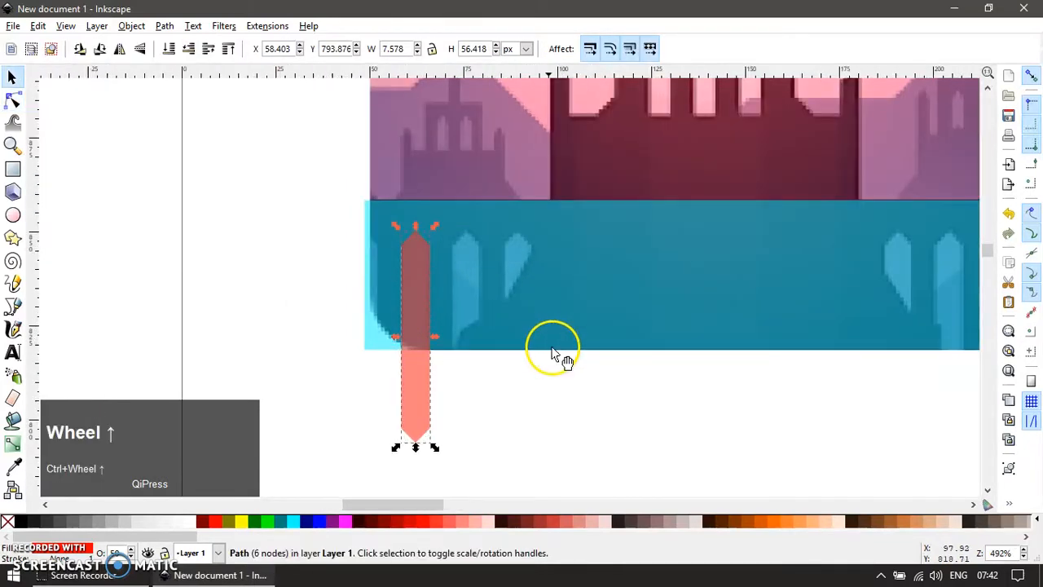
- Turn off snapping and place three duplicates of the red arch shape over the other arches on the bridge's left side
key("ctrl+d")
left_click_drag(421, 291, 313, 274)
scroll(489, 269, "up", 1)
left_click(1031, 75)
key("ctrl+d")
key("ctrl+d")
scroll(354, 285, "down", 2)
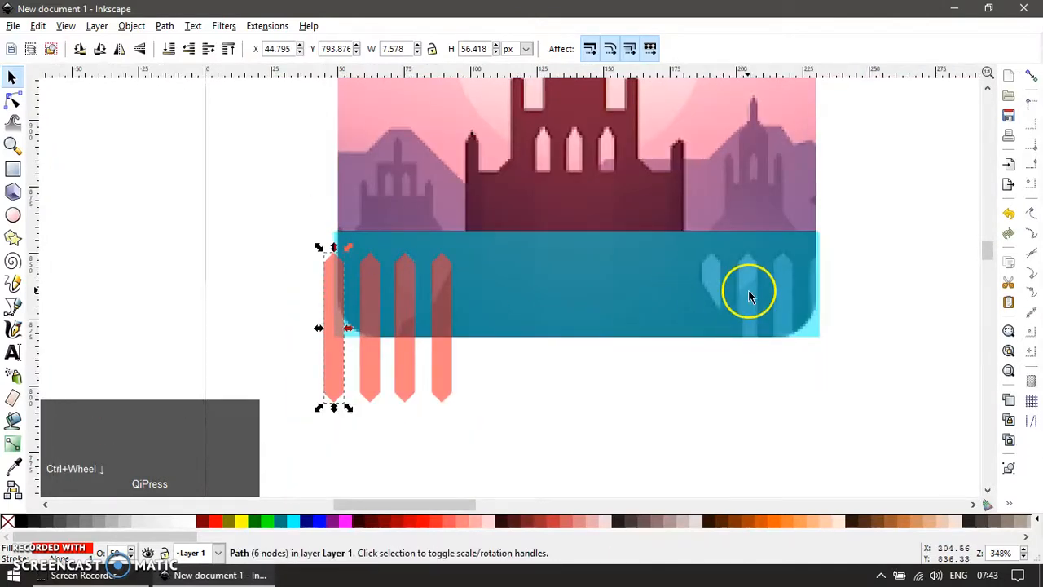
- Distribute the four left arch shapes with equal horizontal gaps
scroll(540, 274, "up", 1)
scroll(537, 271, "down", 1)
left_click(529, 413)
left_click_drag(519, 426, 302, 245)
key("ctrl+shift+a")
left_click(938, 211)
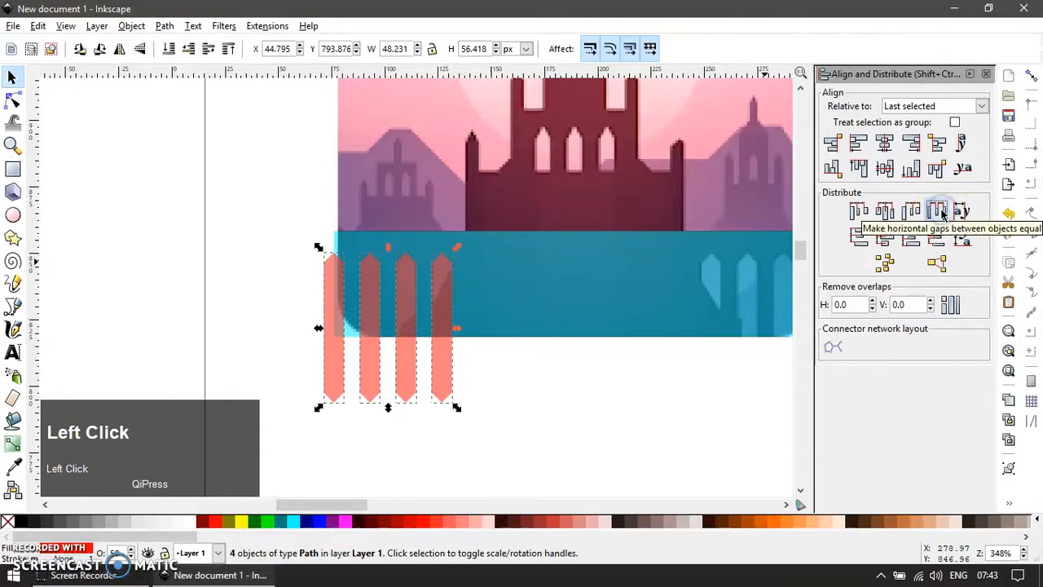
- Duplicate the four left arch shapes and place the copies over the arches on the bridge's right side
key("F12")
key("ctrl+d")
left_click_drag(388, 297, 742, 331)
scroll(537, 409, "down", 1, "ctrl")
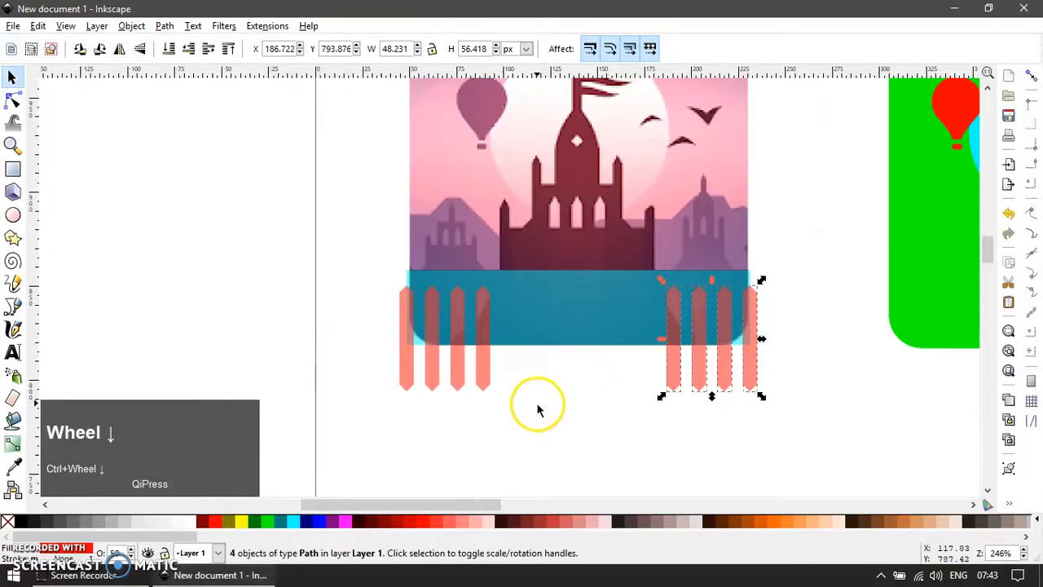
- Equalize the horizontal gaps in the left set of arch shapes again and select the right set
left_click(538, 410)
left_click_drag(378, 427, 567, 284)
key("ctrl+shift+a")
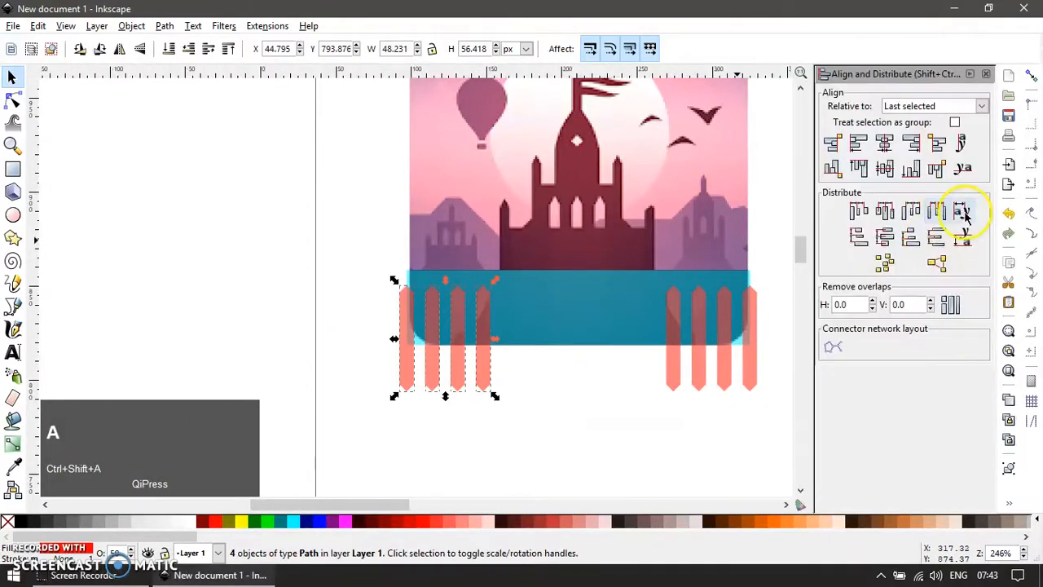
left_click(938, 212)
left_click_drag(620, 426, 783, 279)
- Unite all eight arch shapes into one path and center it horizontally on the bridge rectangle
left_click(380, 426)
left_click_drag(352, 429, 785, 286)
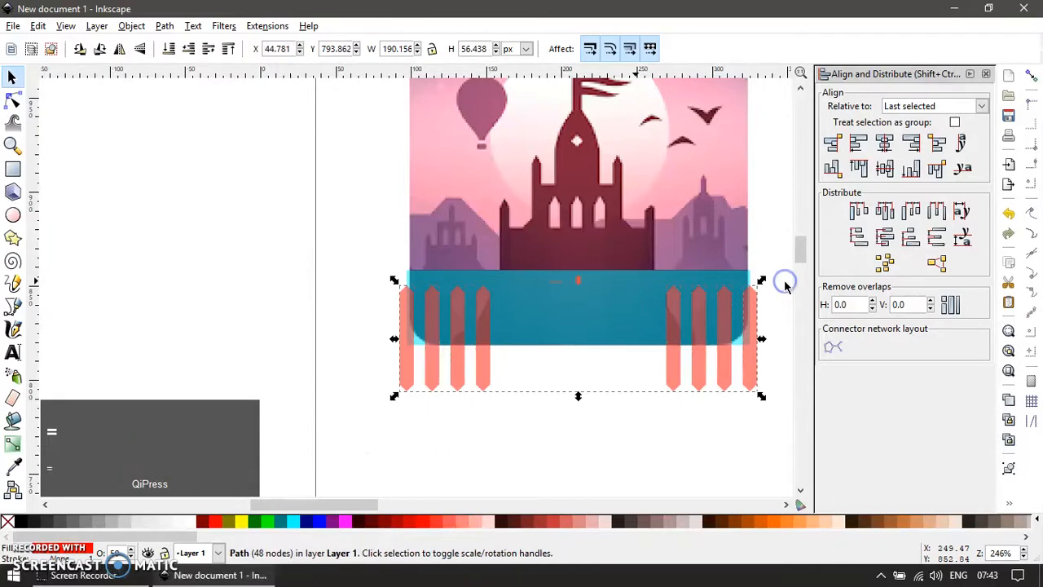
left_click(632, 322, "shift")
left_click(883, 144)
key("F12")
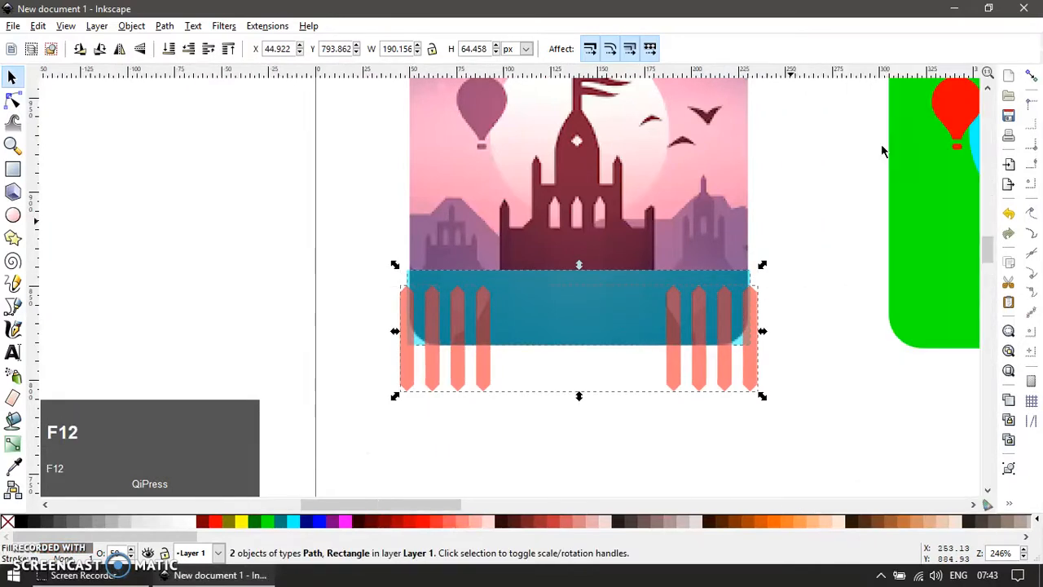
- Move the bridge rectangle and the united arches beside the reference onto the green square and subtract the arches from the rectangle
scroll(479, 372, "down", 2)
left_click_drag(528, 359, 742, 351)
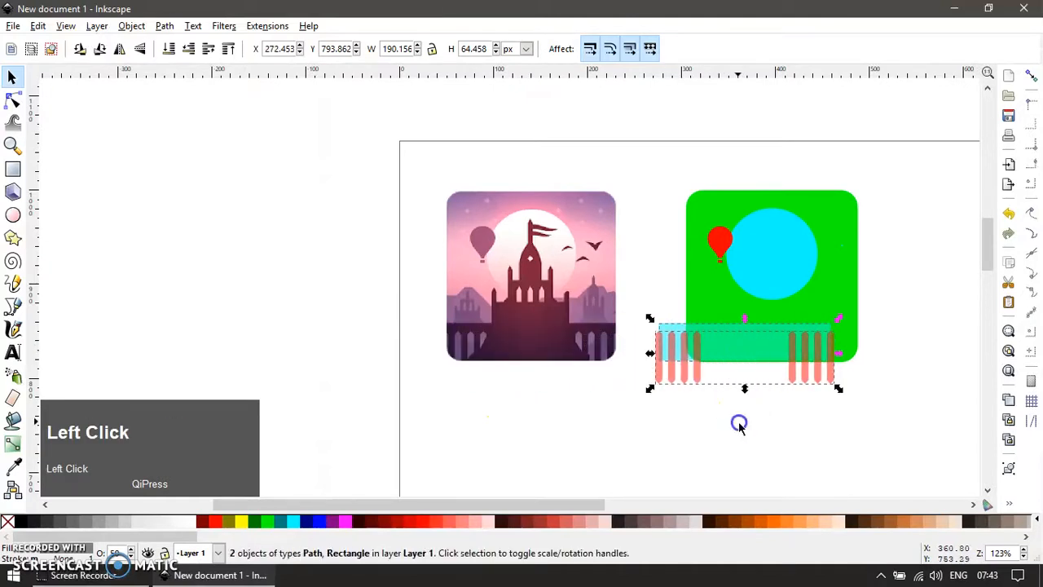
scroll(739, 425, "up", 1)
left_click(676, 372)
left_click(669, 321, "shift")
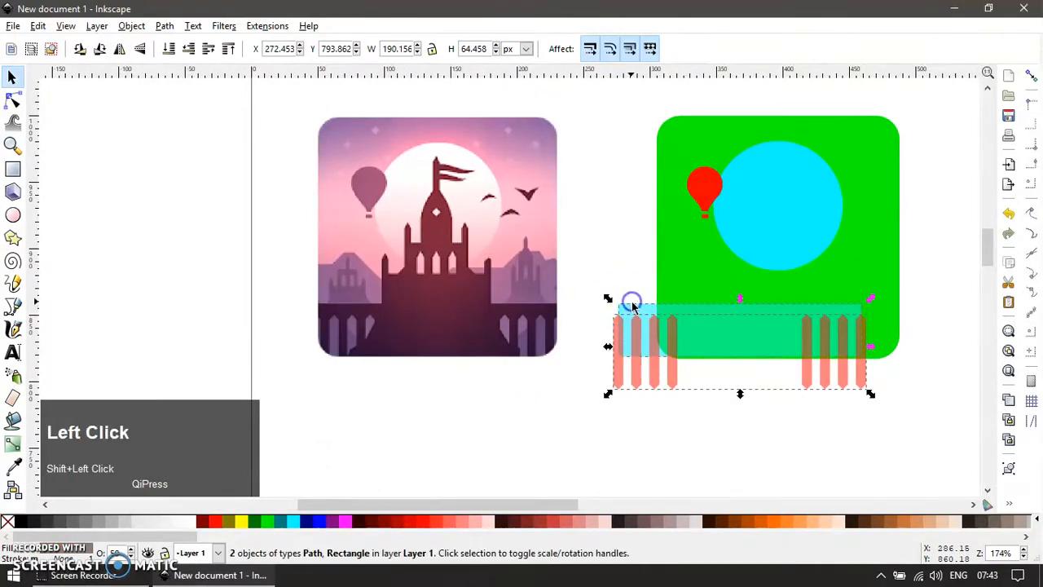
key("ctrl+minus")
right_click(575, 356, "shift")
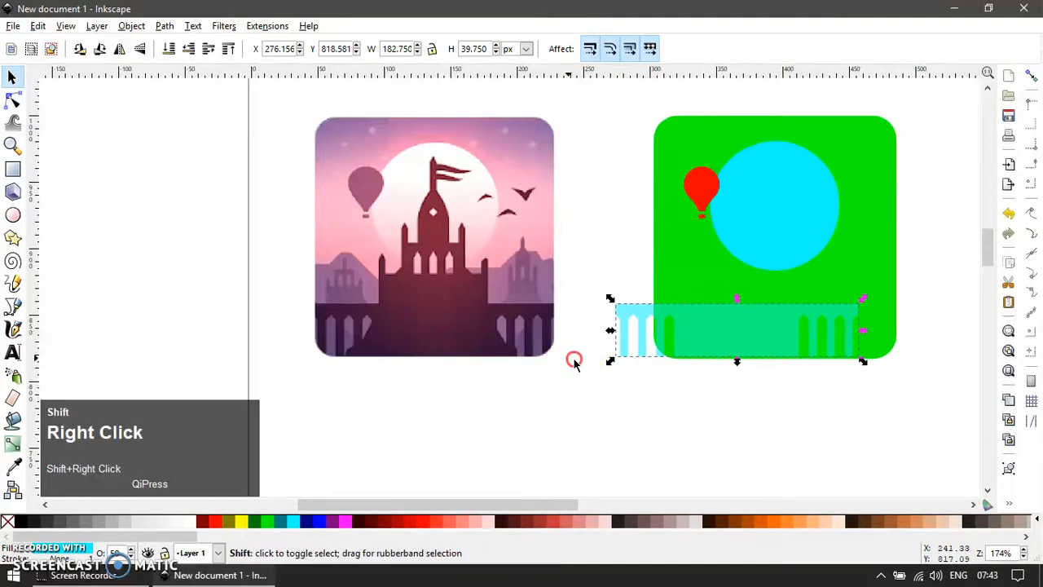
- Fill the bridge with navy blue and set its opacity to 100
left_click(310, 526)
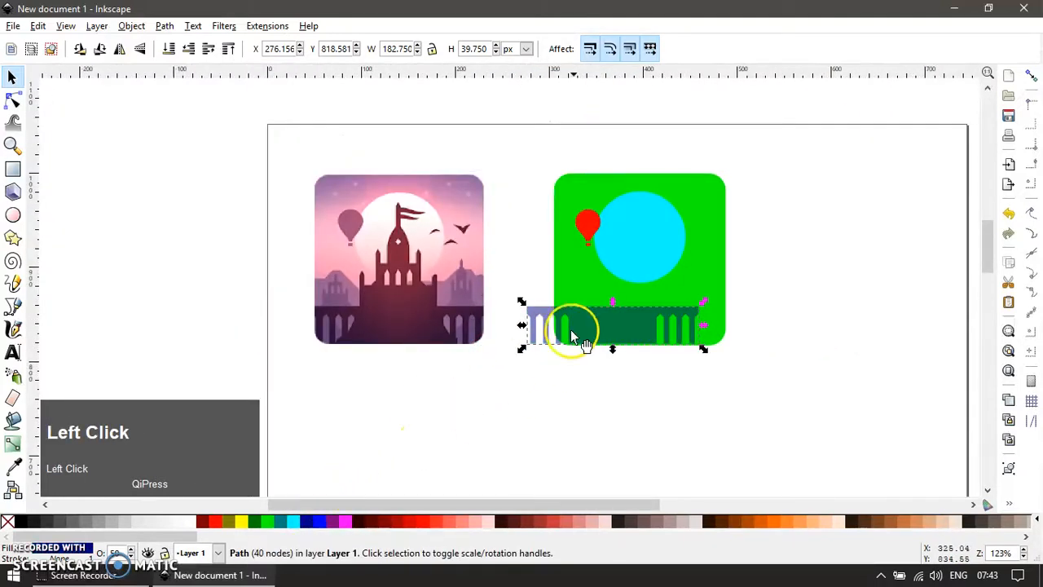
type("00")
key("Return")
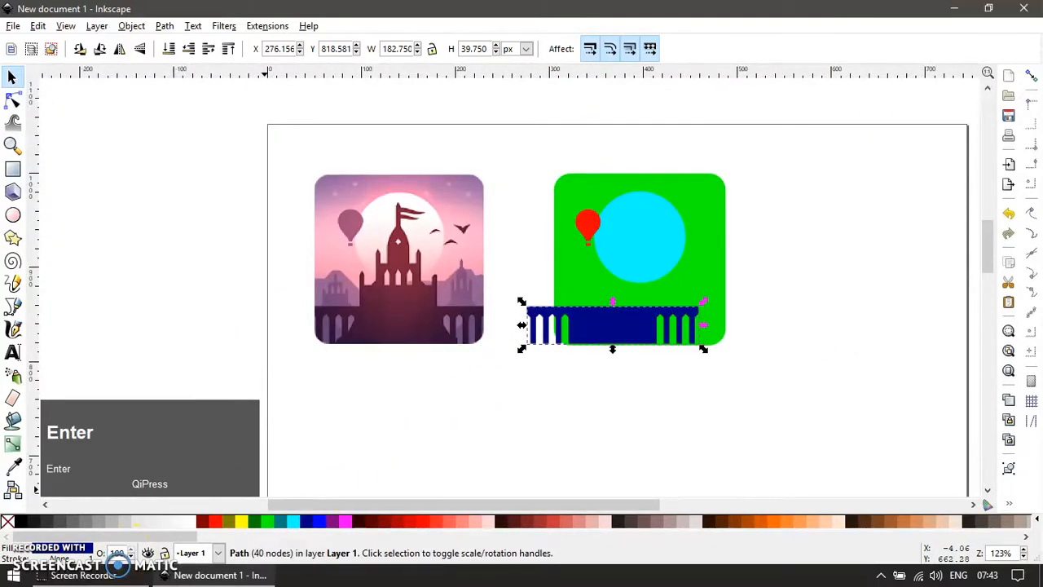
- Set the bridge's width to 182.727 px, copied from the green background square
left_click(594, 282)
left_click(398, 48)
key("ctrl+a")
left_click(584, 325)
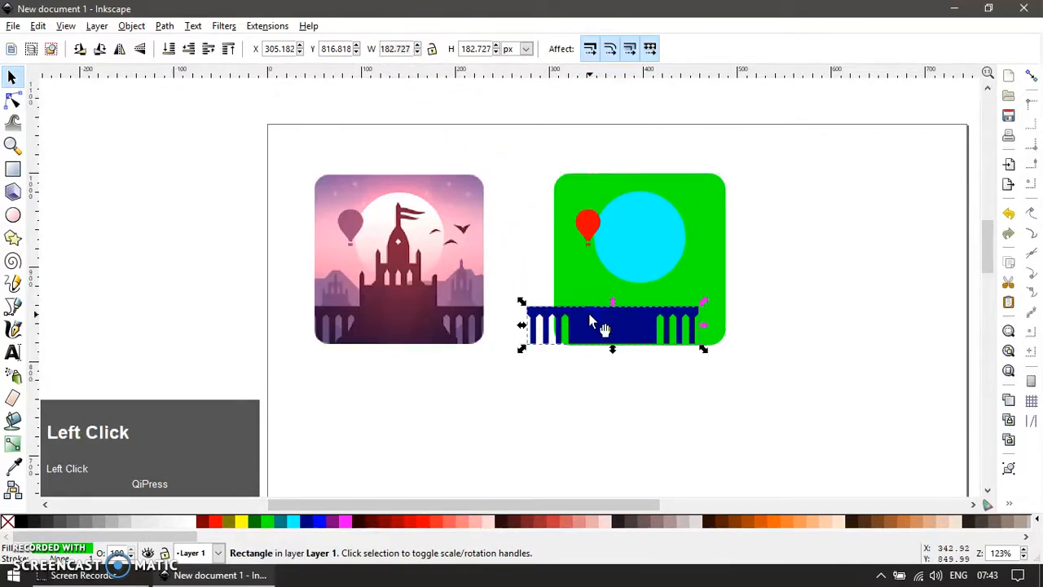
key("ctrl+a")
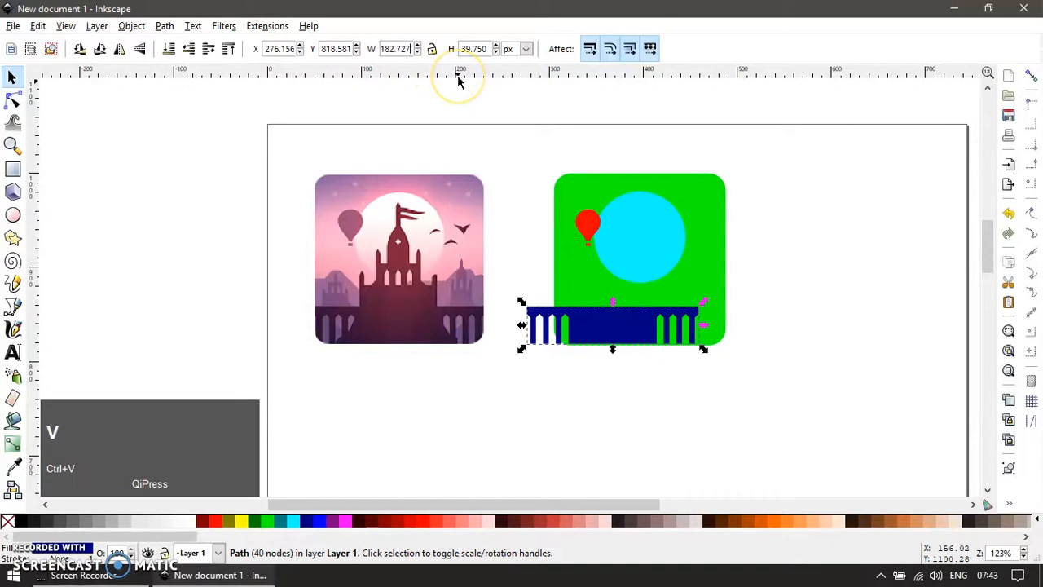
- Center the bridge horizontally on the green background square and align their bottom edges
left_click(640, 241, "shift")
left_click(715, 271, "shift")
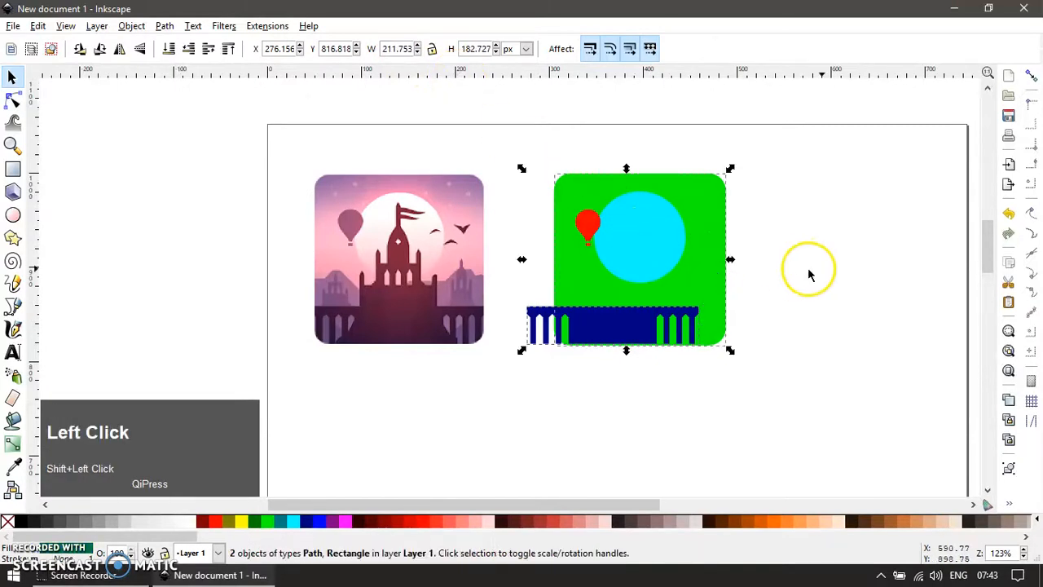
key("ctrl+shift+a")
left_click(885, 144)
left_click(911, 171)
key("F12")
key("Escape")
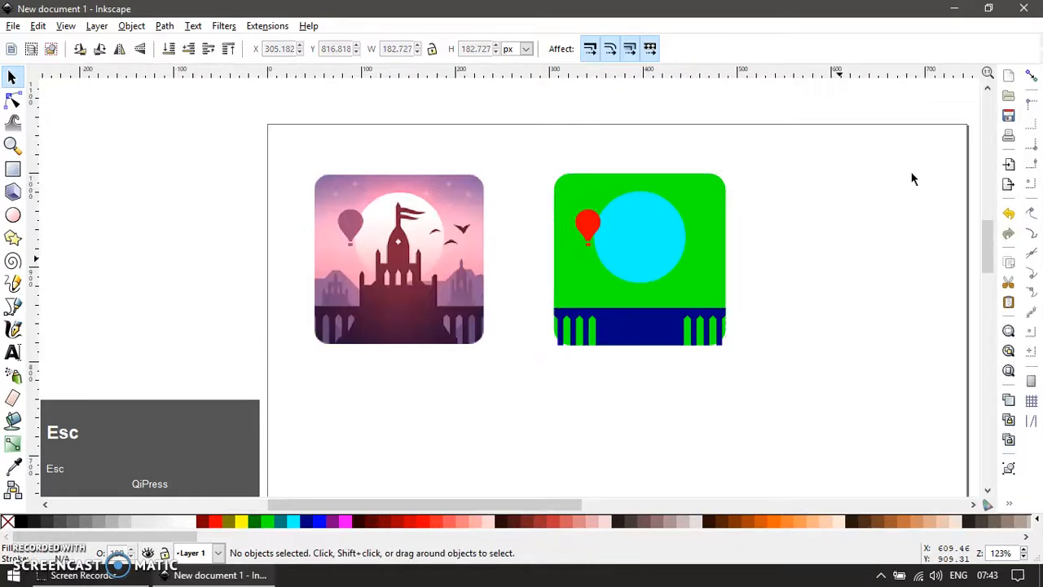
left_click(402, 424)
key("z")
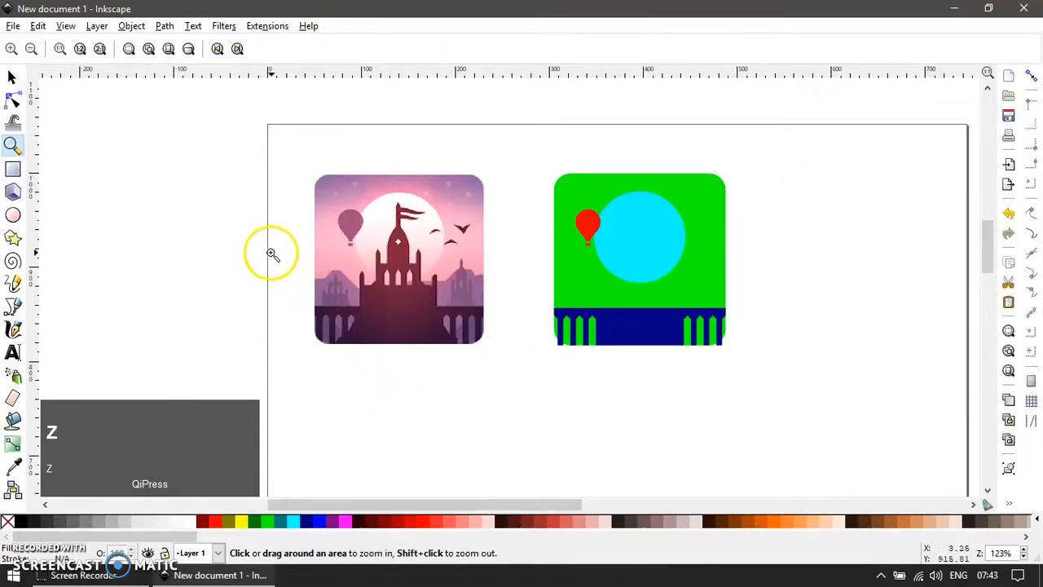
left_click_drag(272, 254, 587, 393)
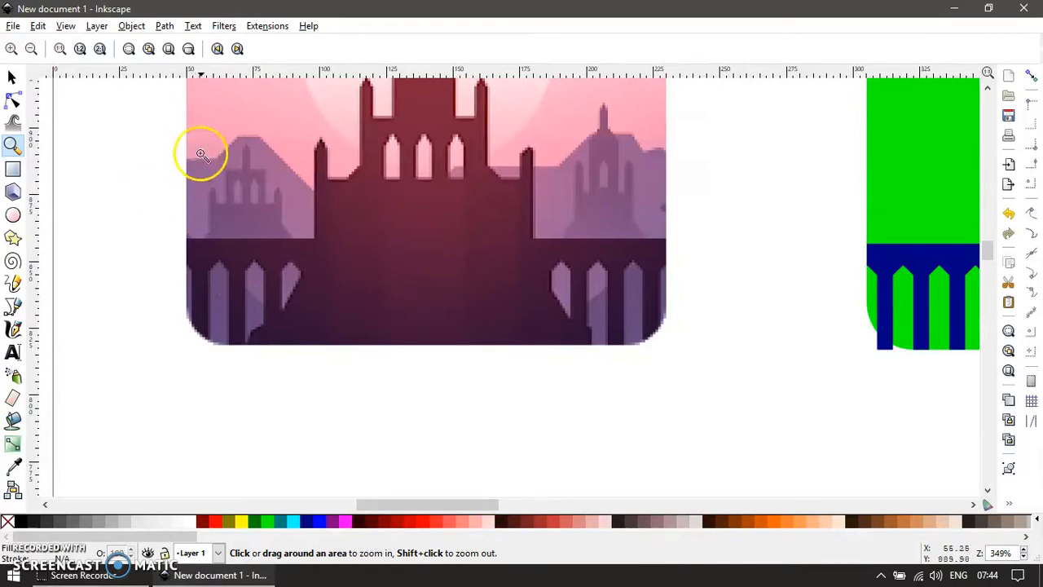
scroll(203, 161, "up", 1)
key("r")
left_click_drag(181, 158, 219, 229)
key("Delete")
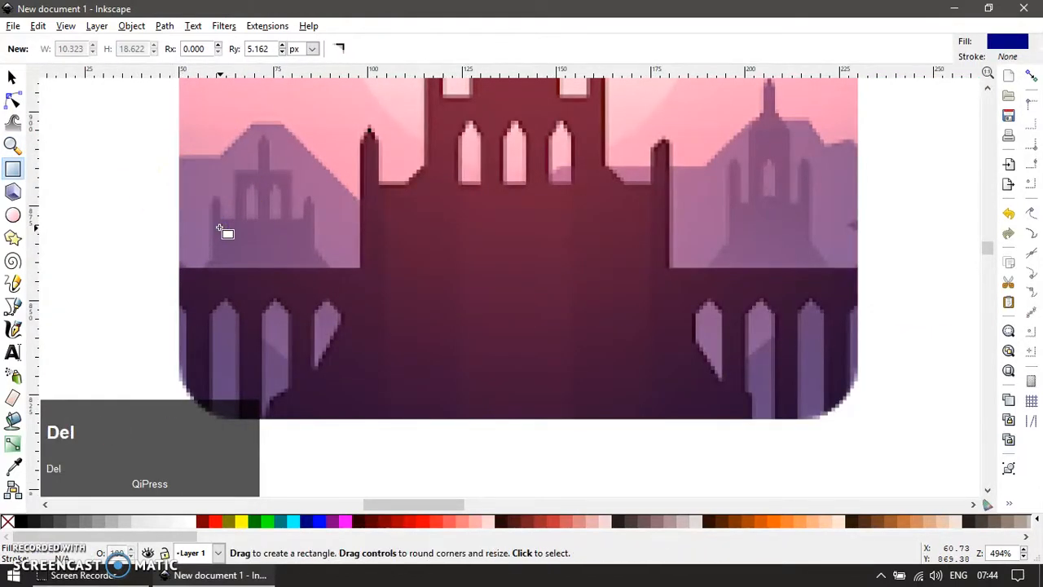
- Trace the mountain ridge line with the Pen tool from the reference icon's left edge, across the castle, to its right edge
key("b")
left_click(180, 159)
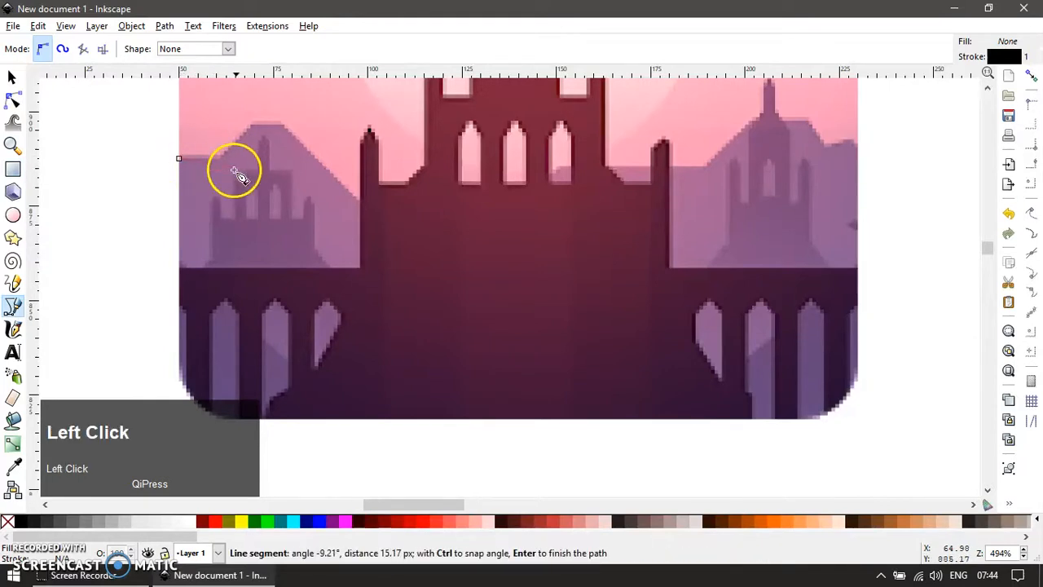
left_click(216, 160, "ctrl")
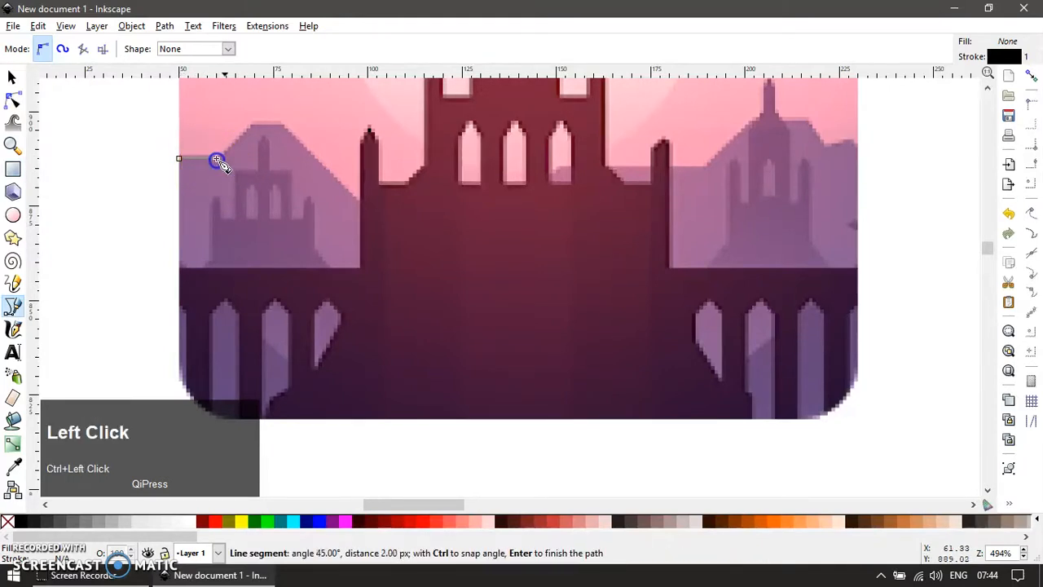
left_click(254, 126)
left_click(282, 123, "ctrl")
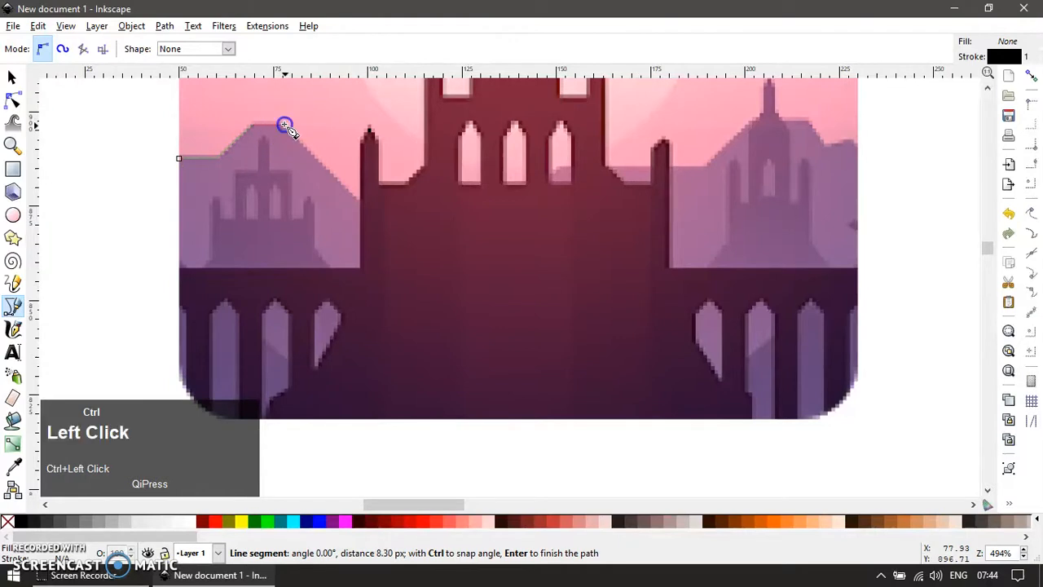
left_click(376, 220)
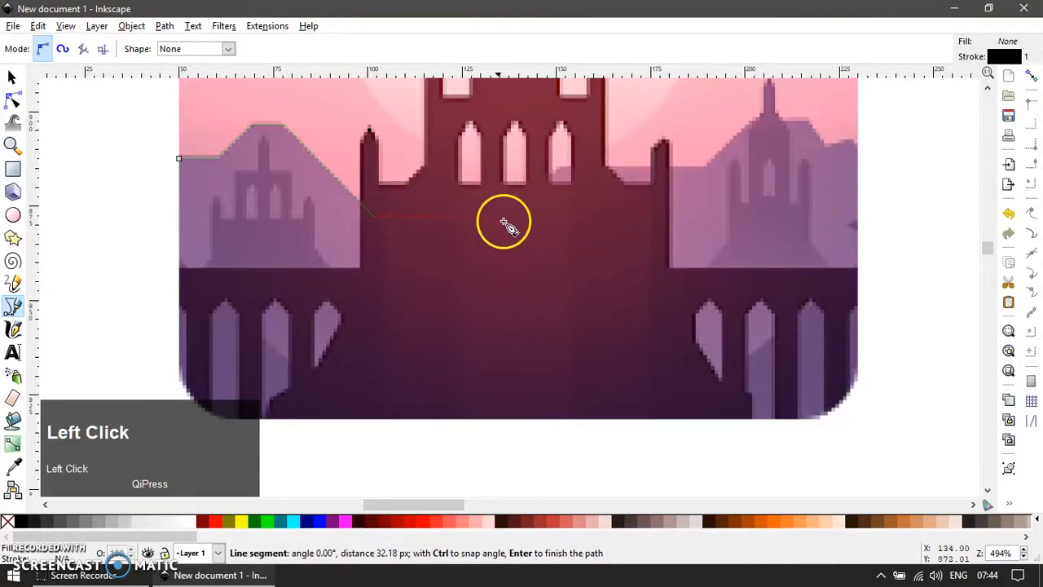
left_click(513, 218, "ctrl")
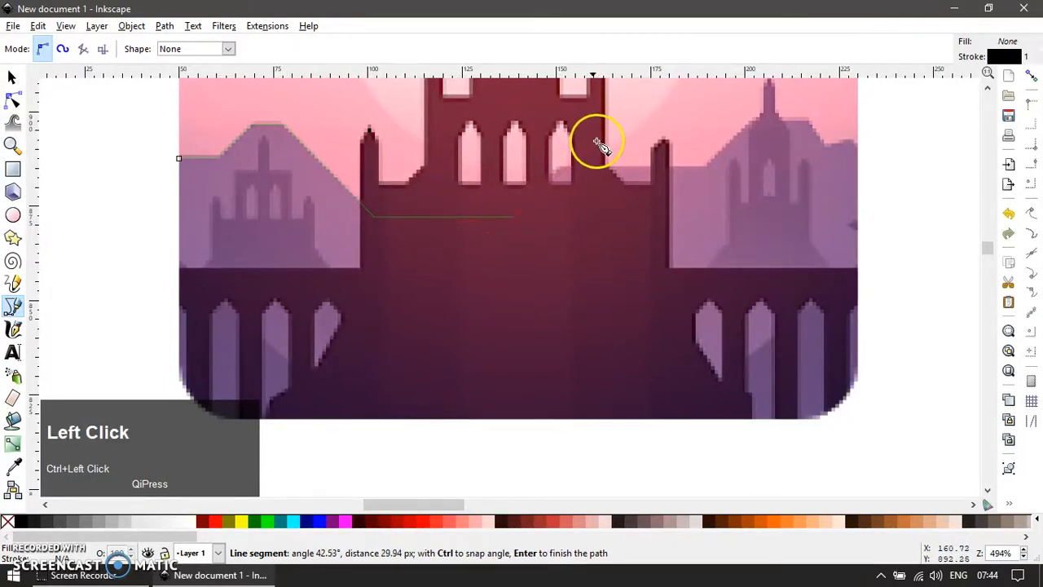
left_click(561, 166)
left_click(705, 167, "ctrl")
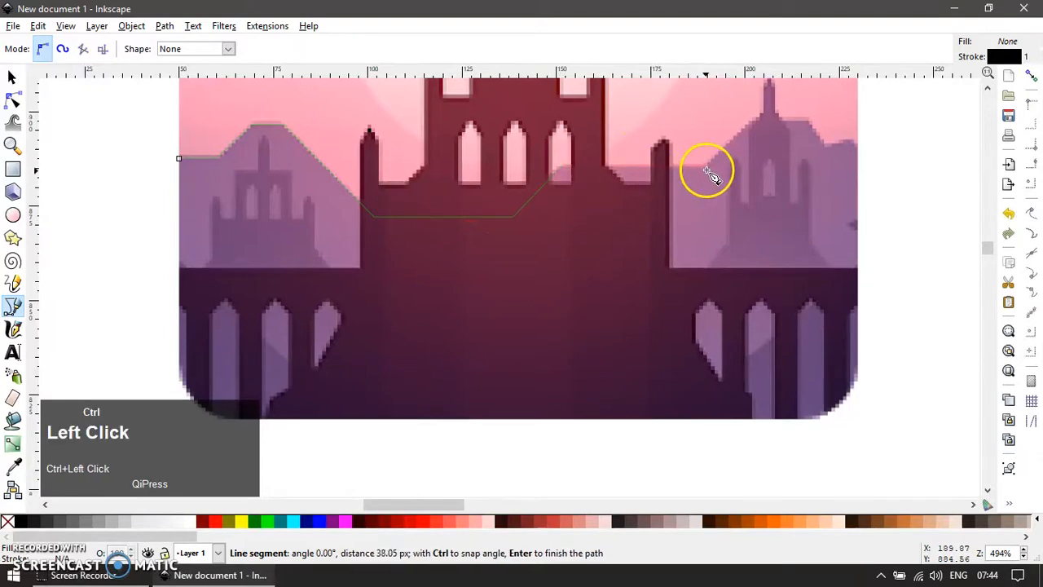
left_click(754, 123)
left_click(809, 121, "ctrl")
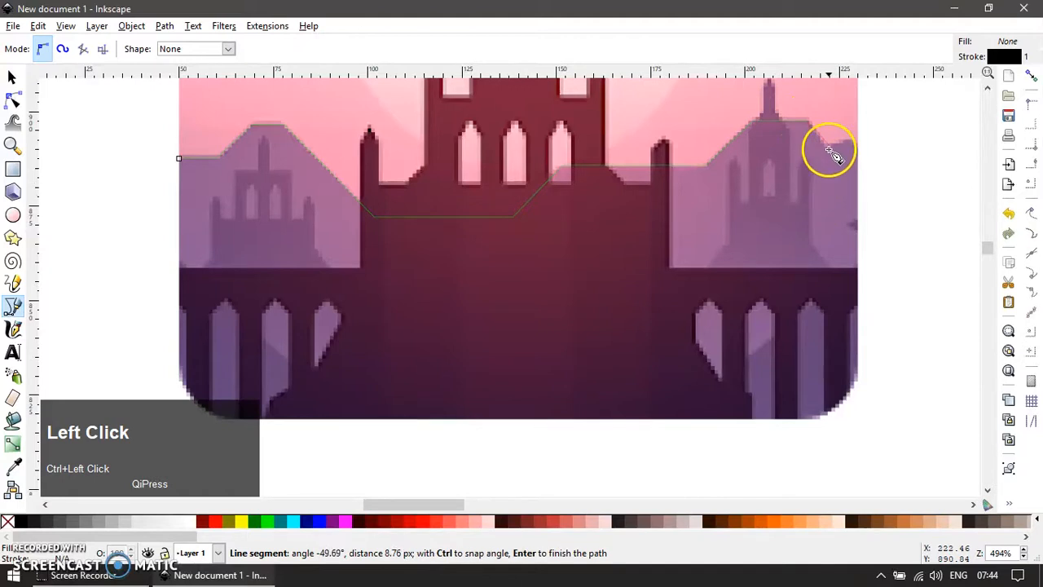
left_click(831, 151)
left_click(852, 142)
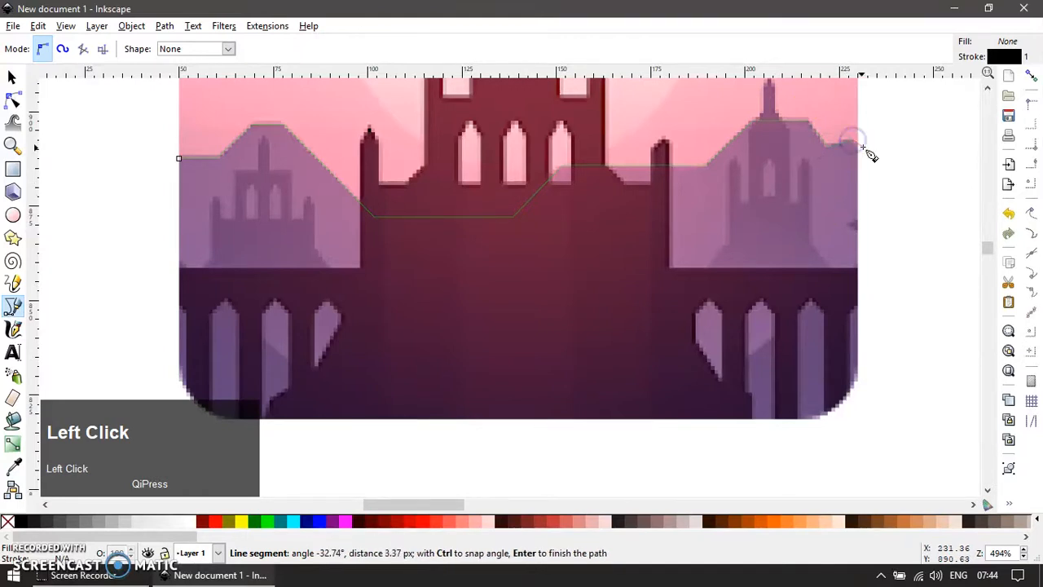
- Continue the mountain path down past the icon's lower right corner and around its left side, closing it at the starting point
left_click(862, 457, "ctrl")
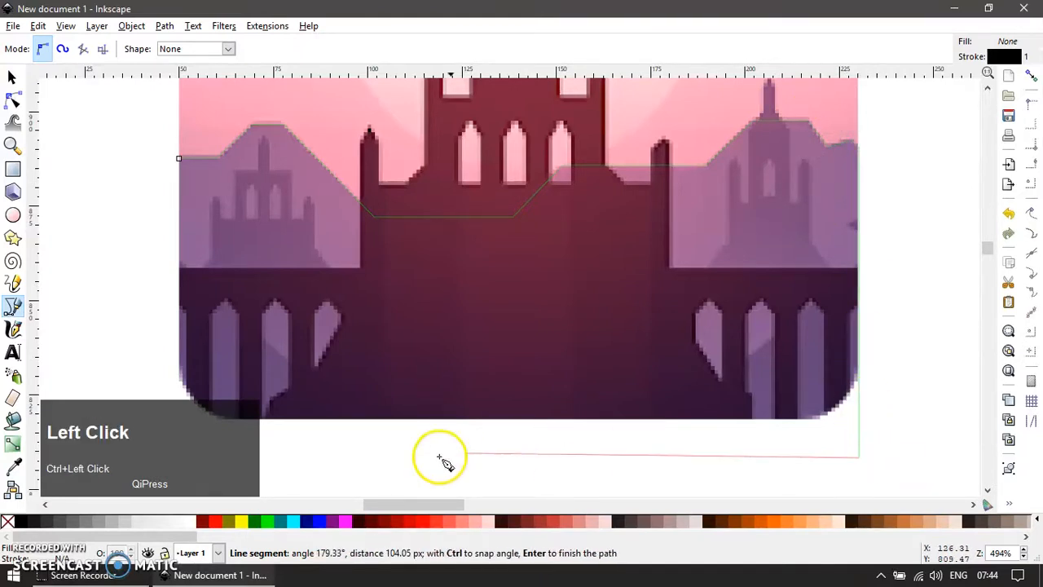
left_click(139, 464)
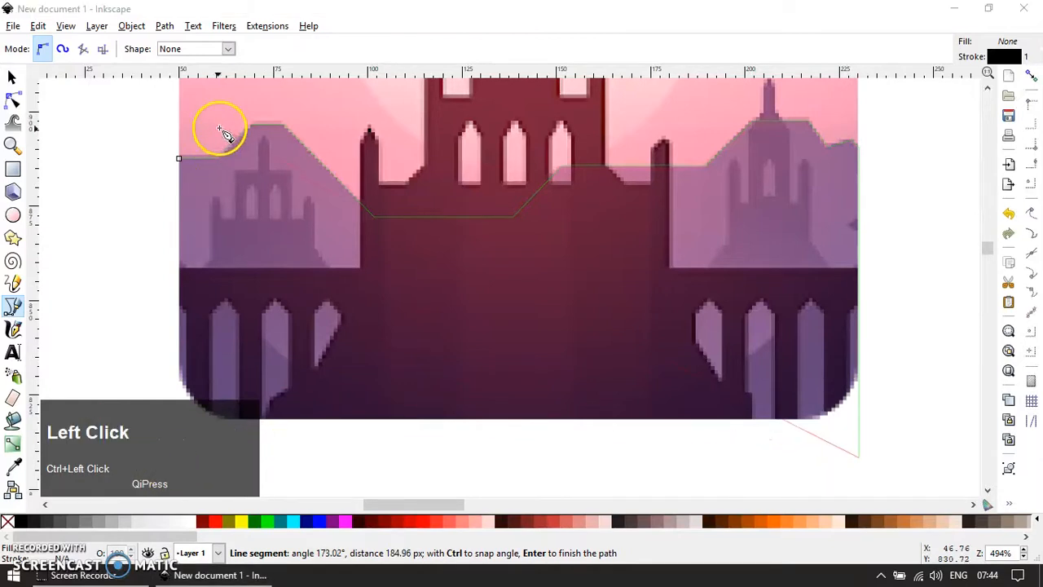
left_click(111, 368)
left_click(179, 157)
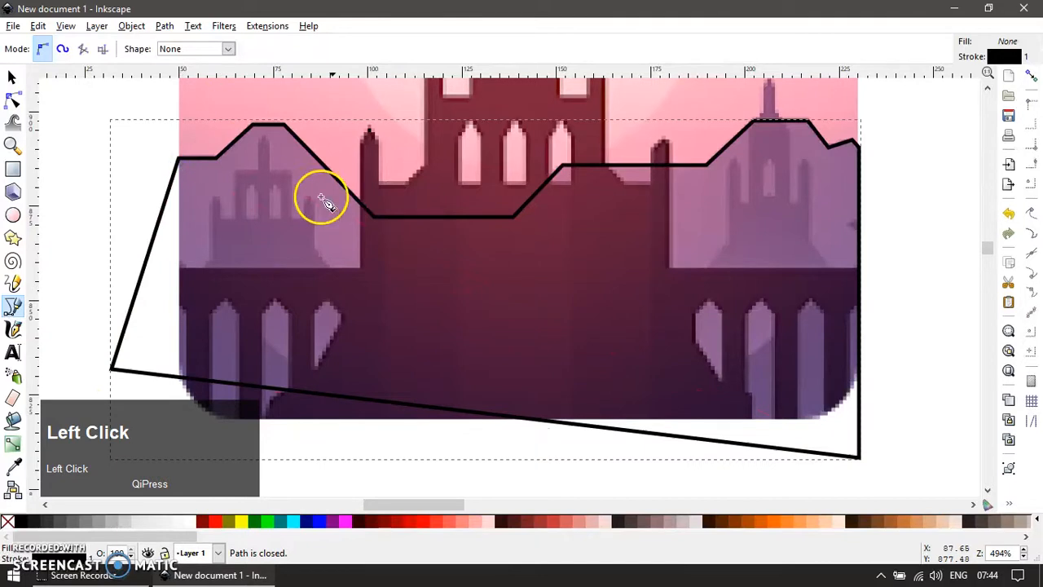
- Trim the mountain path's overhang beyond the icon's left edge by subtracting a rectangle drawn over it
scroll(382, 244, "down", 2)
key("F1")
key("r")
left_click_drag(197, 136, 281, 382)
key("F1")
left_click(365, 322, "shift")
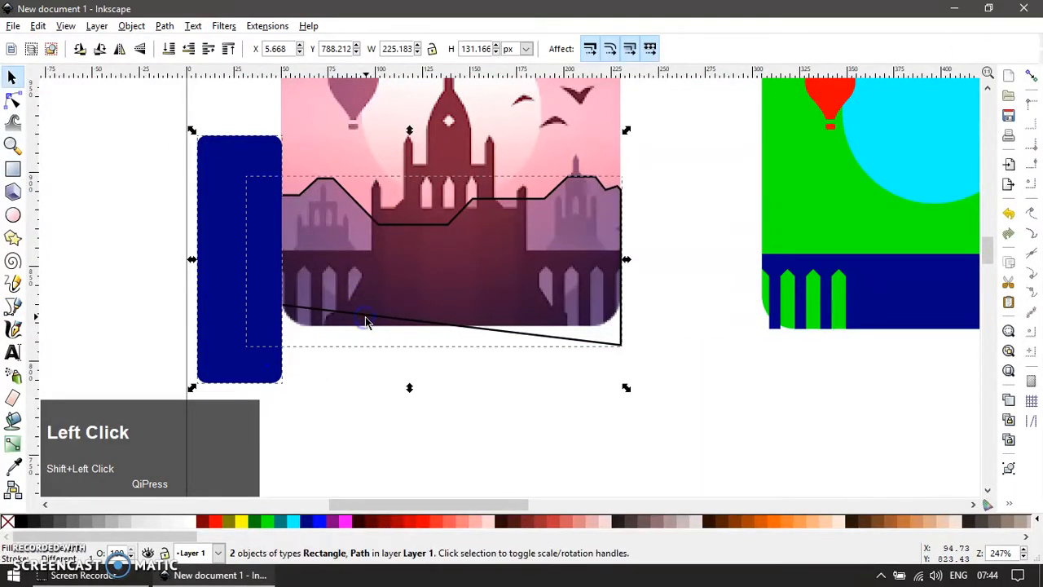
key("ctrl+minus")
- Move the two bottom corner nodes of the mountain path straight down below the reference icon
key("F2")
left_click_drag(251, 287, 732, 425)
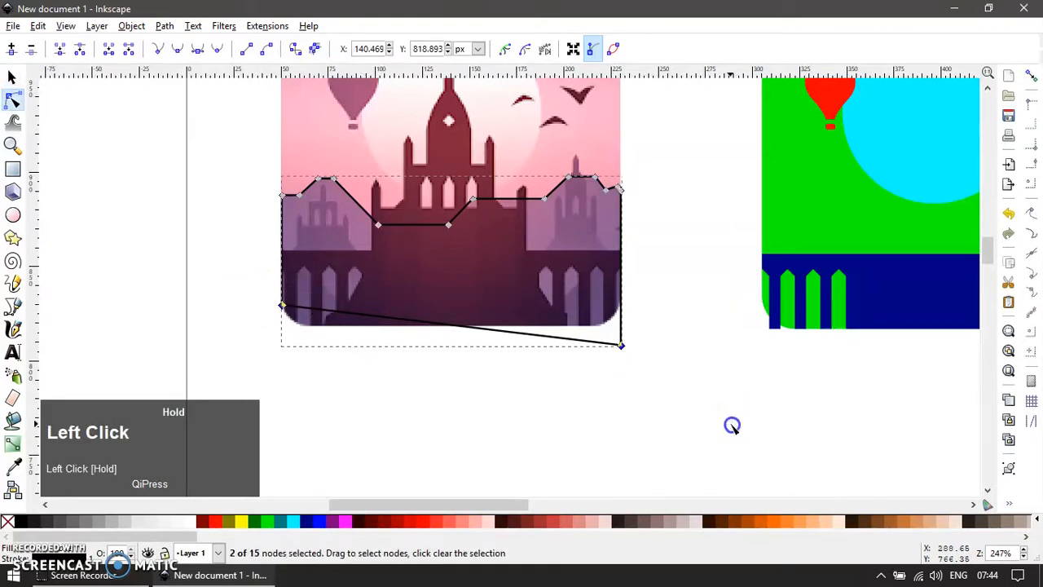
key("shift+Down")
key("shift+Down")
- Cut the mountain path level with the icon's bottom edge by subtracting a rectangle drawn below it
key("r")
left_click_drag(228, 326, 705, 490)
key("F1")
left_click(619, 235, "shift")
key("ctrl+shift+minus")
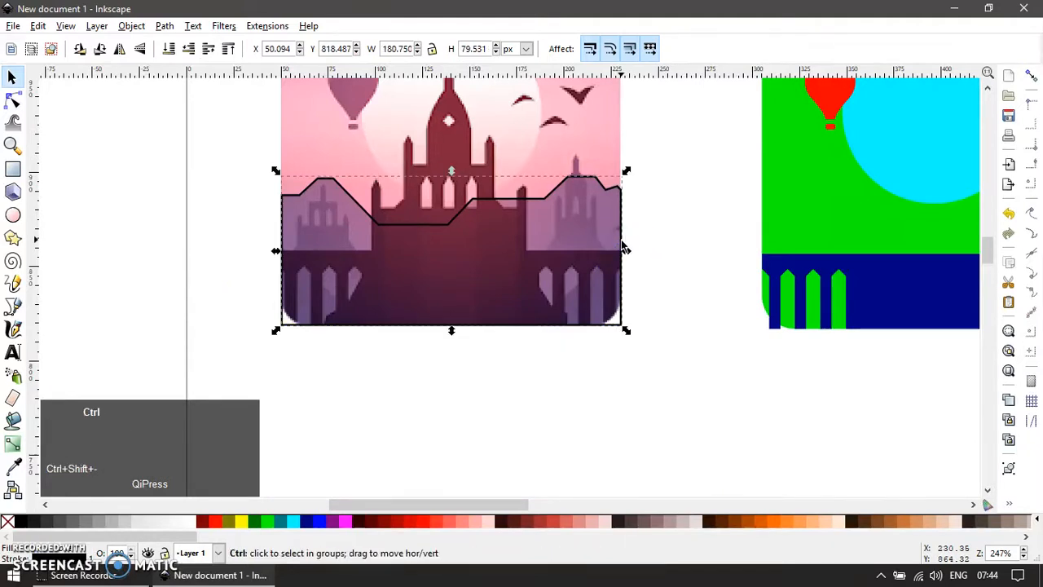
- Set the mountain path's width to 182.727 px to match the green square and fill it dark green with no stroke
scroll(621, 244, "down", 1, "ctrl")
scroll(647, 331, "right", 5, "shift")
left_click(559, 253)
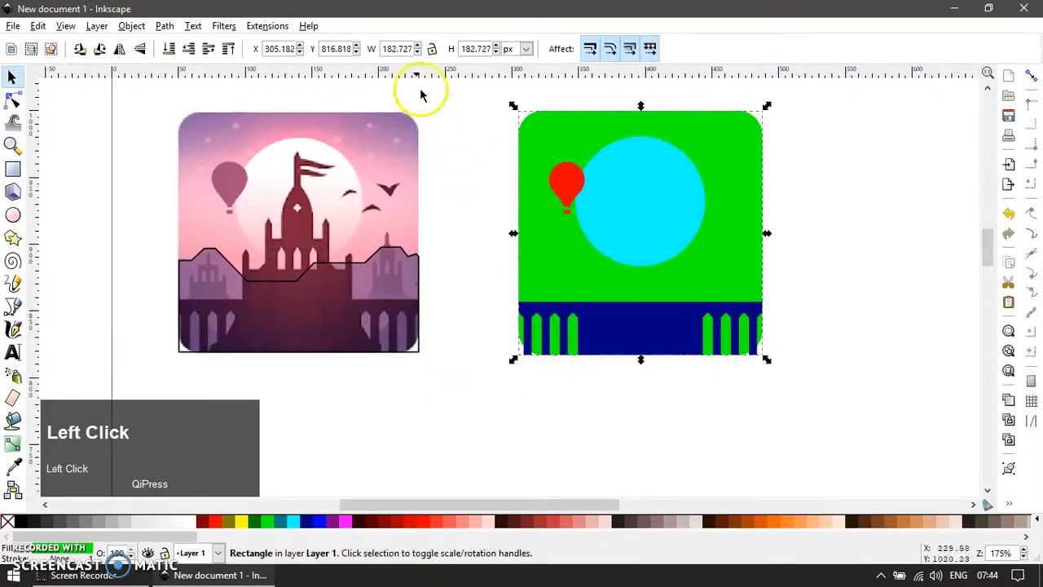
key("ctrl+a")
key("ctrl+c")
left_click(381, 248)
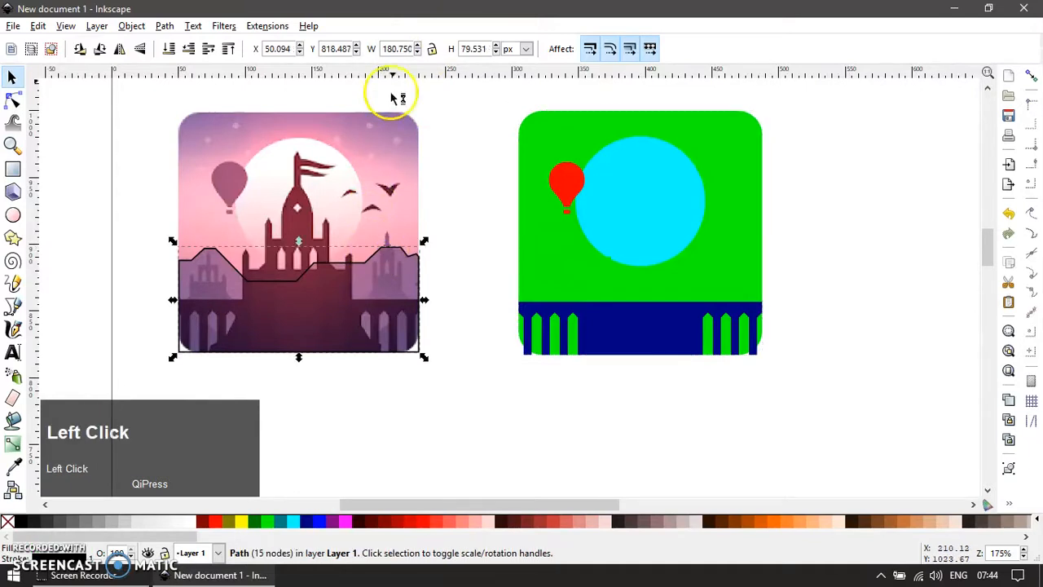
key("ctrl+a")
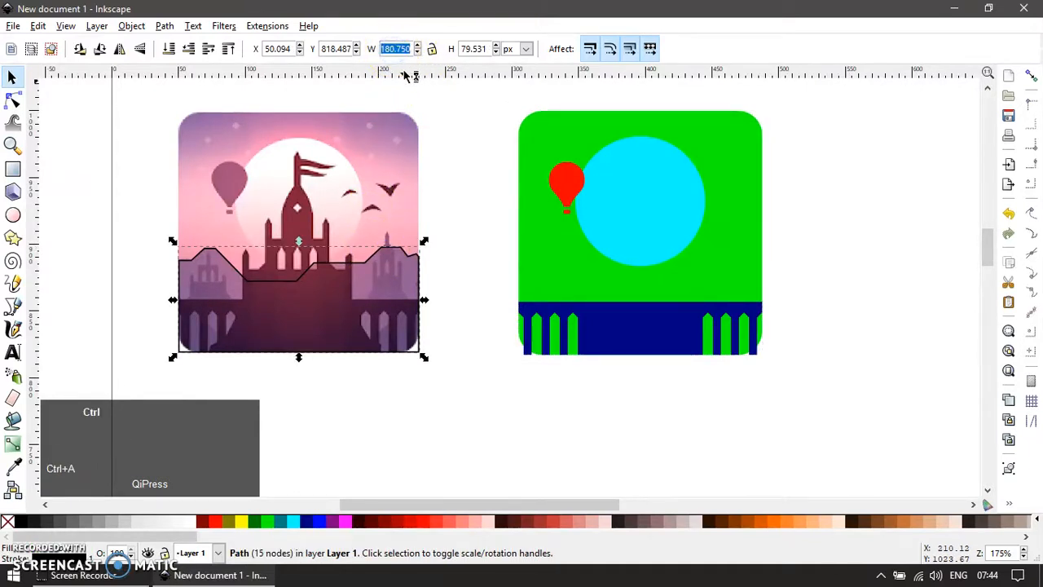
key("ctrl+v")
key("Return")
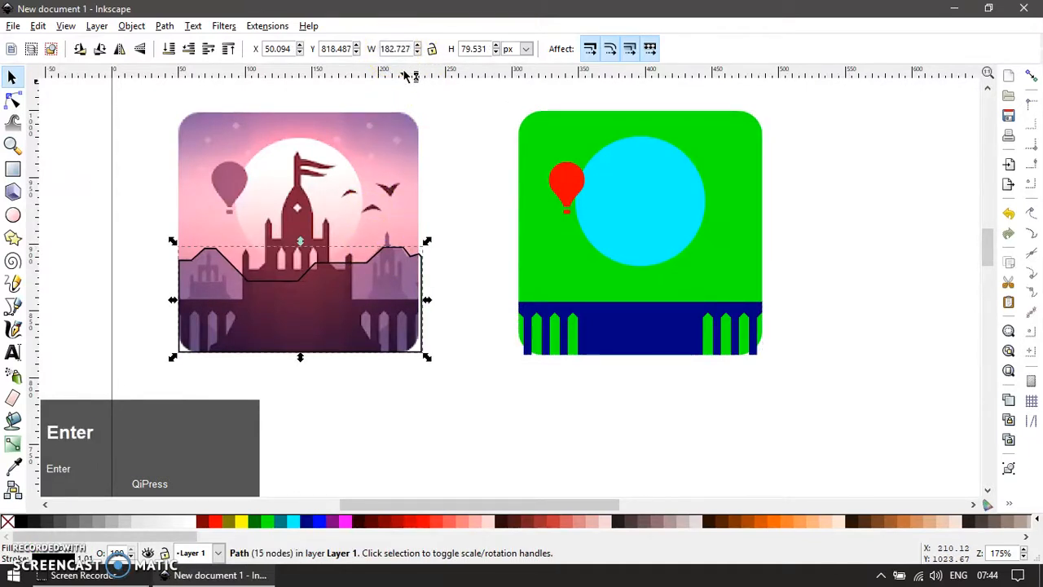
left_click(256, 521)
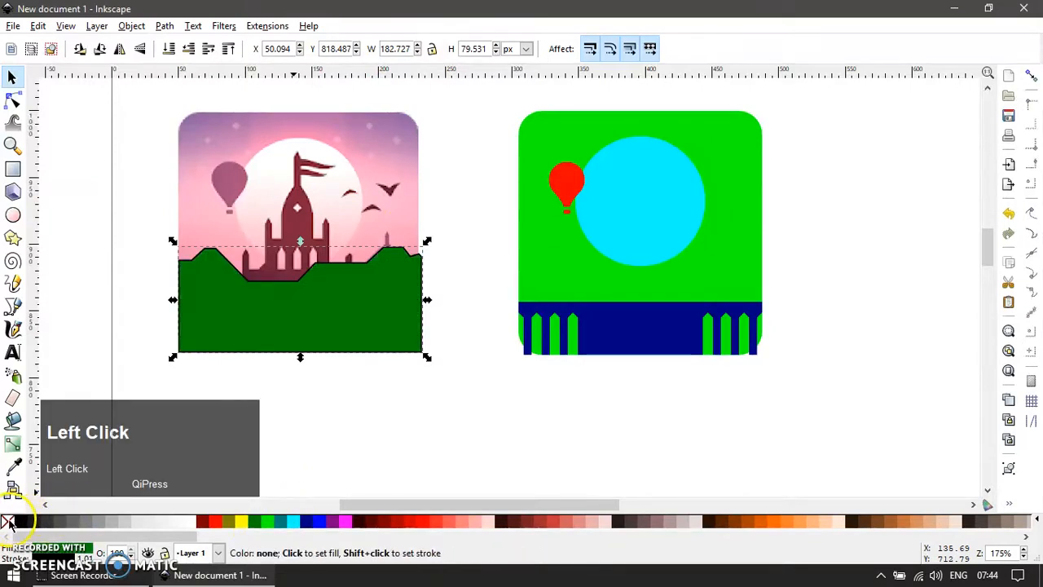
- Align the mountain path to the green background square's bottom edge and center it horizontally
left_click(722, 288, "shift")
key("ctrl+shift+a")
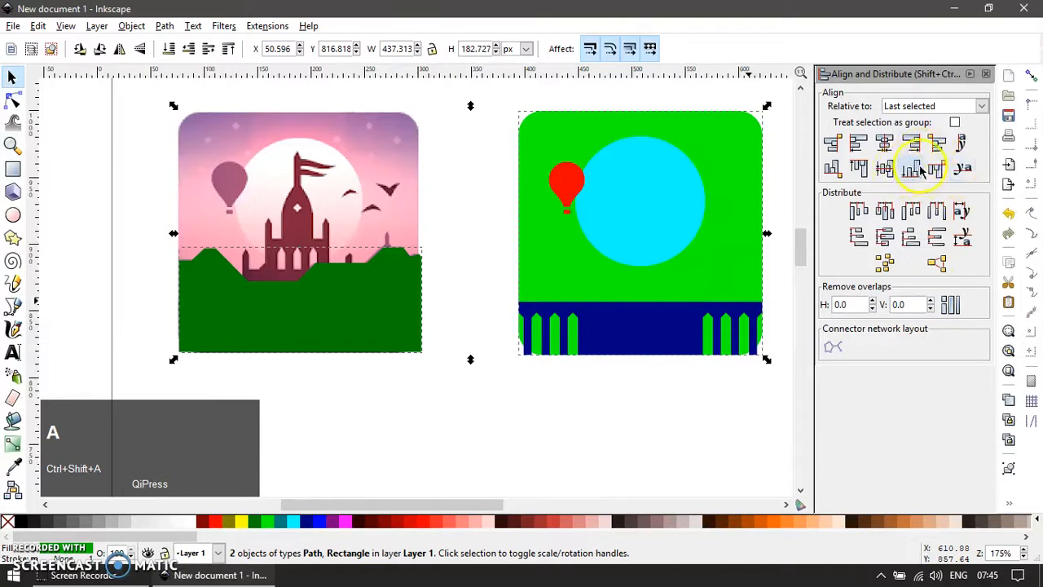
left_click(919, 169)
left_click(885, 143)
key("Escape")
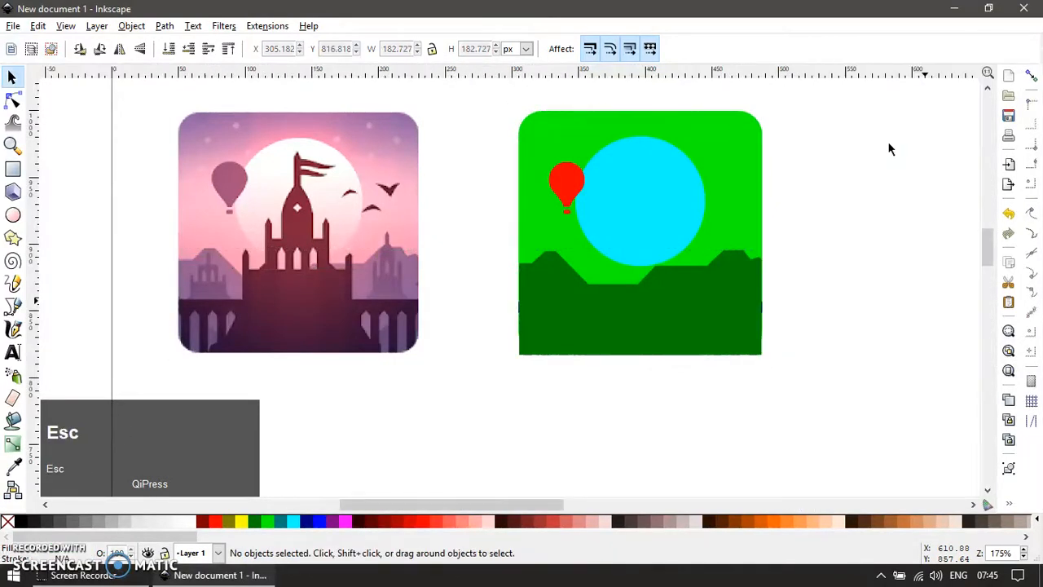
- Lower the mountain path and the background square to the bottom of the stacking order, behind the bridge
left_click_drag(717, 283, 758, 345)
key("ctrl+z")
left_click(745, 209, "shift")
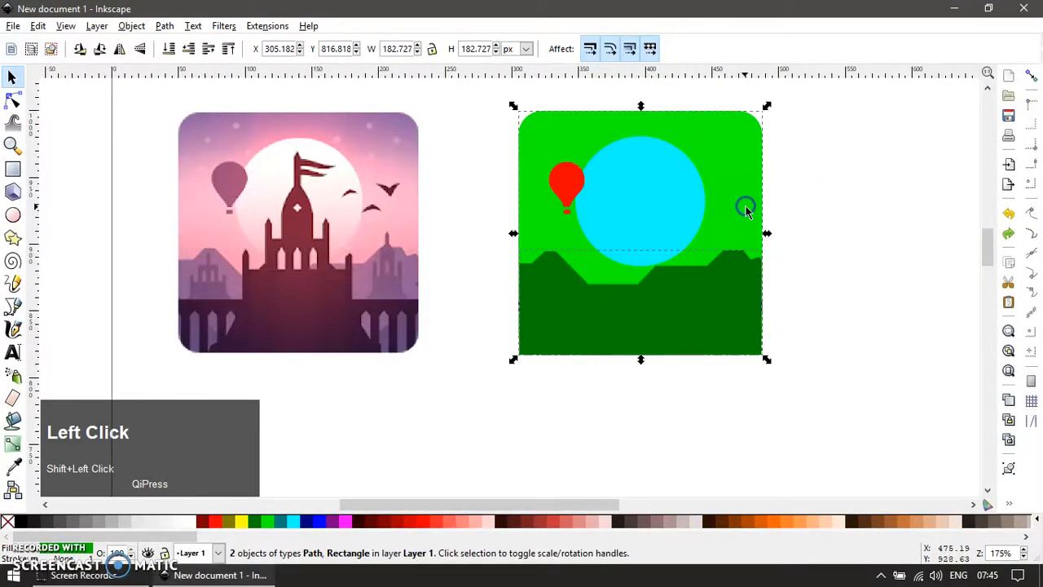
key("End")
left_click(855, 292)
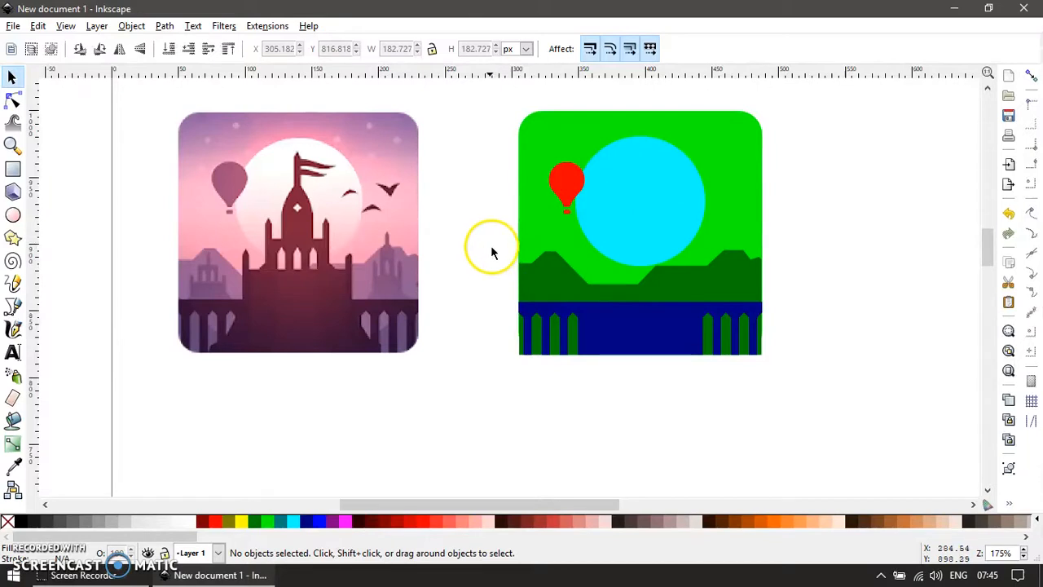
- Draw a sharp-cornered guide rectangle about 60.7 by 5.4 px above the reference birds, ending at the reference icon's right edge
key("z")
left_click_drag(326, 173, 447, 250)
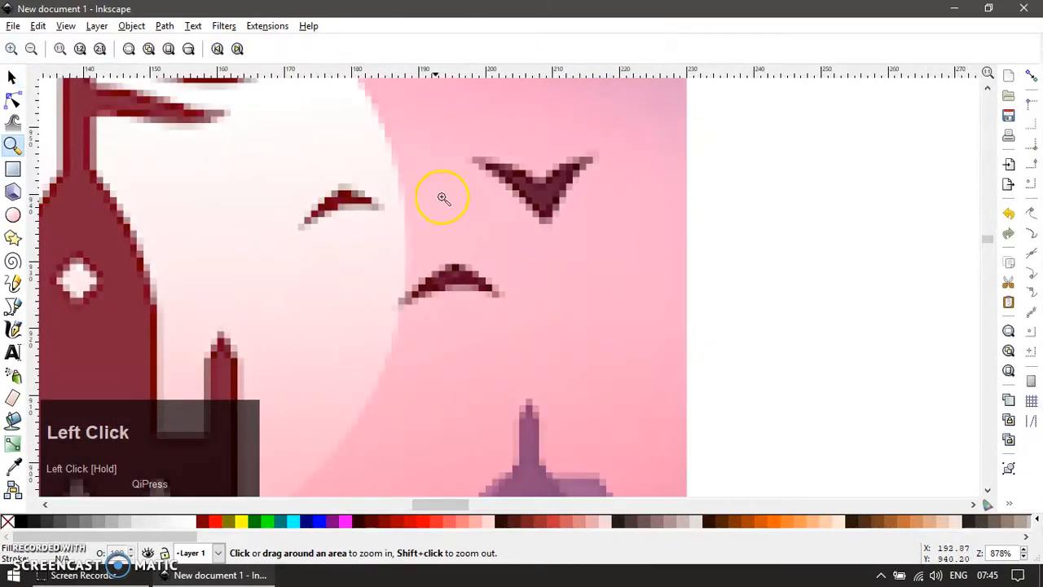
key("r")
left_click_drag(279, 96, 687, 133)
left_click(352, 47)
key("F1")
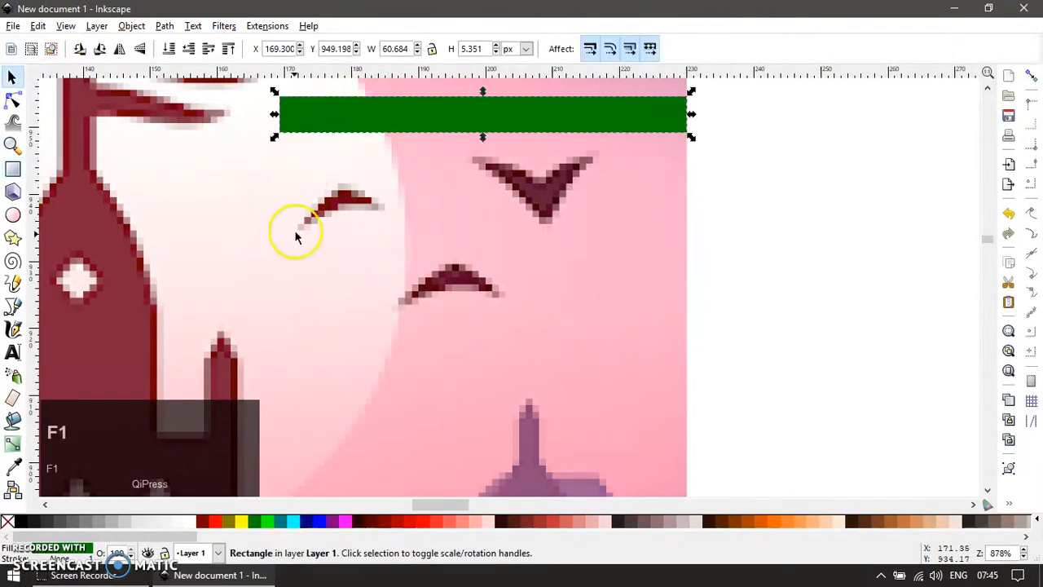
- Trace the reference's leftmost bird with a closed three-node path through its two wing tips and its peak
scroll(293, 242, "up", 1)
key("b")
left_click(298, 224)
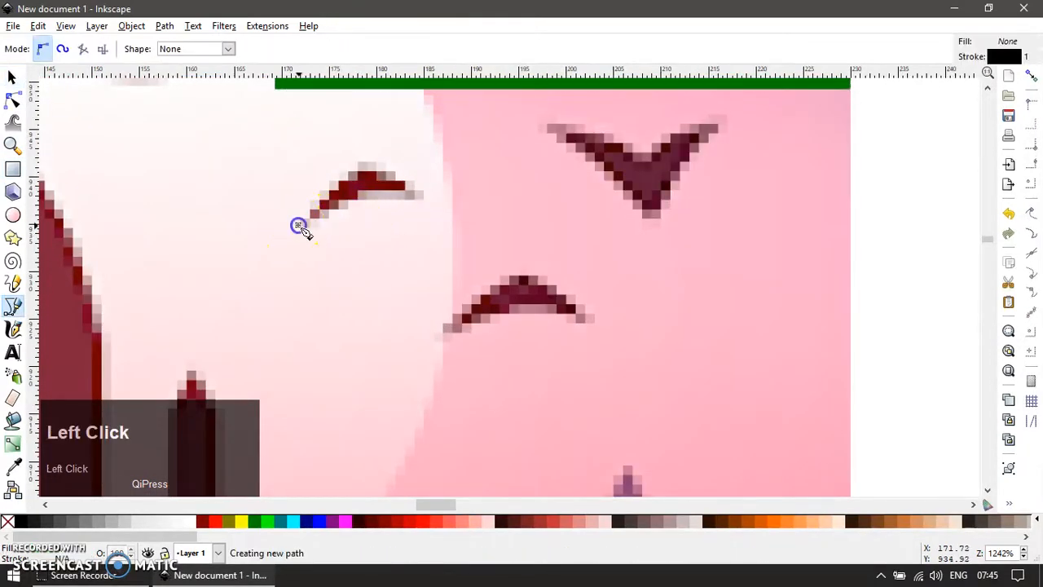
left_click(367, 157)
left_click(422, 196)
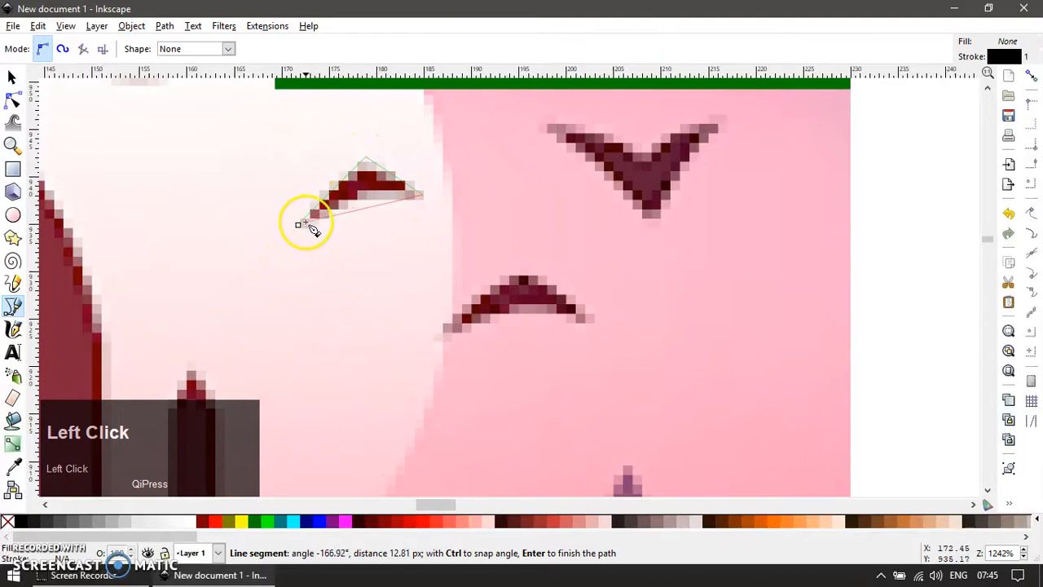
left_click(298, 224)
key("F1")
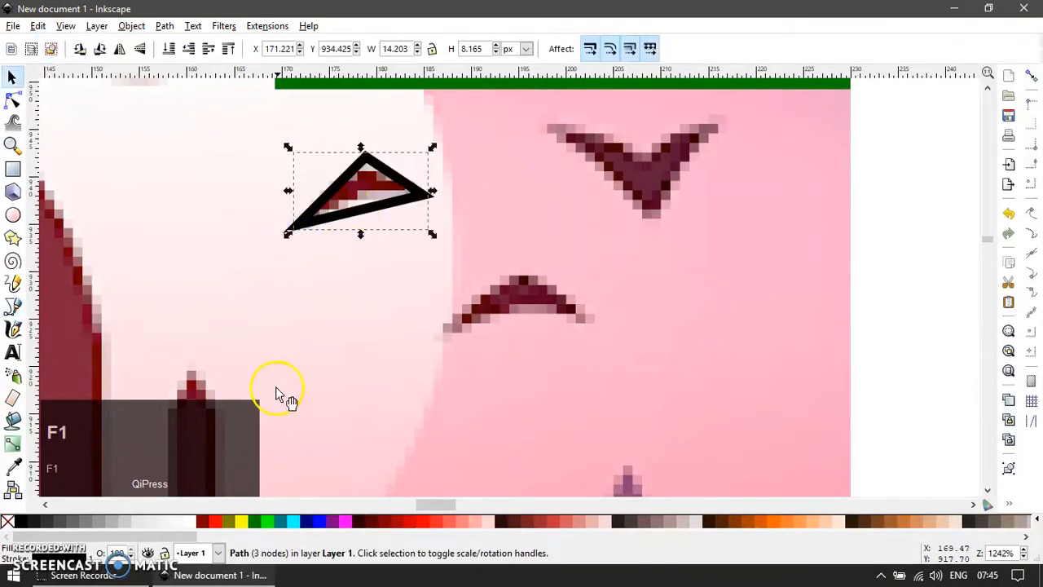
- Fill the bird triangle yellow with no stroke and set its opacity to 50%
left_click(241, 521)
left_click(8, 521, "shift")
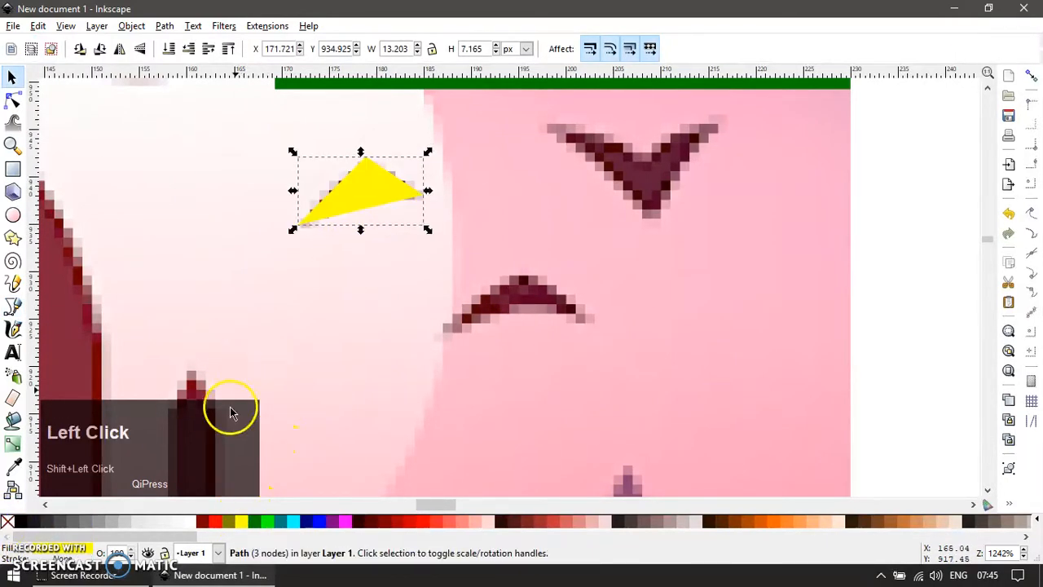
type("50")
key("Return")
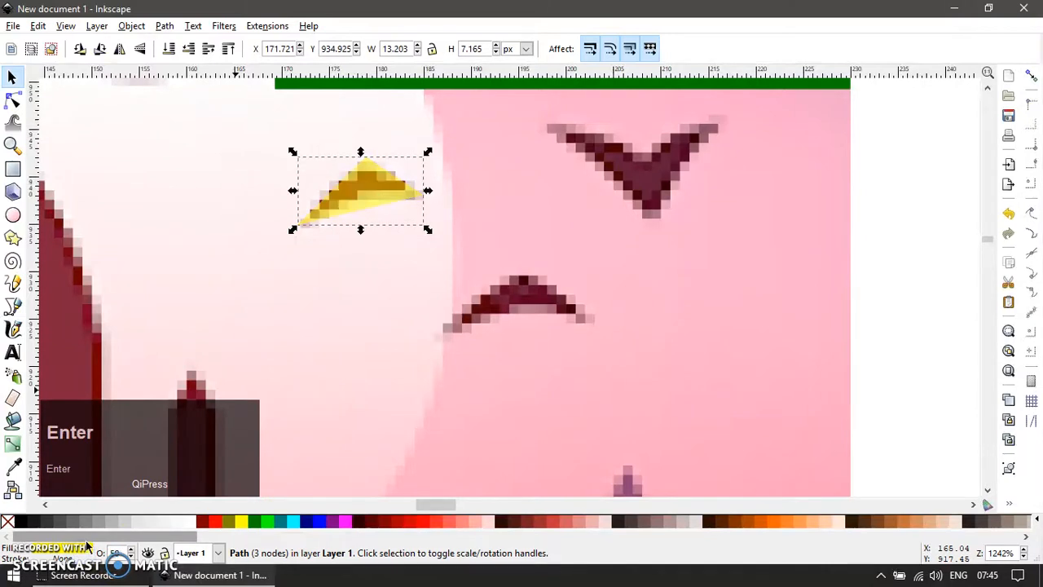
- Bend the triangle's edges to follow the bird's curved wings and make its nodes smooth
key("F2")
left_click(372, 200)
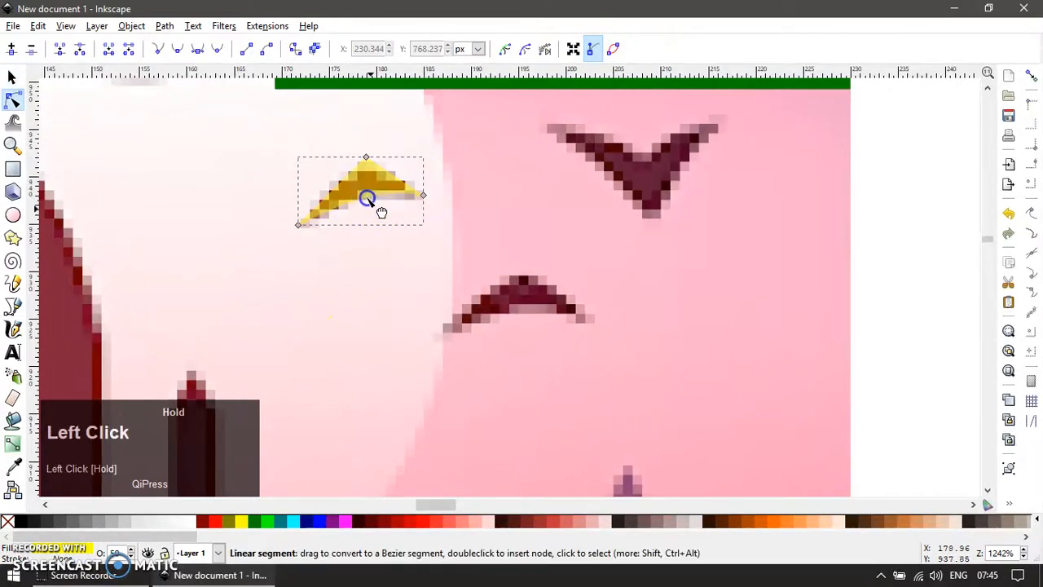
key("F1")
key("F2")
left_click(398, 177)
key("shift+s")
- Place a copy of the bird over the lower reference bird and adjust its nodes to fit
left_click_drag(365, 157, 581, 317)
key("F1")
key("F2")
left_click_drag(447, 337, 444, 332)
- Place another bird copy over the V-shaped bird, flip it vertically and horizontally, and move its wing-tip nodes onto the reference tips
left_click_drag(540, 305, 660, 204)
key("F1")
key("ctrl+d")
key("v")
key("h")
key("F2")
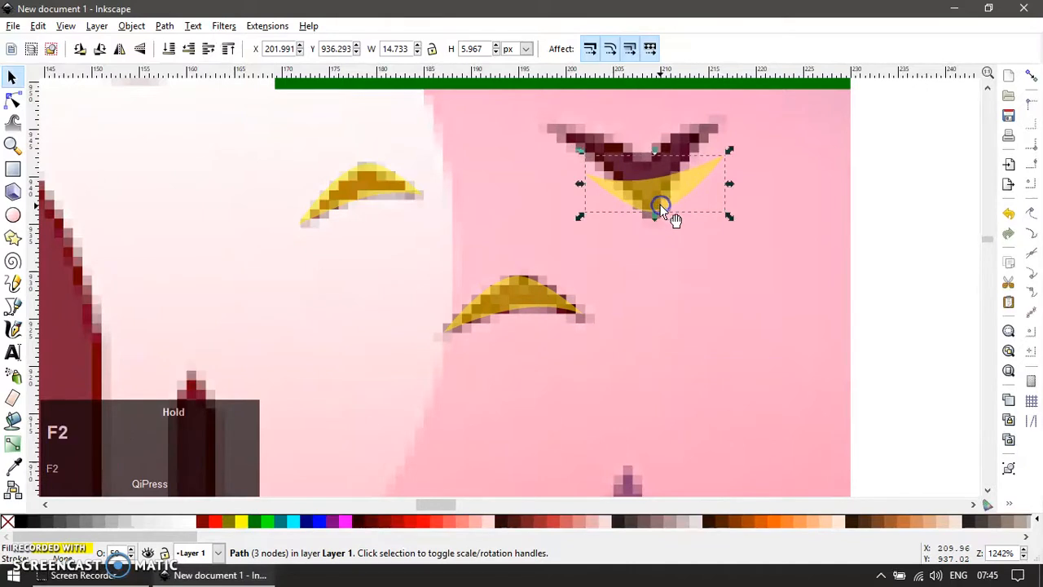
left_click_drag(588, 173, 554, 130)
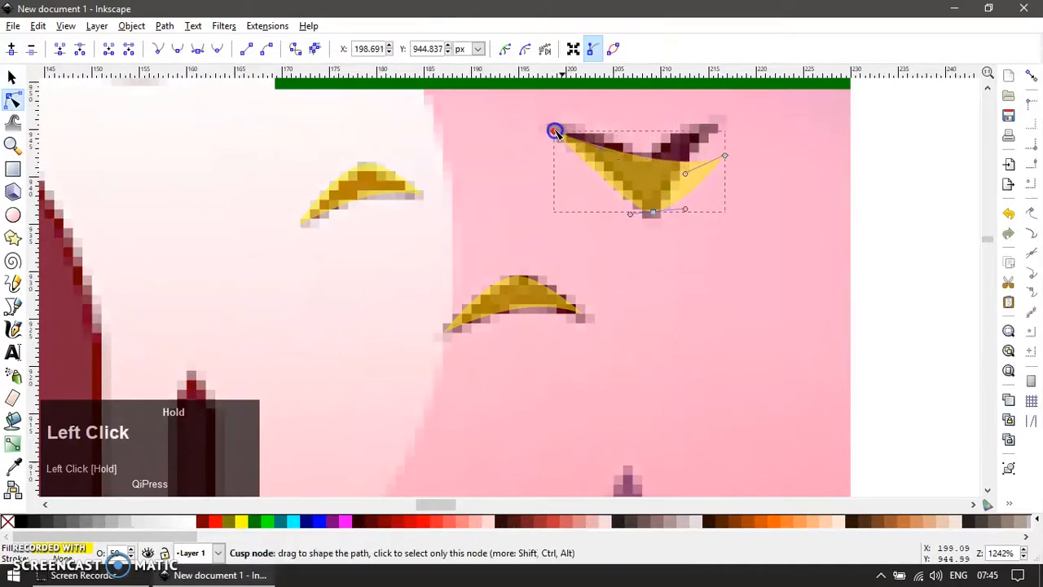
left_click_drag(725, 156, 717, 122)
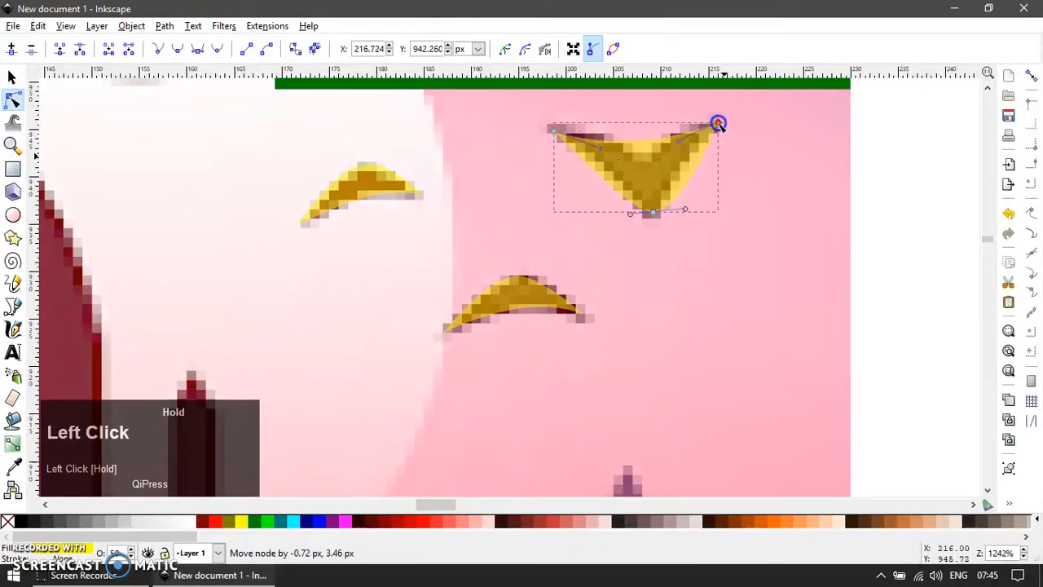
- Add a notch node between the V-shaped bird's wings, straighten its segments, and bend the wing edges to match the reference
left_click(643, 142)
left_click_drag(642, 141, 606, 141)
key("ctrl+a")
key("shift+l")
key("F1")
key("F2")
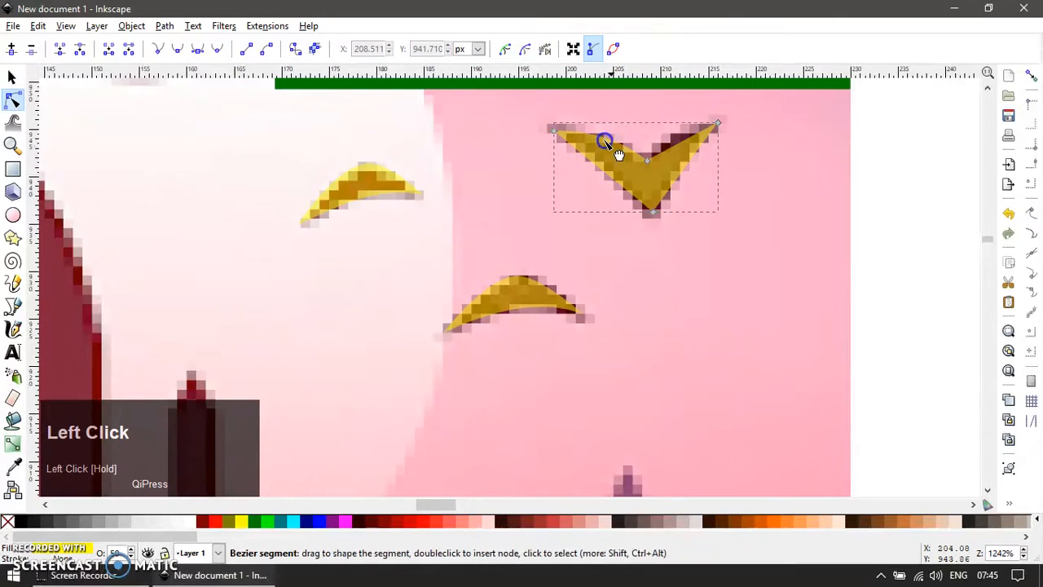
left_click_drag(680, 136, 690, 159)
left_click(617, 172)
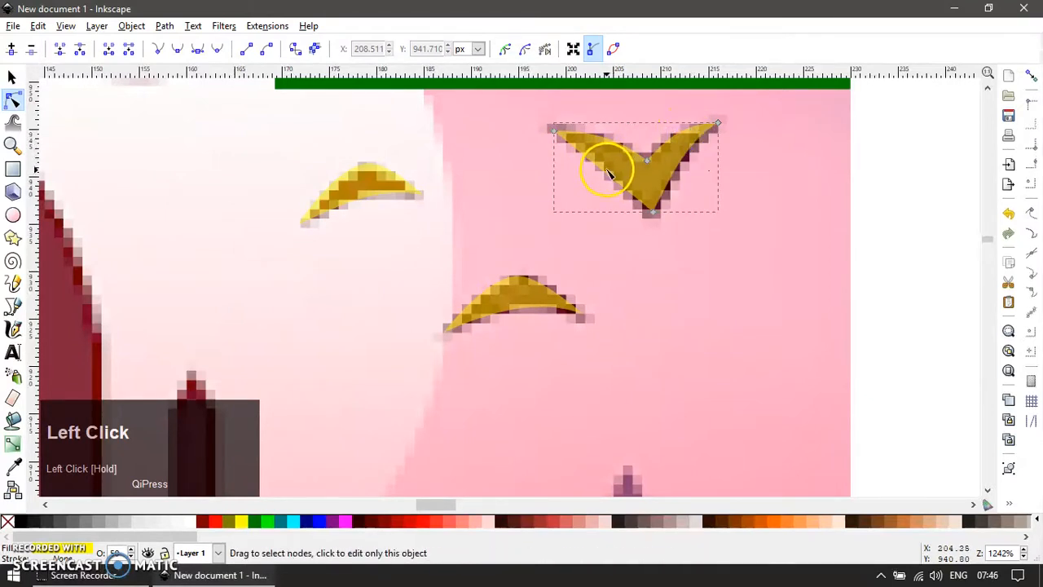
left_click_drag(718, 124, 720, 130)
- Group the three yellow birds with the dark green guide rectangle
scroll(611, 251, "down", 4, "ctrl")
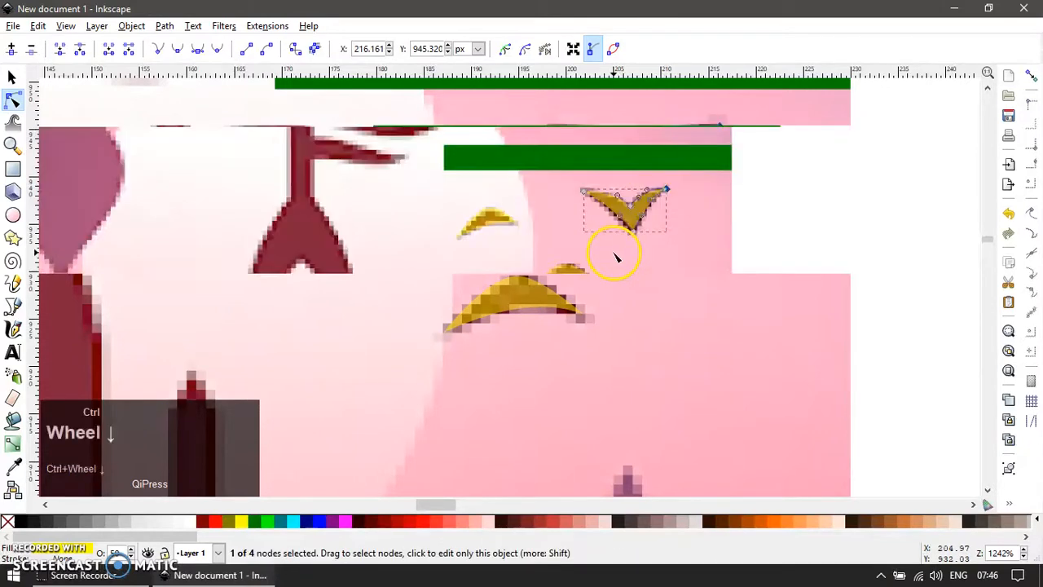
key("F1")
left_click(735, 176)
scroll(736, 176, "down", 1, "ctrl")
left_click_drag(738, 209, 432, 219, "shift")
left_click_drag(369, 257, 369, 257)
key("ctrl+g")
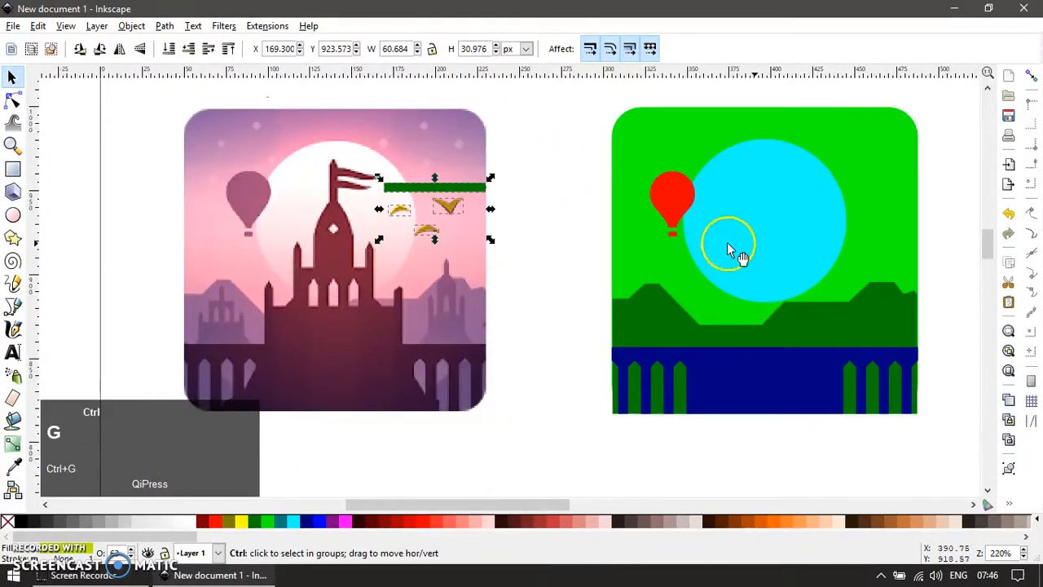
- Align the bird group to the green background square's right edge and delete the guide rectangle from the group
left_click(900, 153, "shift")
key("ctrl+shift+a")
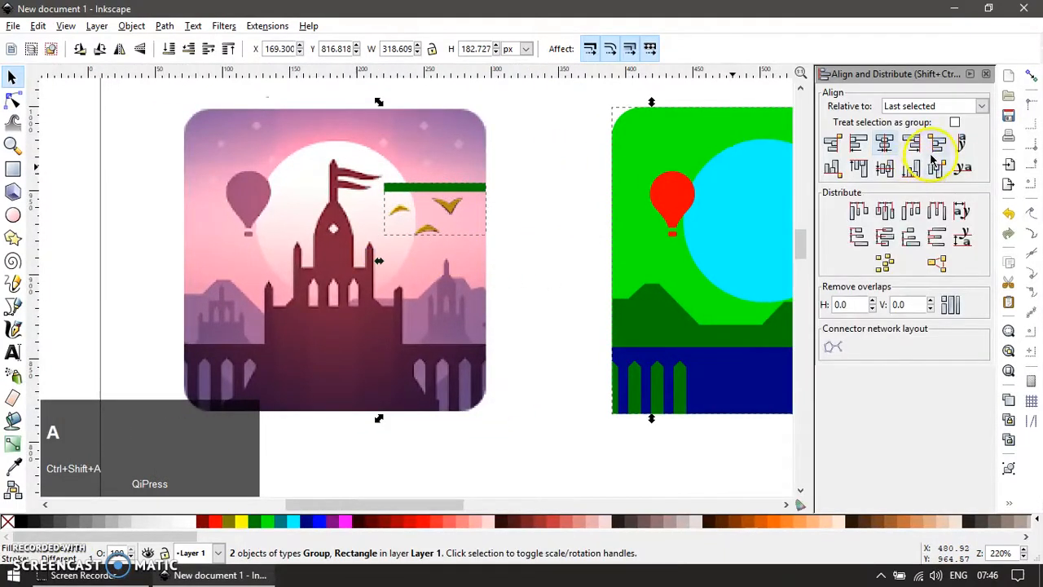
left_click(910, 144)
key("Escape")
left_click(888, 184, "ctrl")
key("Delete")
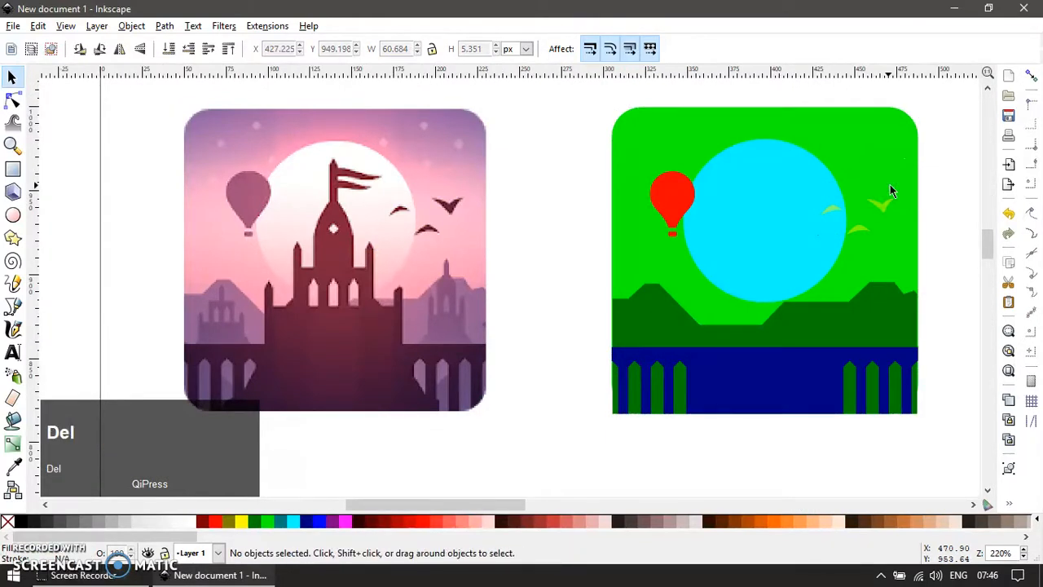
- Fill the bird group with the dark blue sampled from the bridge and union its birds into a single path
left_click_drag(966, 173, 782, 252)
key("F7")
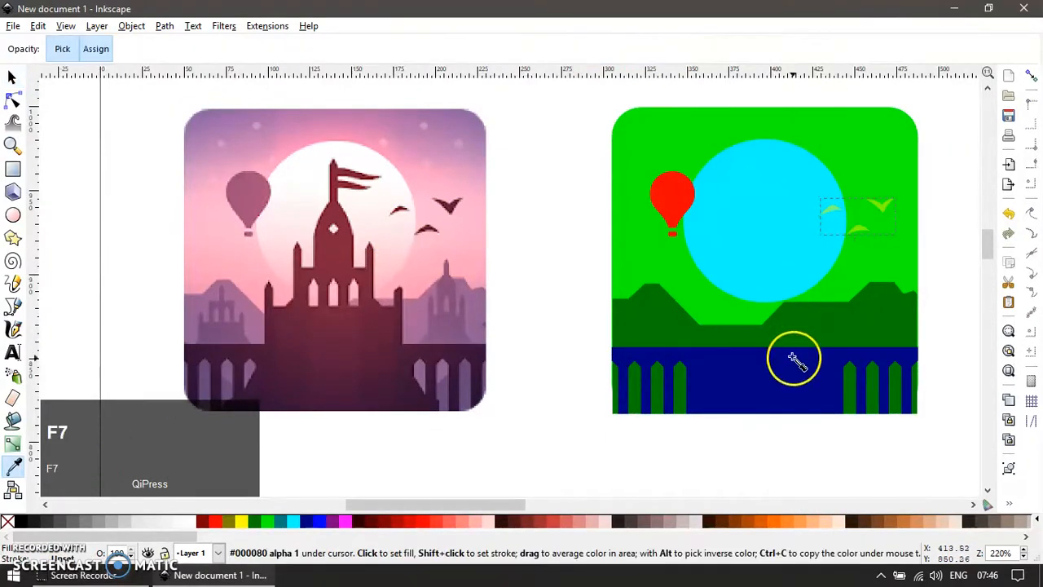
left_click(778, 375)
key("F1")
key("Return")
key("ctrl+u")
key("ctrl+shift+equal")
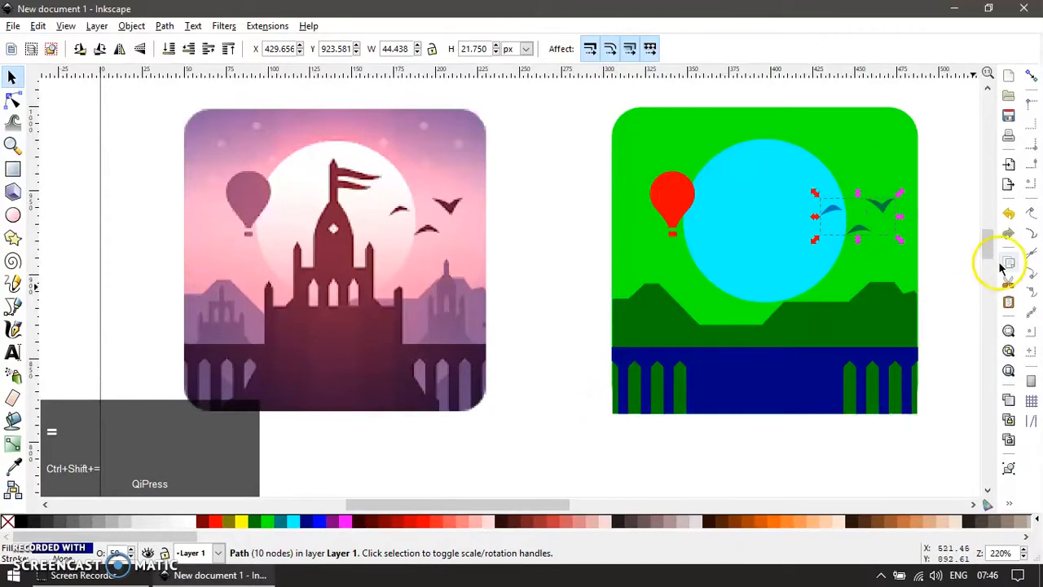
- Set the bird path's opacity to 100% and paste the red balloon's style onto it
key("F2")
key("F1")
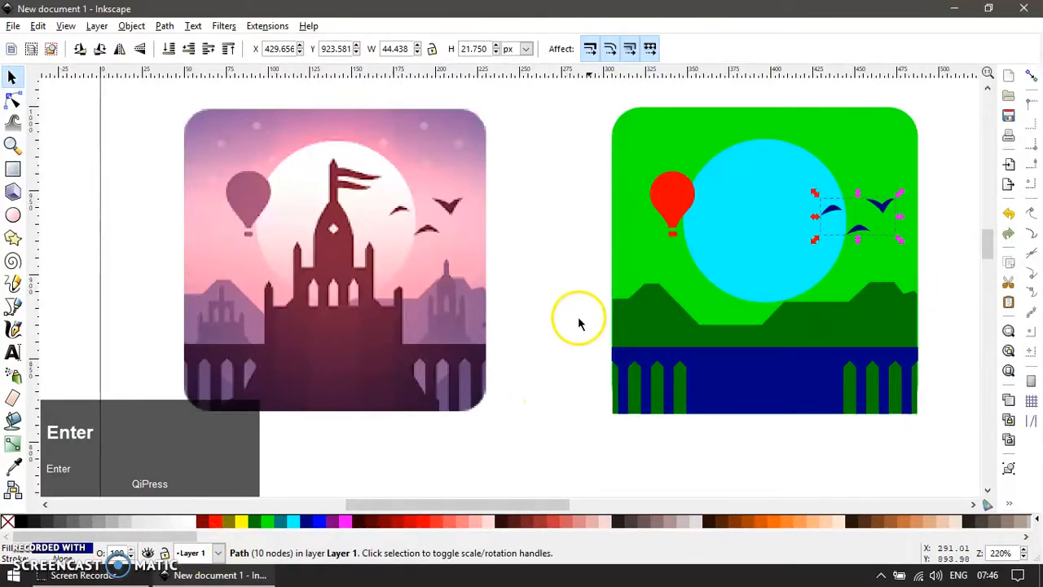
left_click(668, 189)
key("ctrl+c")
left_click_drag(937, 175, 816, 269)
key("ctrl+shift+v")
left_click(577, 407)
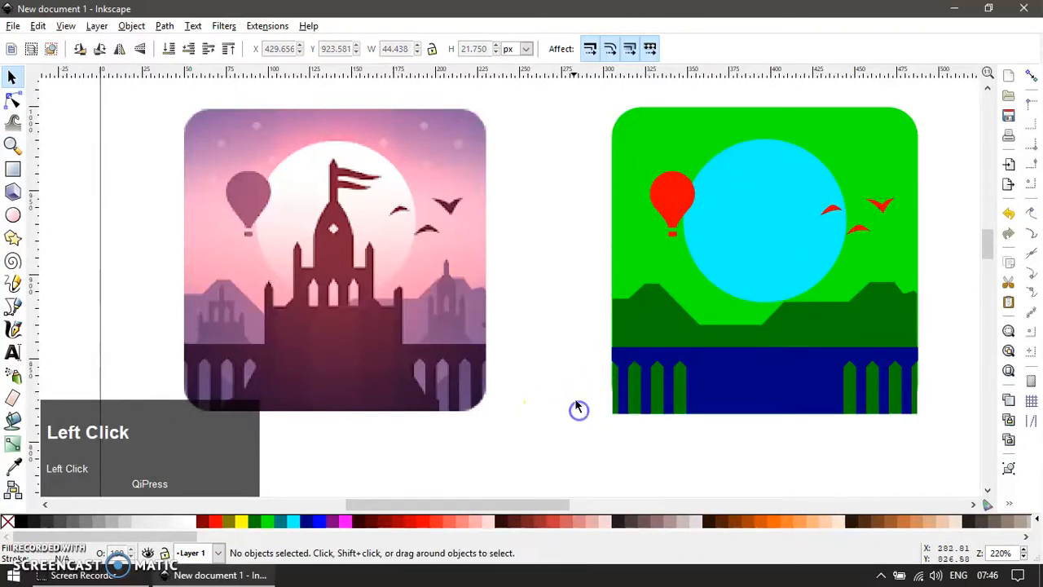
- Draw a small red square over a star at the reference's upper left and rotate it 45° into a diamond about 6 px wide
right_click(640, 365, "shift")
key("z")
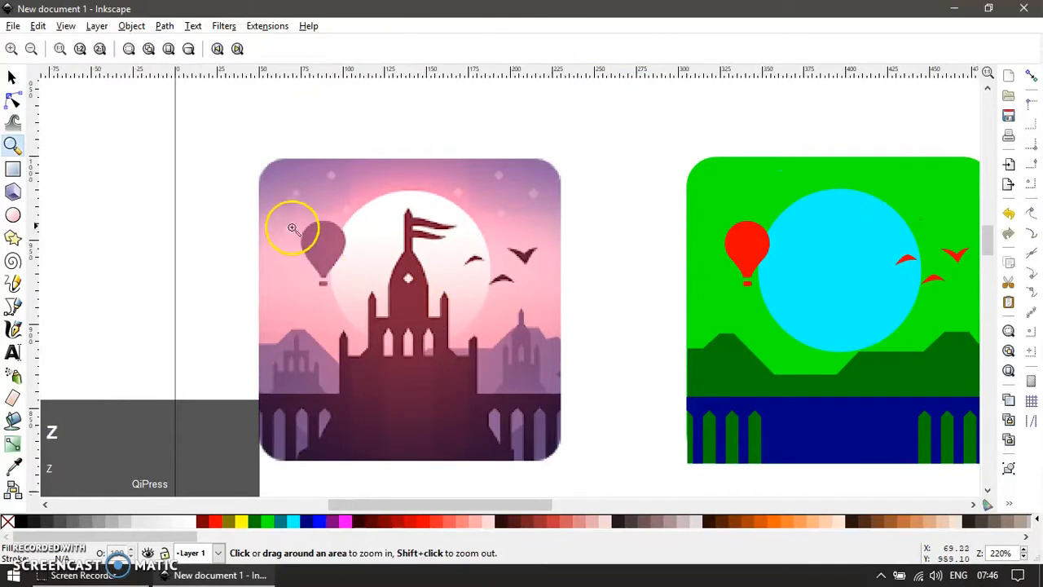
left_click(249, 145)
key("r")
mouse_move(479, 195)
left_mouse_down()
mouse_move(502, 215)
mouse_move(523, 179)
mouse_move(412, 240)
left_mouse_up()
key("bracketright")
key("bracketright")
left_click(520, 185)
- Duplicate the red diamond onto the other three stars on the left half of the reference sky
key("ctrl+d")
left_click(413, 237)
key("ctrl+d")
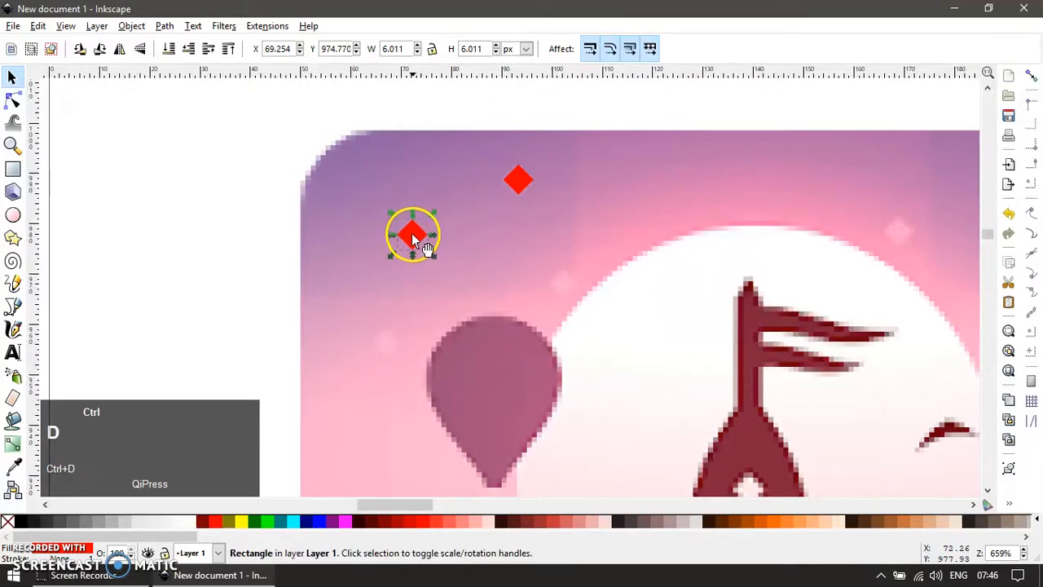
key("ctrl+d")
left_click_drag(576, 285, 391, 340)
scroll(411, 244, "down", 2, "ctrl")
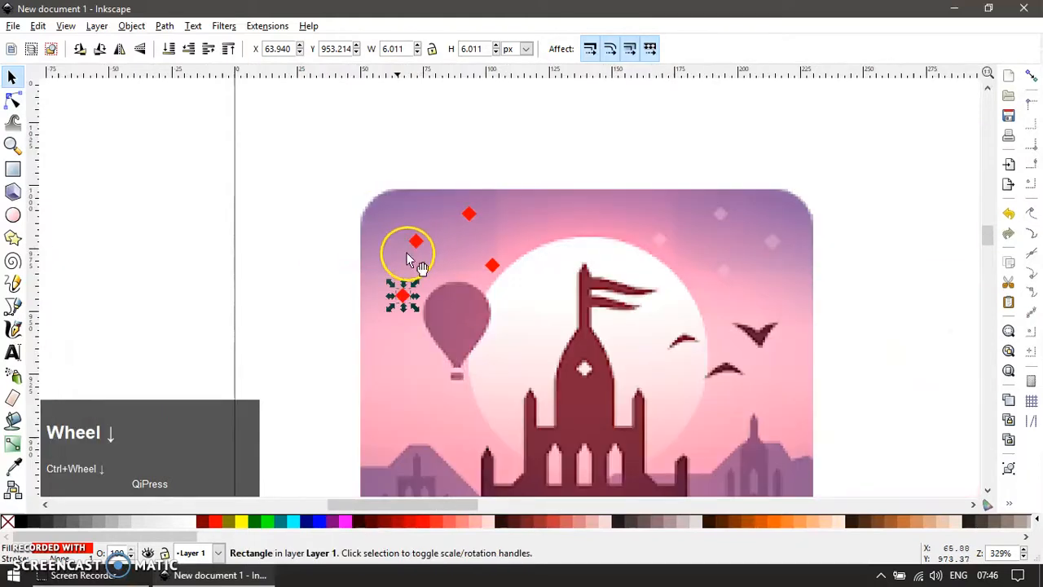
- Duplicate the four star diamonds, flip the copies horizontally, and move them to the right half of the reference sky
left_click(306, 150)
left_click_drag(295, 142, 485, 299)
key("ctrl+d")
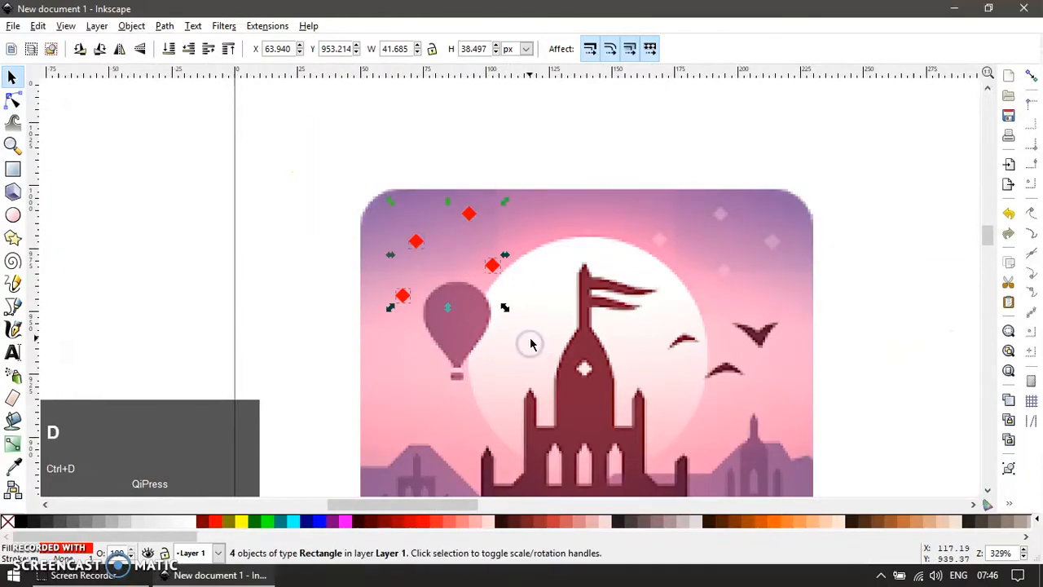
key("h")
left_click_drag(405, 267, 665, 245)
scroll(725, 236, "up", 1, "ctrl")
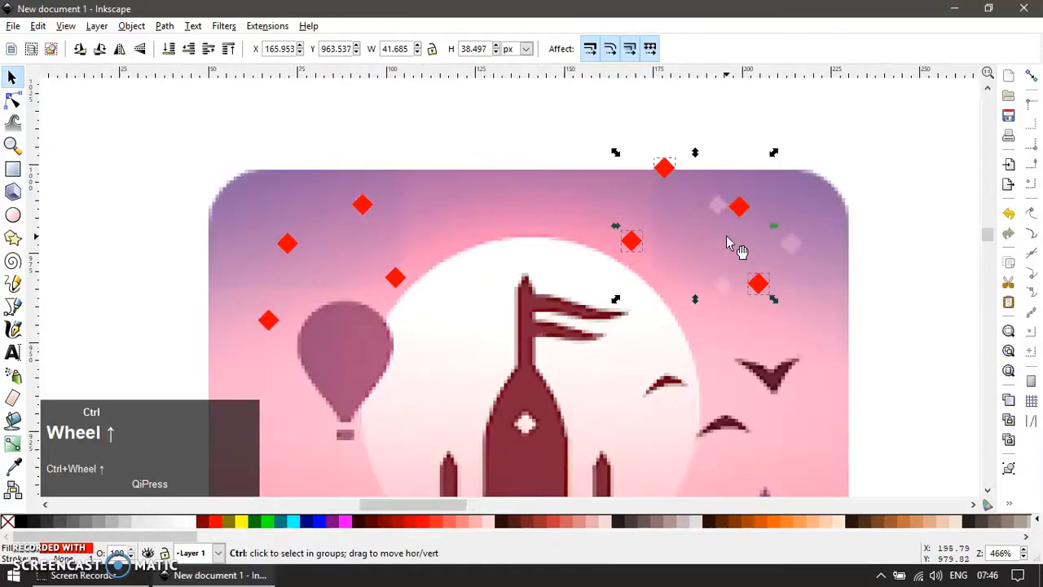
- Reposition the copied diamonds individually so that each covers a star on the right half of the reference sky
key("Escape")
left_click(758, 284)
left_click(751, 205, "shift")
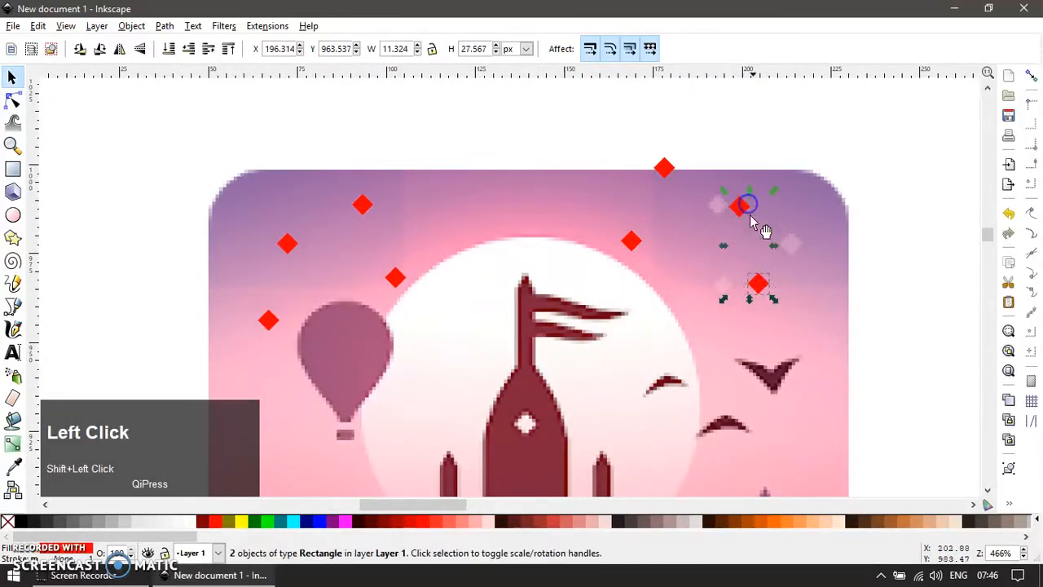
left_click_drag(750, 285, 720, 269)
key("Escape")
left_click(712, 206)
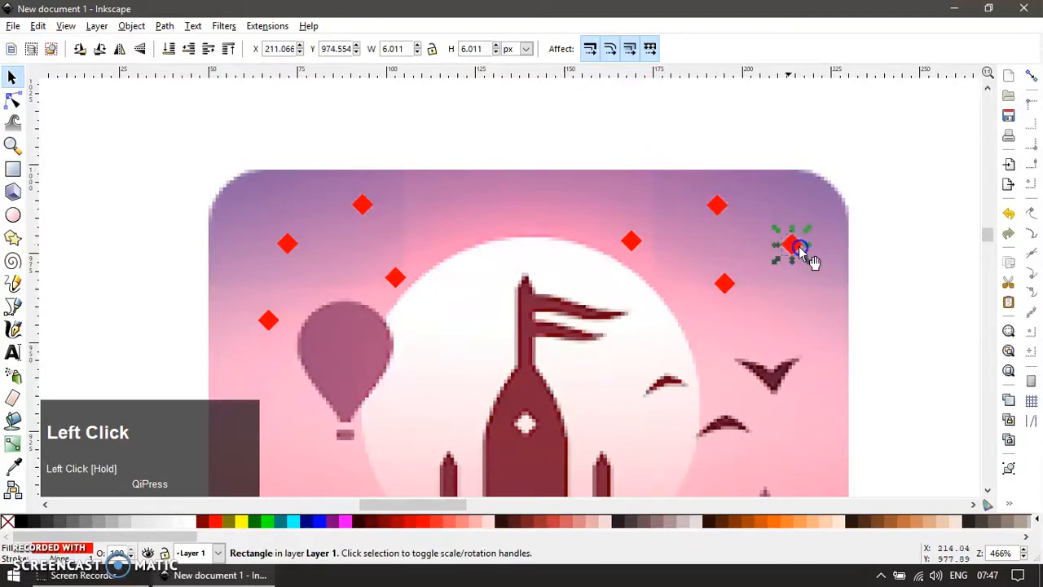
- Draw a yellow guide rectangle about 31 by 18 px at the reference's top-left corner and group it with the eight diamonds
key("r")
left_click_drag(210, 170, 318, 232)
key("F1")
left_click(242, 521)
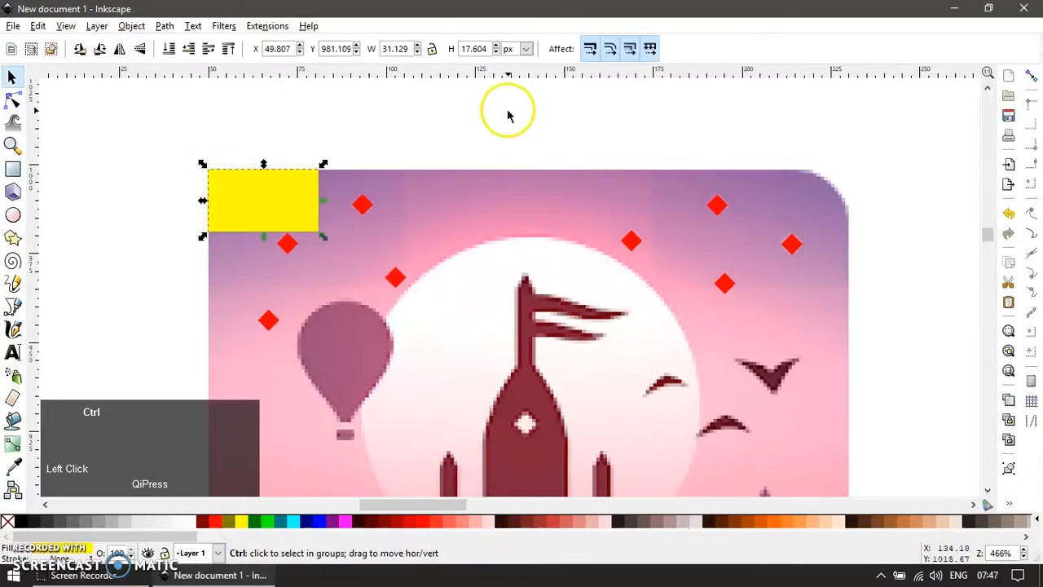
scroll(508, 108, "down", 2, "ctrl")
left_click_drag(242, 119, 701, 248)
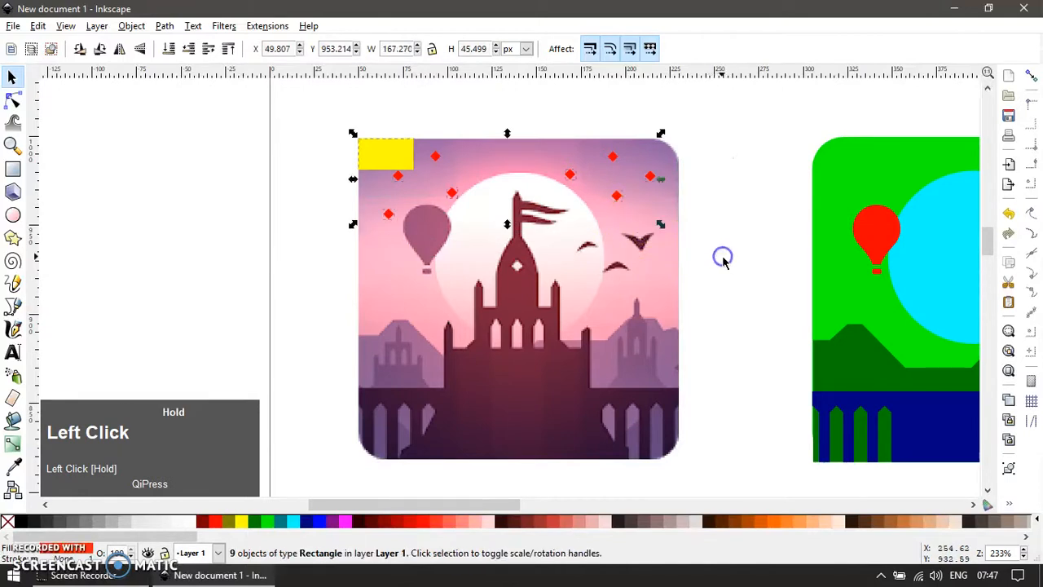
key("ctrl+g")
- Align the star group to the left and top edges of the green background square
scroll(738, 212, "right", 4, "shift")
left_click(654, 147, "shift")
key("ctrl+shift+a")
left_click(858, 143)
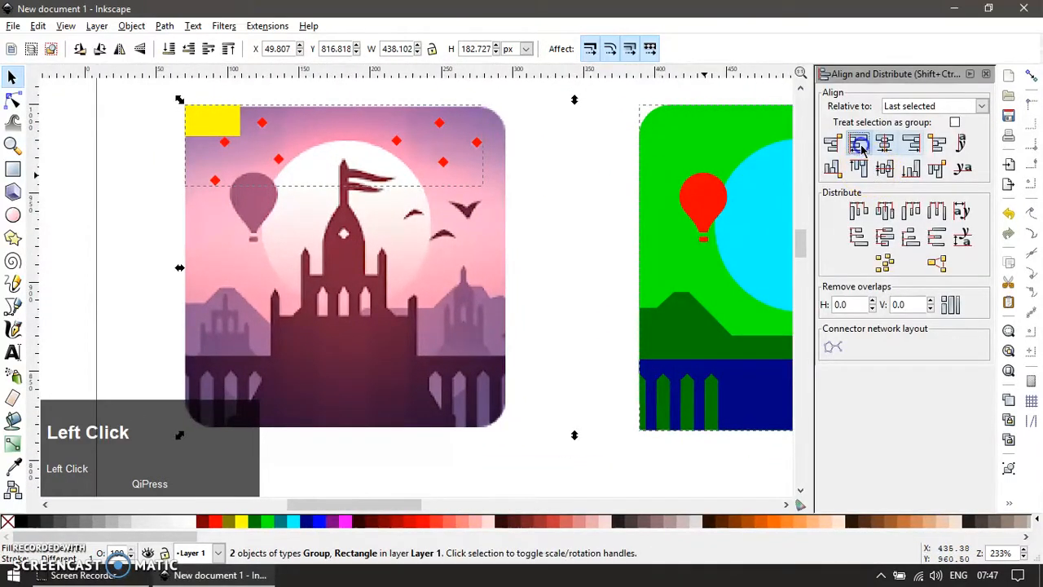
key("F12")
key("Escape")
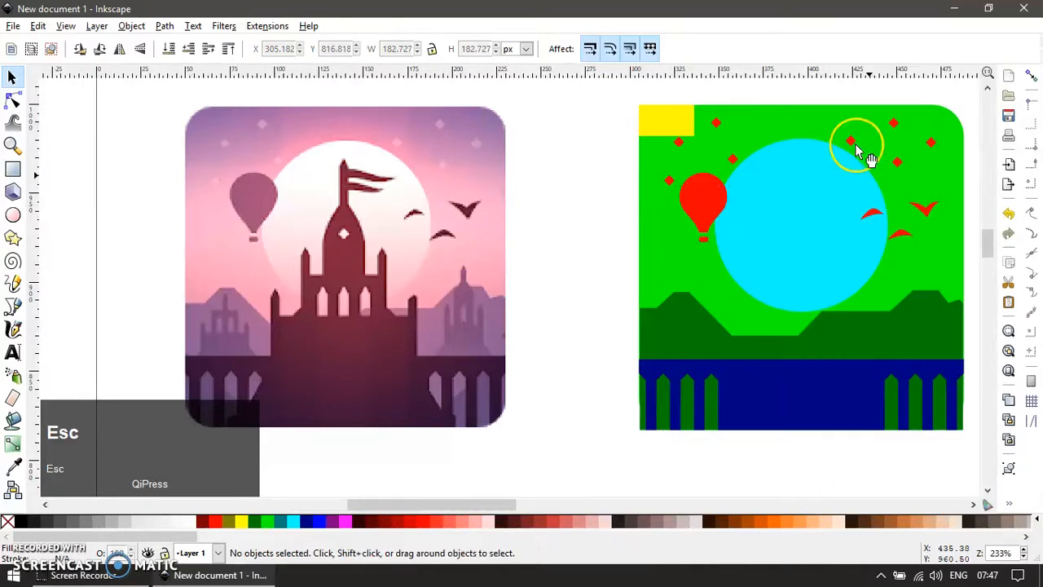
- Delete the yellow guide rectangle from the star group and fill the remaining diamonds magenta
left_click(667, 124, "ctrl")
key("Delete")
left_click_drag(732, 159, 743, 176)
key("ctrl+z")
left_click(345, 519)
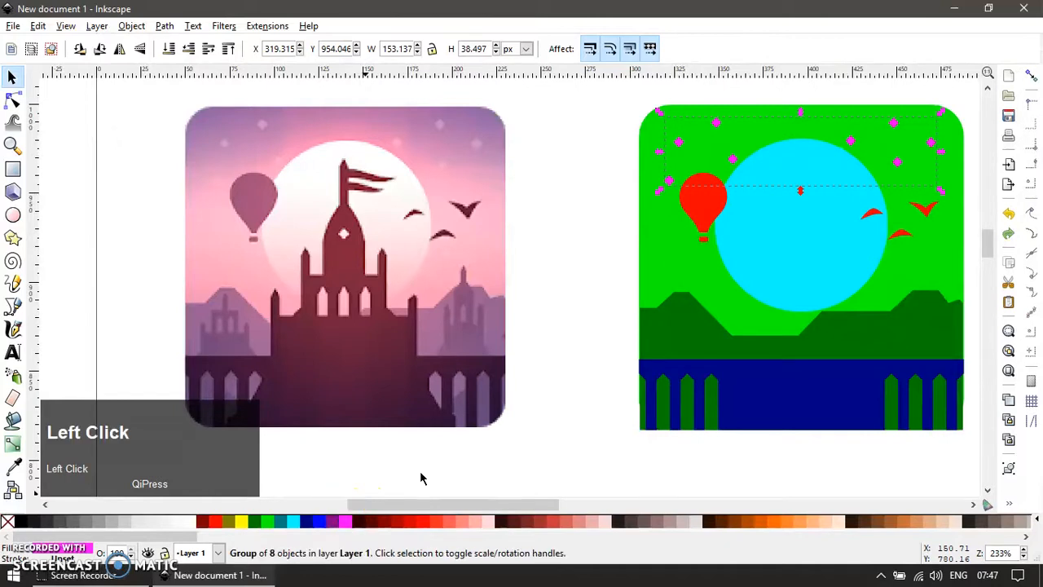
left_click(548, 417)
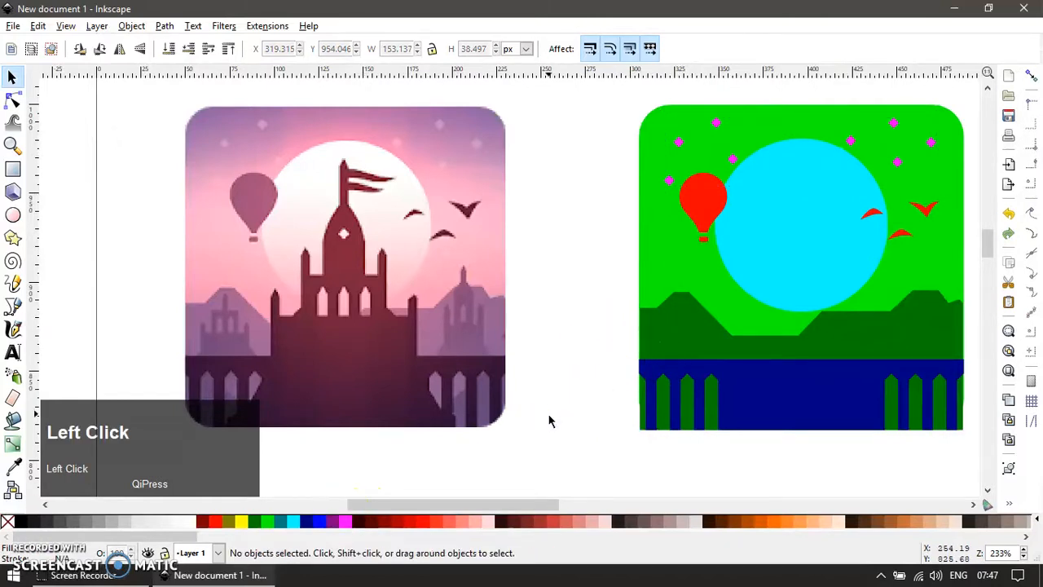
left_click(555, 400)
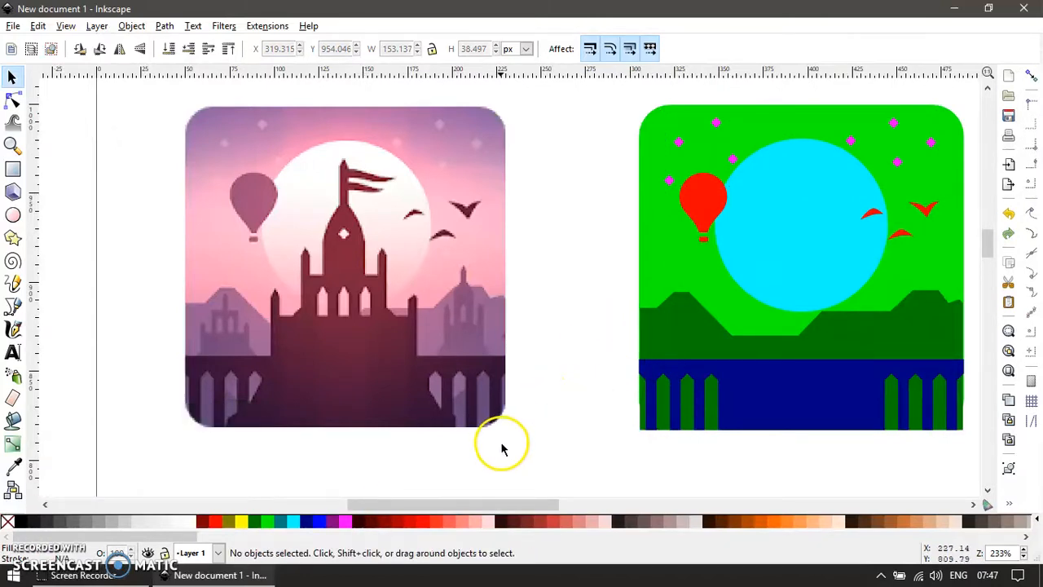
- Trace the castle's sloped base with the Pen tool as a closed outline about 133 by 52 px
left_click_drag(489, 475, 619, 405)
left_click(361, 305)
key("z")
left_click_drag(312, 193, 575, 402)
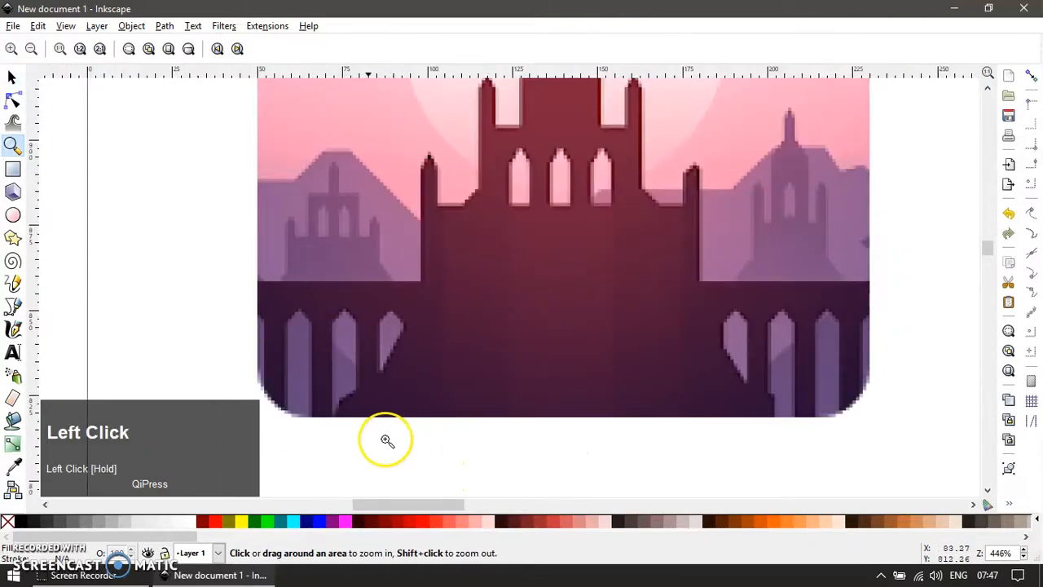
key("b")
left_click(330, 435)
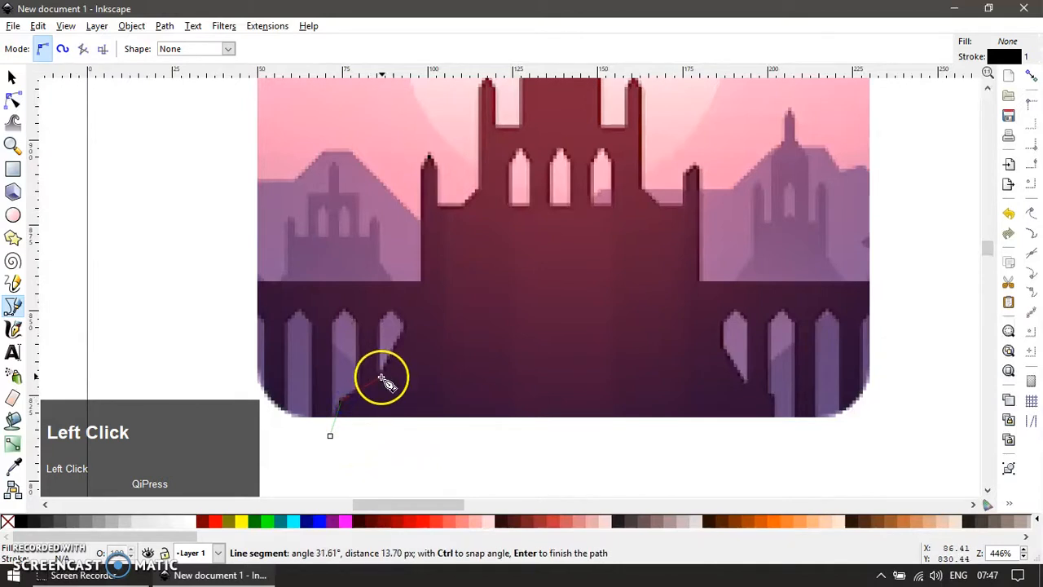
left_click(429, 278)
left_click(624, 272)
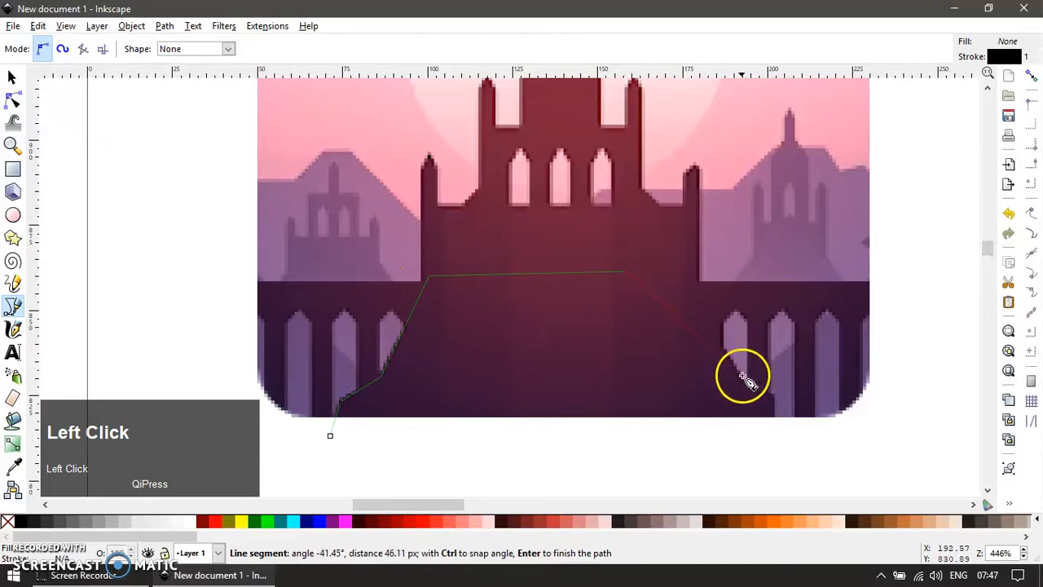
left_click(675, 275)
left_click(749, 394)
left_click(778, 417)
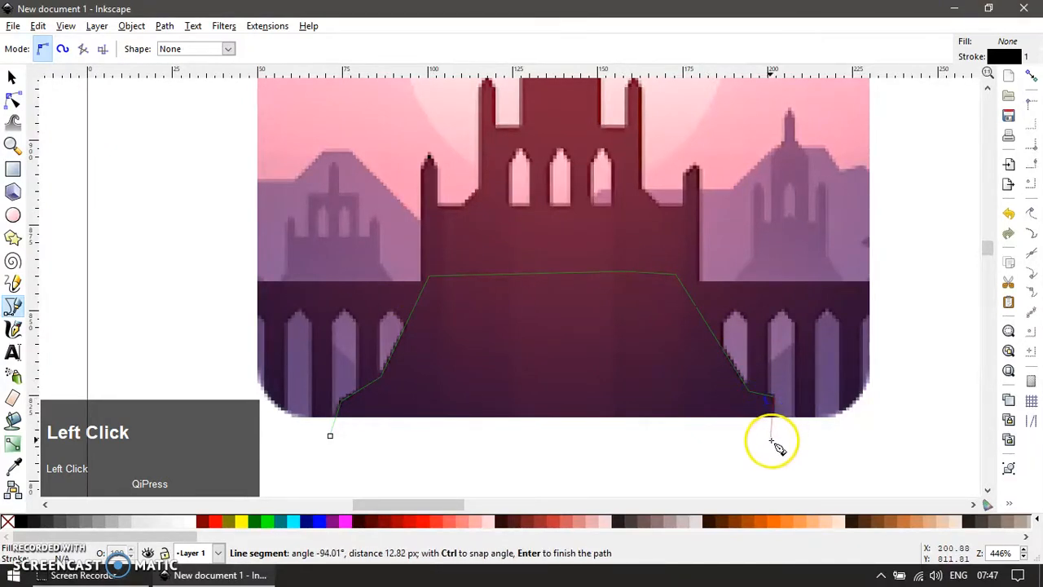
left_click(773, 443)
left_click(329, 437)
left_click(330, 438)
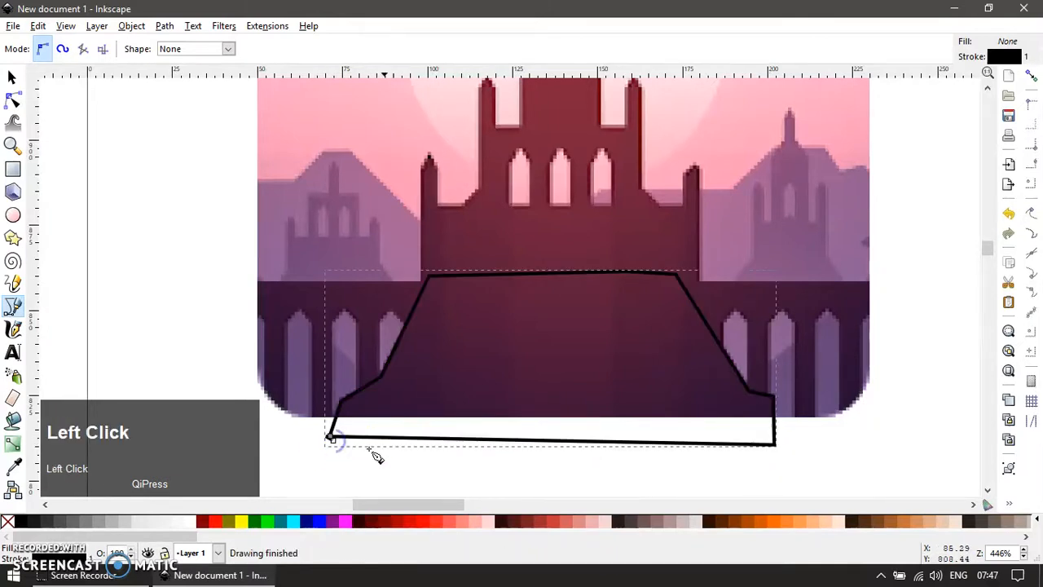
- Fill the traced castle base yellow, remove its stroke and set its opacity to 50%
key("F1")
left_click(241, 522)
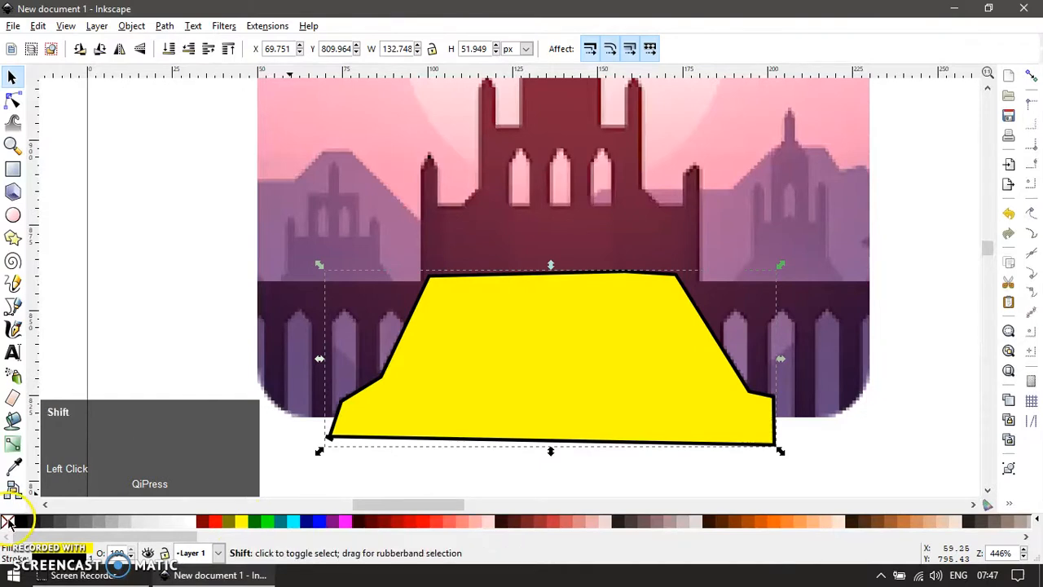
left_click(7, 522, "shift")
type("5")
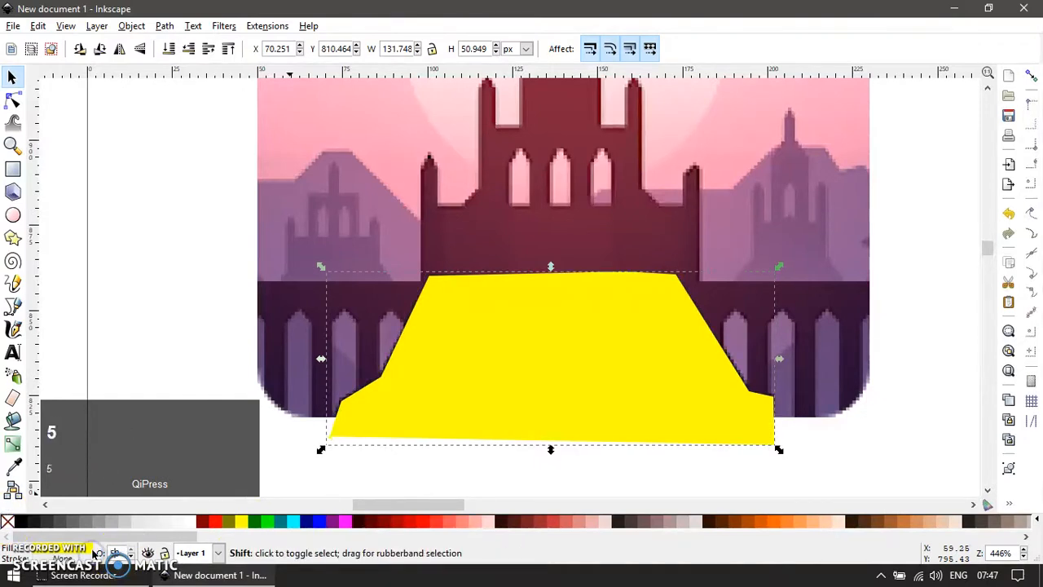
type("0")
key("Return")
- Draw a square on the castle's left outer tower and turn it into a diamond about 10.7 by 14.7 px matching the tip
scroll(412, 320, "down", 2, "ctrl")
left_click_drag(513, 264, 485, 383, "shift")
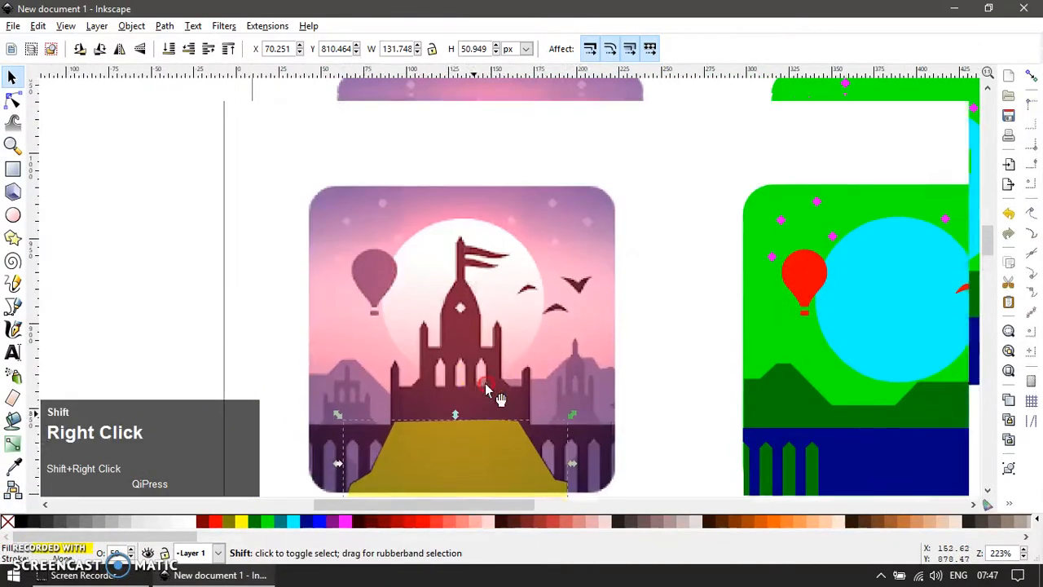
key("z")
left_click_drag(361, 263, 600, 473)
key("F1")
scroll(344, 331, "up", 1, "ctrl")
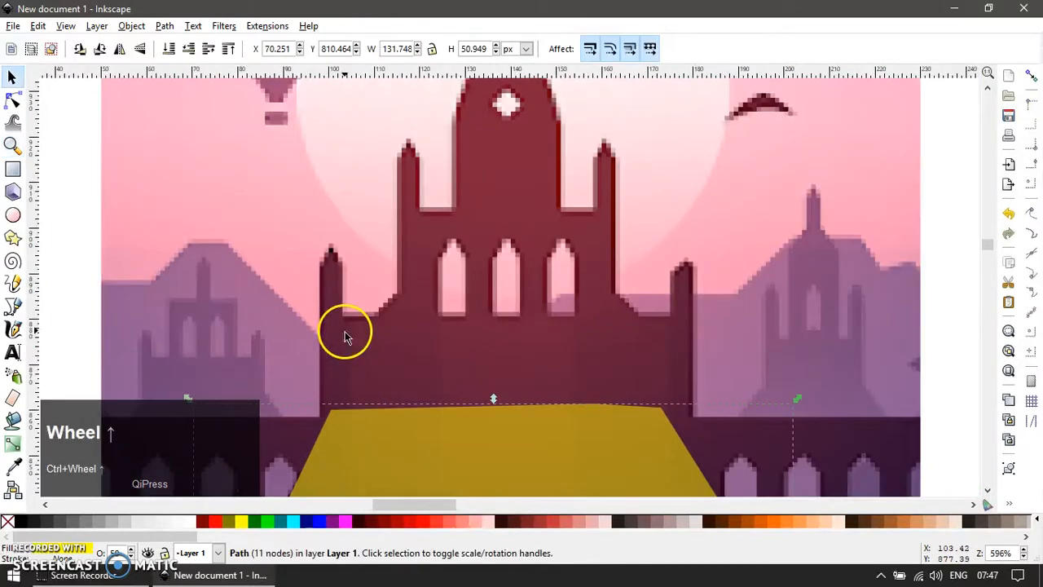
key("r")
mouse_move(298, 255)
left_mouse_down("ctrl")
mouse_move(342, 294)
mouse_move(339, 274)
mouse_move(331, 320)
left_mouse_up("ctrl")
key("F1")
scroll(342, 298, "up", 1, "ctrl")
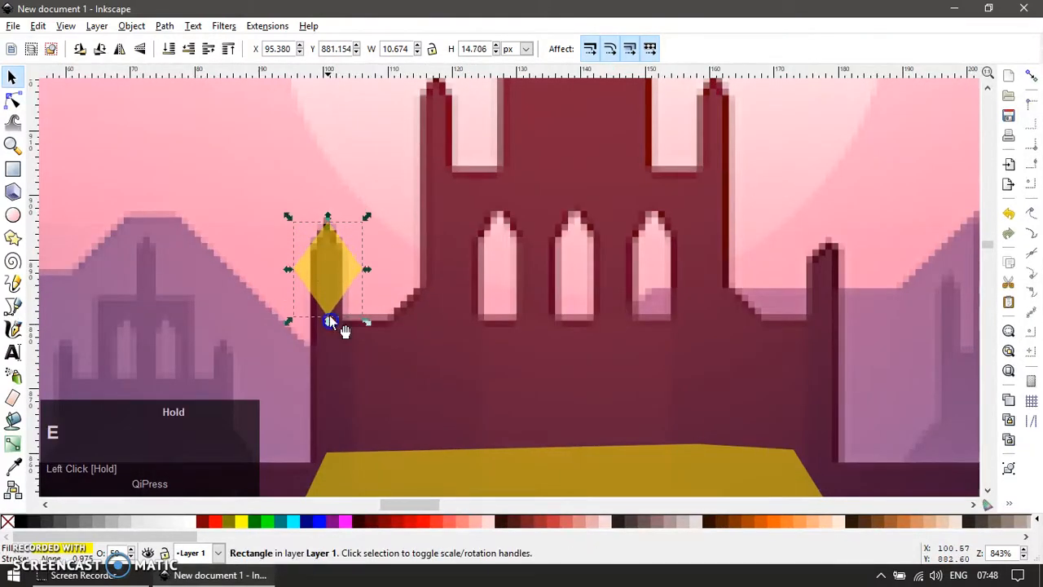
- Intersect the diamond with a horizontally centred rectangle about 5.1 by 24.6 px to form the outer tower's pointed shape
key("r")
left_click_drag(313, 204, 343, 361)
key("F1")
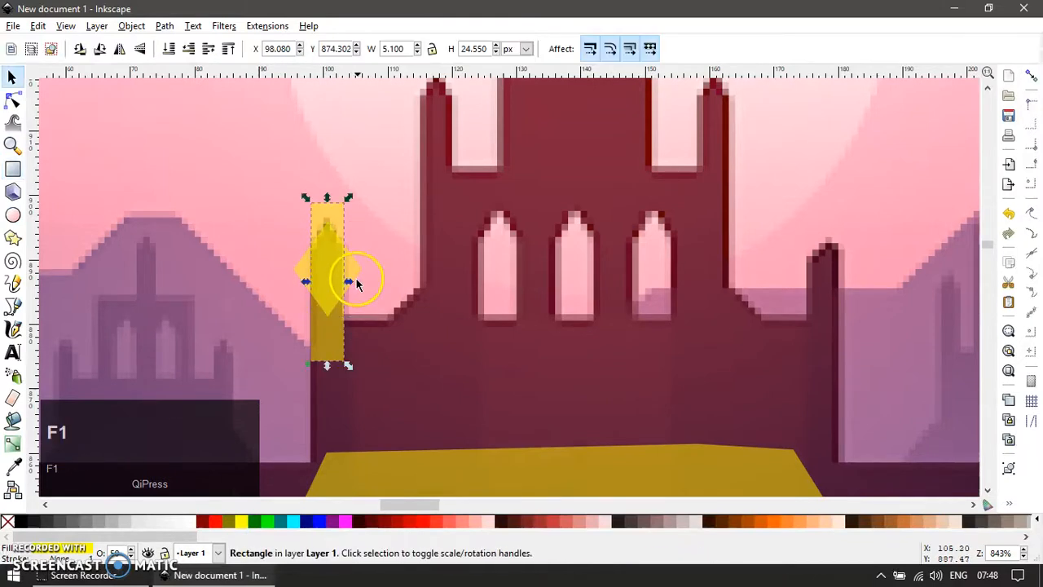
left_click(350, 281, "shift")
key("ctrl+shift+a")
left_click(884, 144)
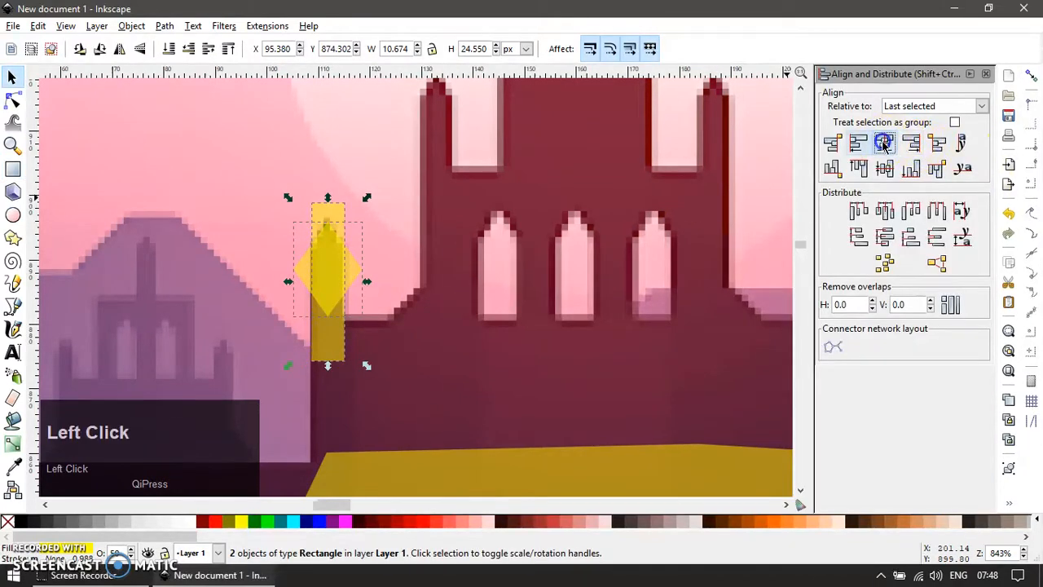
key("F12")
key("ctrl+plus")
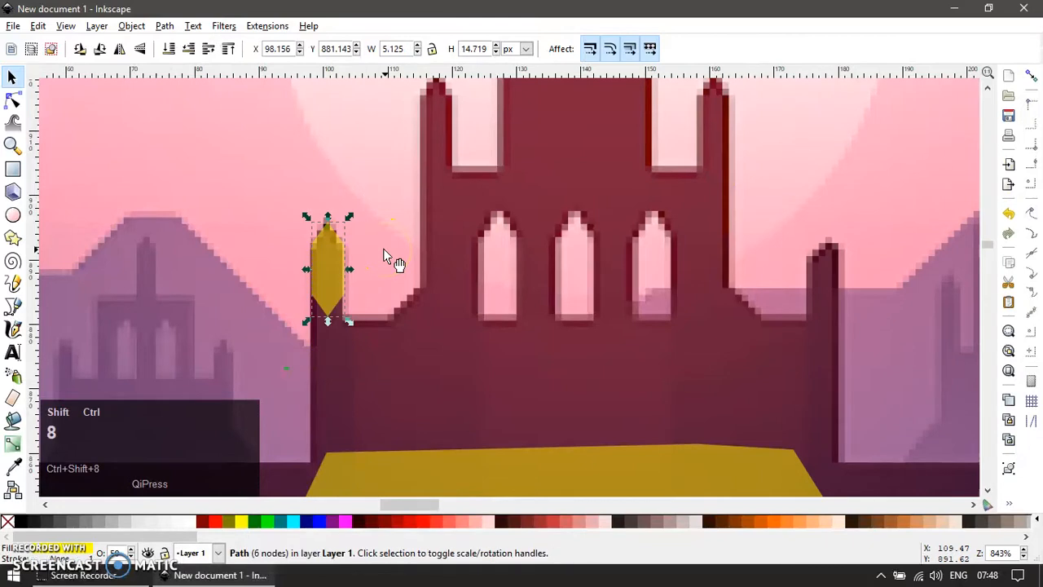
- Lengthen the pointed tower shape by moving its three lower nodes down 40 px
key("F2")
left_click_drag(279, 277, 395, 376)
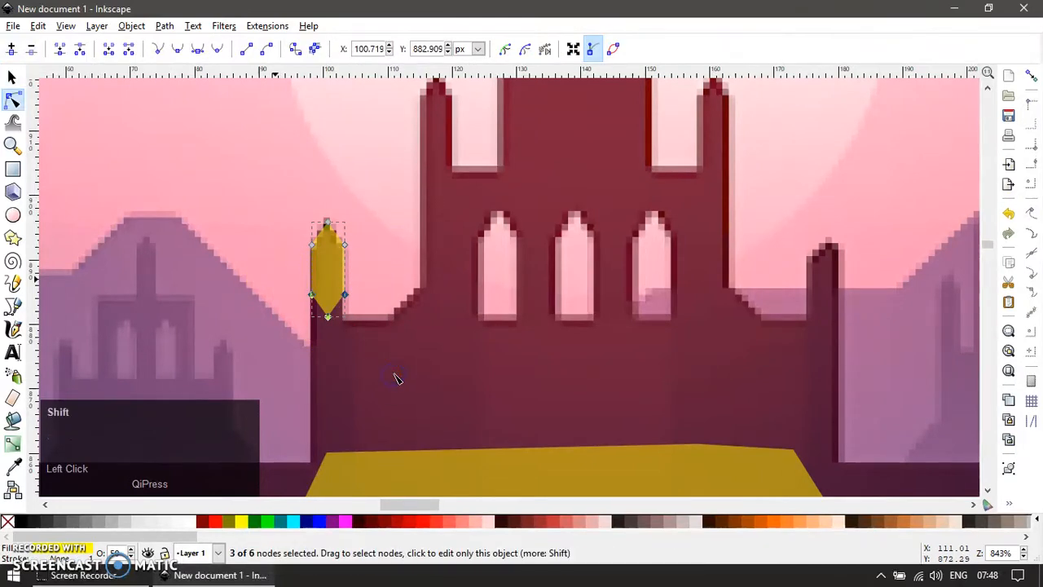
key("shift+Down")
key("shift+Down")
scroll(611, 349, "down", 2, "ctrl")
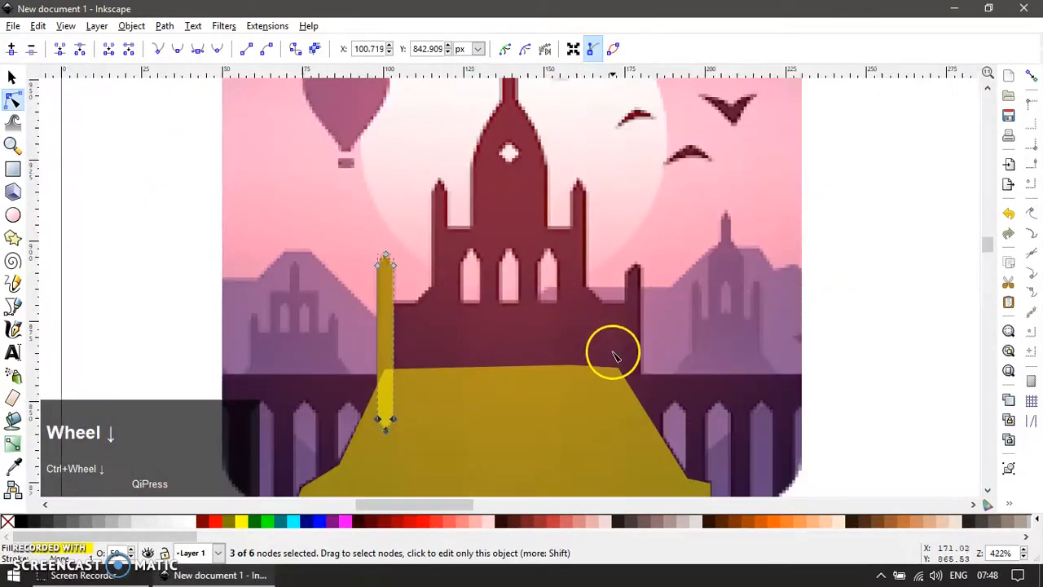
- Place a copy of the long tower shape over the castle's right outer tower
scroll(626, 373, "up", 1, "ctrl")
key("F1")
left_click_drag(271, 267, 649, 203)
- Slant the right tower's top by raising its right node and deleting the tip node, and narrow the tower to about 4.3 px
key("F2")
scroll(656, 227, "up", 2, "ctrl")
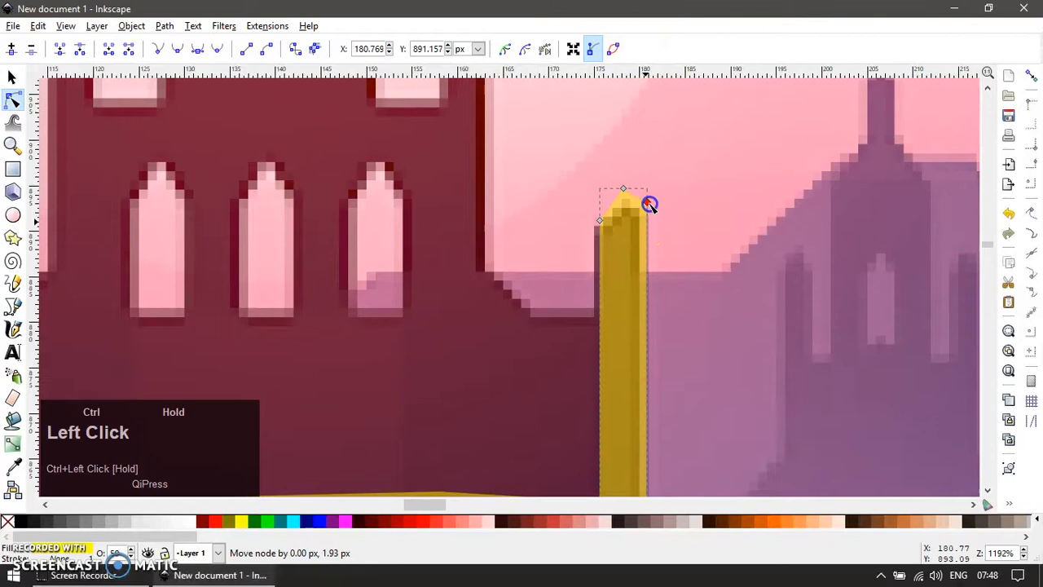
key("ctrl+Delete")
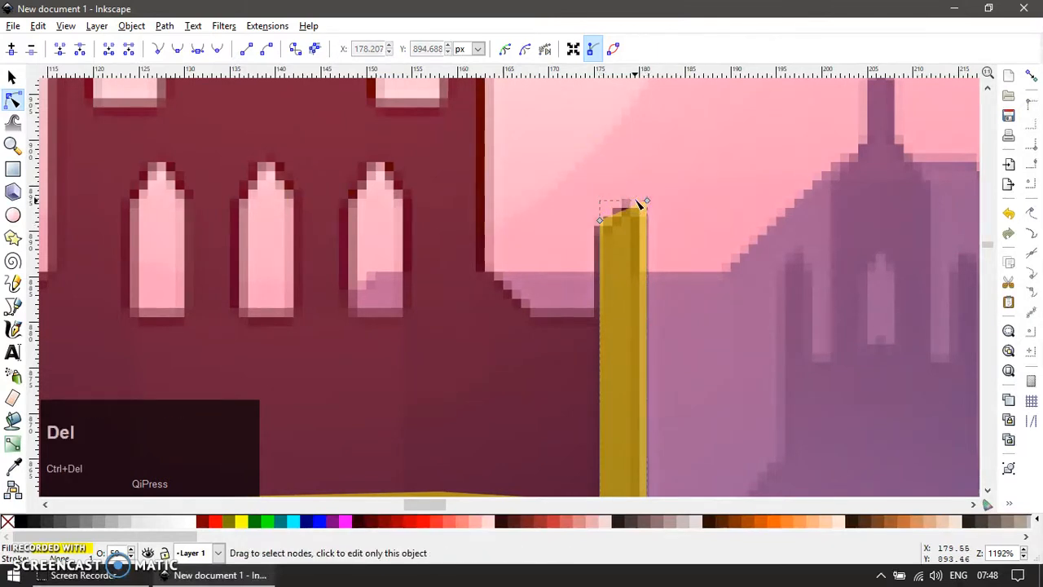
scroll(637, 205, "down", 2, "ctrl")
key("F1")
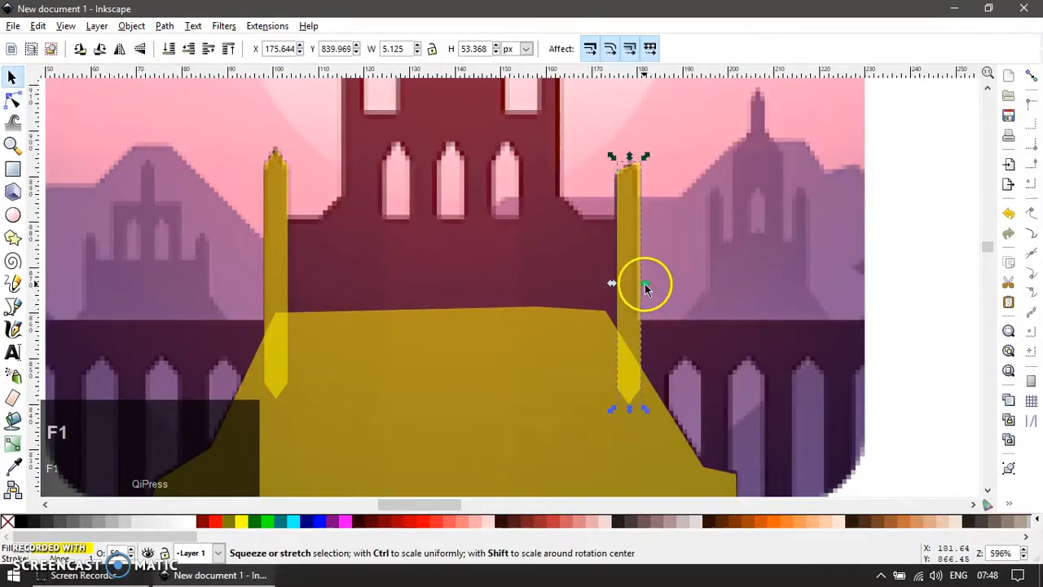
left_click(641, 281)
scroll(590, 313, "down", 1, "ctrl")
scroll(590, 314, "up", 1, "ctrl")
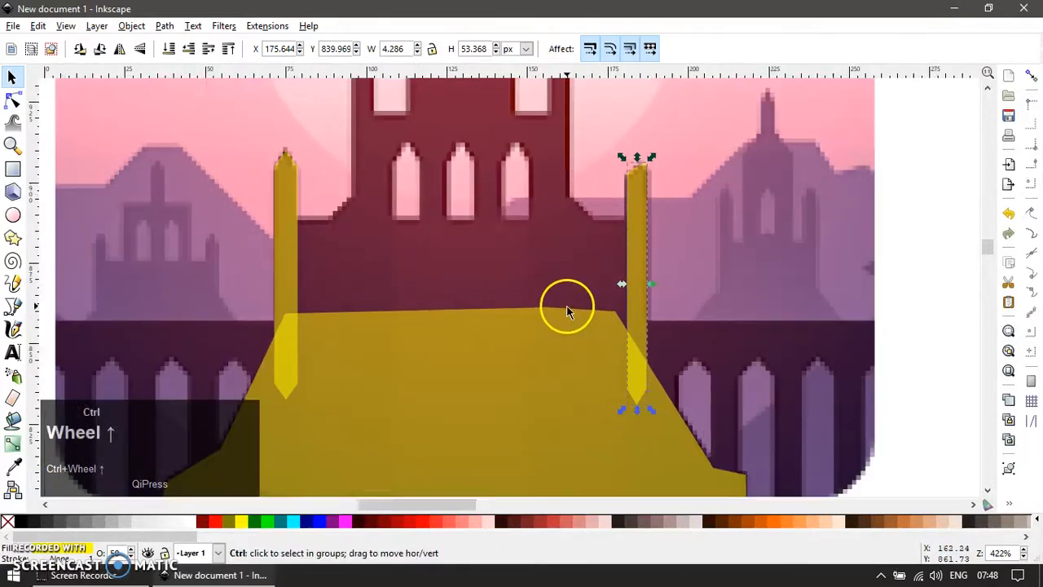
- Draw a rectangle spanning the two outer towers for the castle's lower wall and adjust its top edge to the reference
key("e")
key("r")
left_click(292, 221)
left_click_drag(292, 222, 637, 397)
key("s")
left_click_drag(564, 268, 562, 261)
- Duplicate the left outer tower shape and place copies over the castle's two inner towers
scroll(562, 277, "down", 3, "ctrl")
right_click(537, 283, "shift")
key("z")
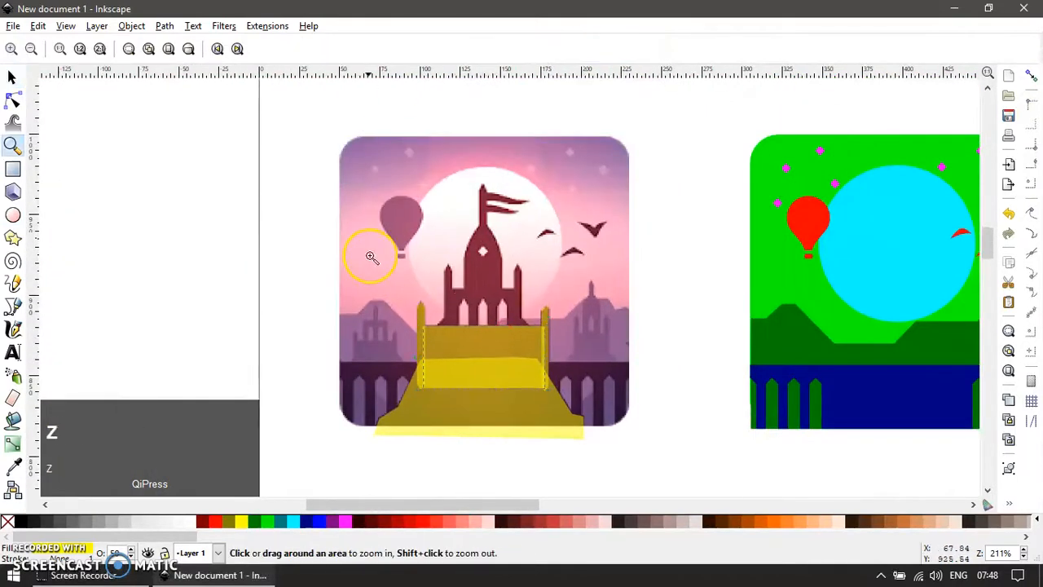
left_click_drag(372, 256, 598, 407)
key("F1")
left_click(360, 251)
key("ctrl+d")
left_click_drag(360, 251, 431, 165)
right_click(467, 205, "shift")
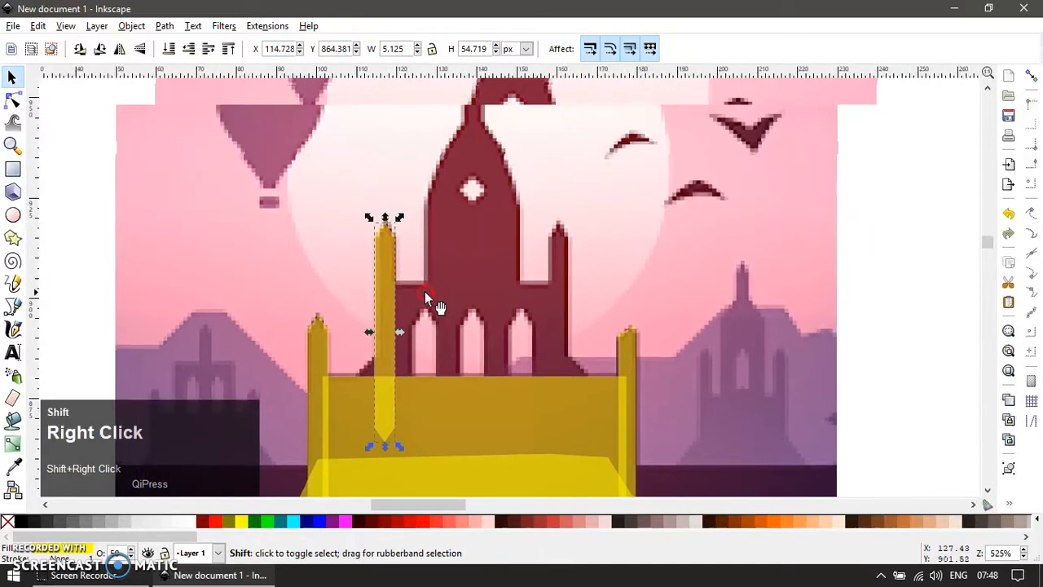
scroll(389, 363, "up", 1, "ctrl")
left_click_drag(366, 481, 368, 501)
key("ctrl+d")
- Fill another tower copy green and fit it over the leftmost castle window at about 5.9 by 62.8 px
left_click_drag(389, 256, 423, 356)
key("ctrl+d")
left_click(270, 521)
scroll(469, 338, "down", 2, "ctrl")
left_click_drag(462, 449, 499, 495)
scroll(470, 318, "up", 2, "ctrl")
left_click(470, 326)
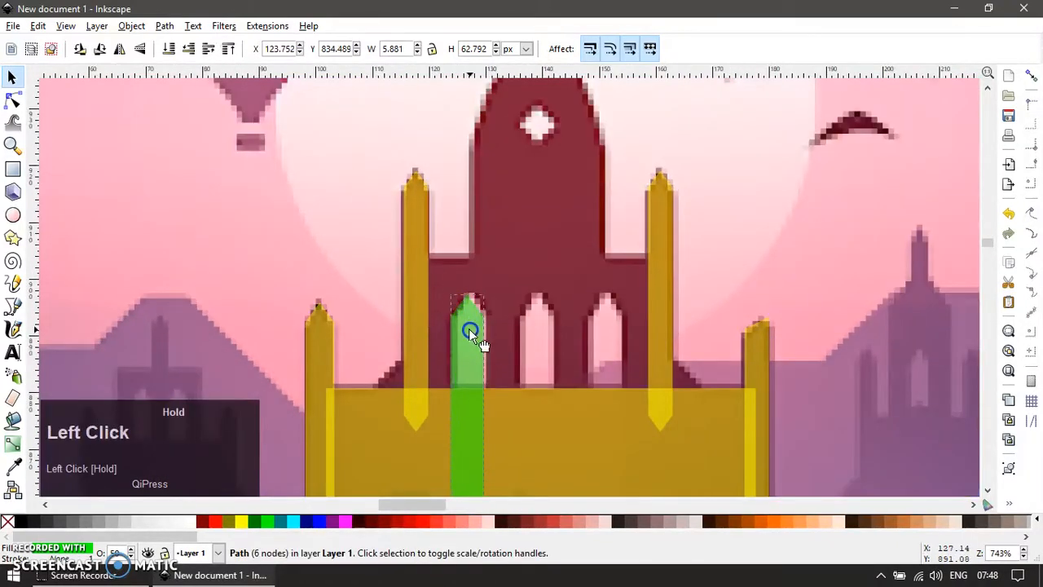
- Cut off the green window shape's lower part by subtracting a rectangle about 41 by 39 px
key("r")
key("ctrl")
scroll(450, 383, "down", 3, "ctrl")
left_click_drag(429, 482, 513, 401)
key("F1")
left_click(455, 371, "shift")
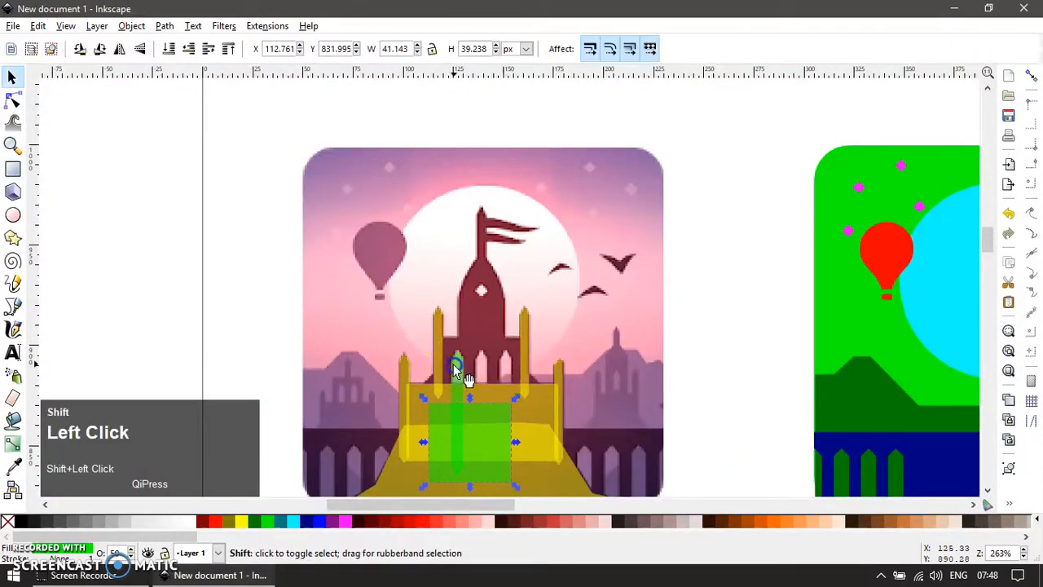
key("ctrl+shift+minus")
scroll(456, 373, "up", 2, "ctrl")
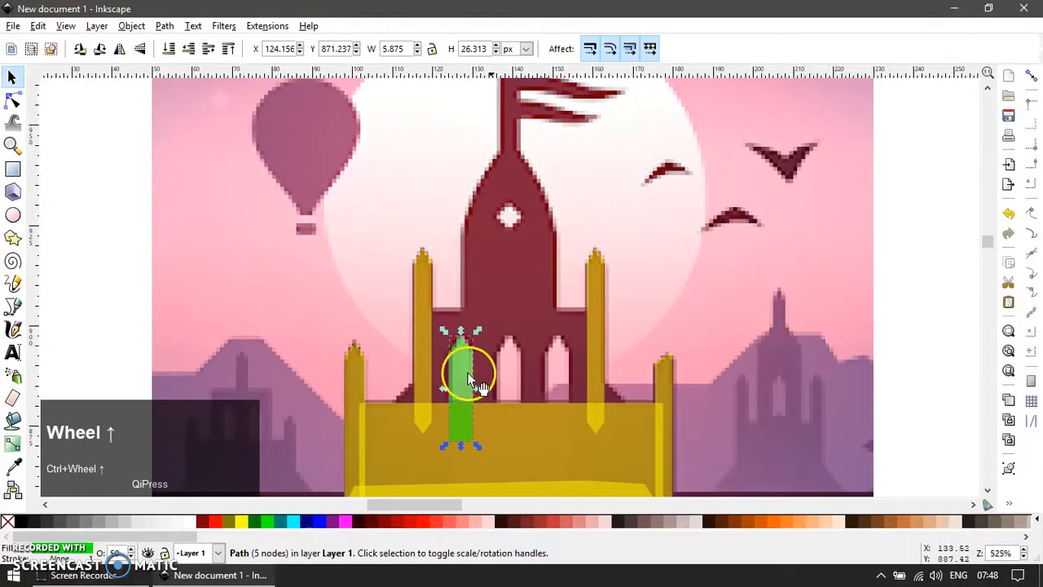
- Copy the green window twice and space the three windows with equal horizontal gaps between the two inner towers
left_click_drag(486, 376, 536, 384)
key("ctrl+d")
left_click(592, 344, "shift")
left_click(517, 349, "shift")
left_click(463, 363, "shift")
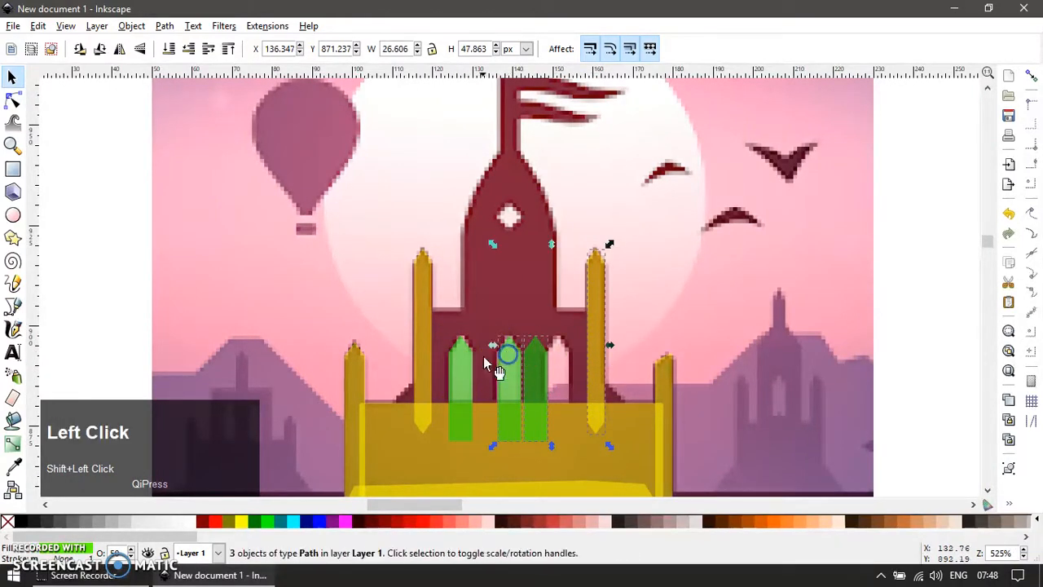
left_click(425, 373, "shift")
key("ctrl+shift+a")
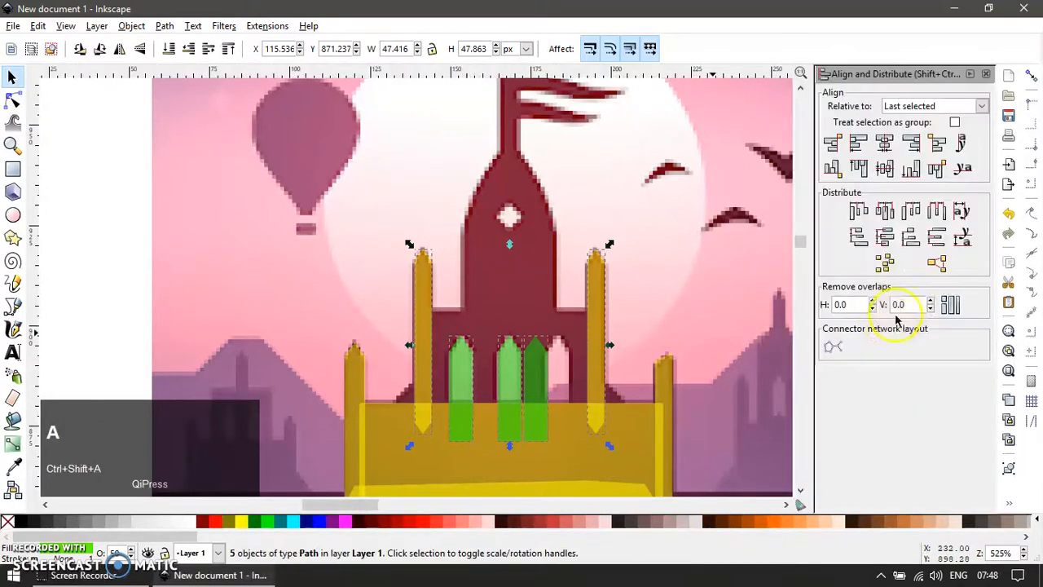
left_click(938, 211)
key("Escape")
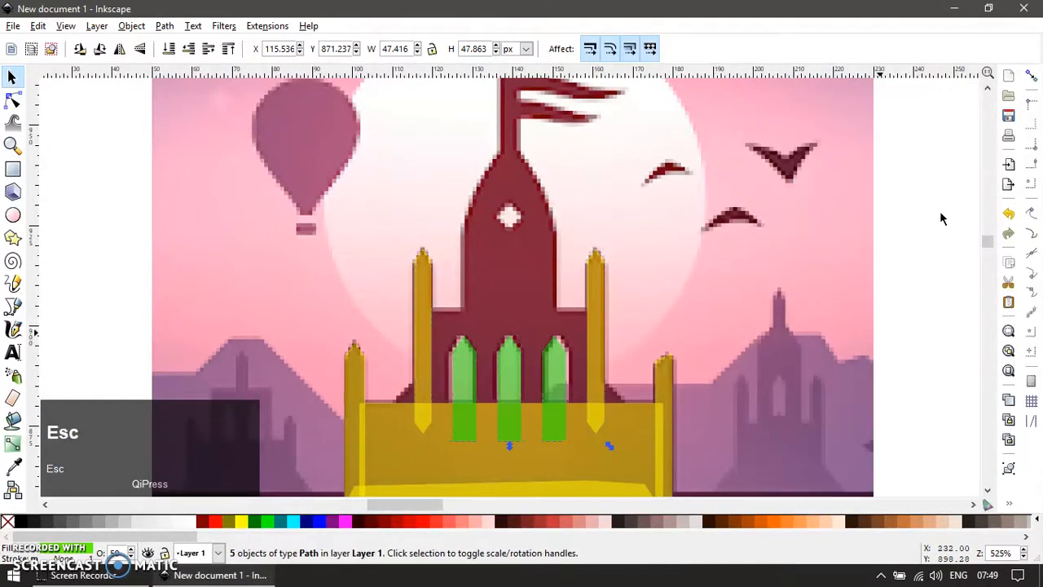
- Stretch the three green windows together to about 30.3 px wide to match the reference windows
scroll(617, 394, "up", 2)
left_click(491, 356)
left_click(398, 355, "shift")
left_click_drag(520, 381, 533, 386)
scroll(639, 346, "down", 2)
key("Escape")
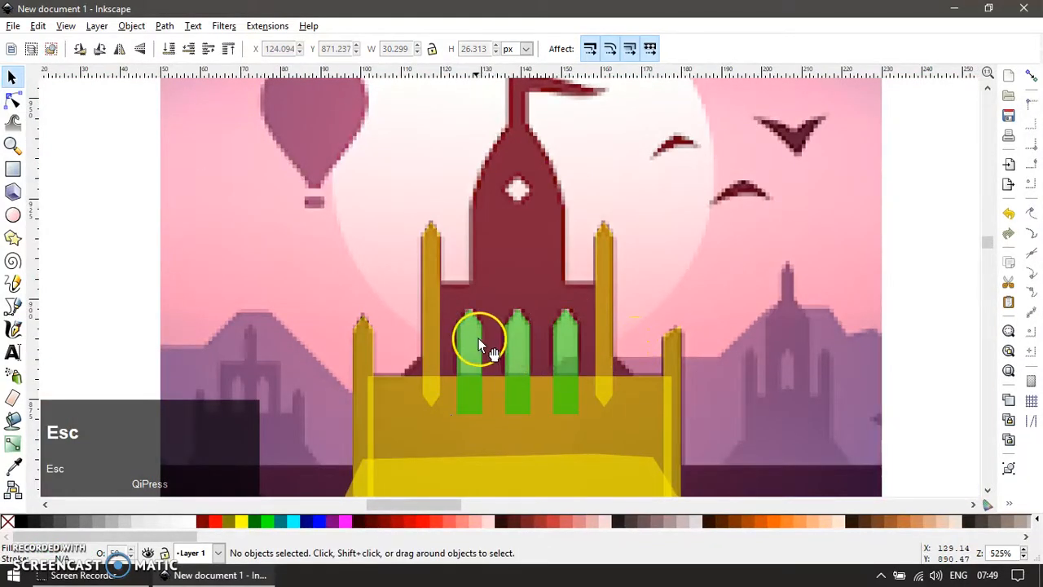
- Draw a rectangle about 43 by 31 px between the inner towers and apply the yellow tower's style to it
key("r")
left_click_drag(430, 282, 603, 410)
key("F1")
left_click(606, 271)
key("ctrl+c")
left_click(565, 285)
key("ctrl+shift+v")
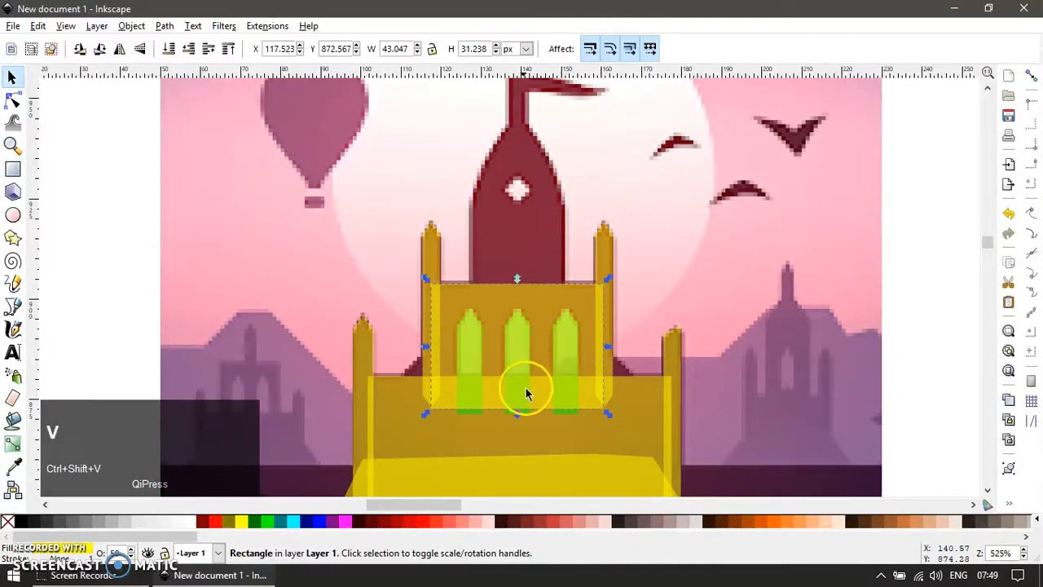
- Bring the three green window shapes to the front, above the yellow wall
scroll(518, 409, "up", 2)
left_click(530, 411)
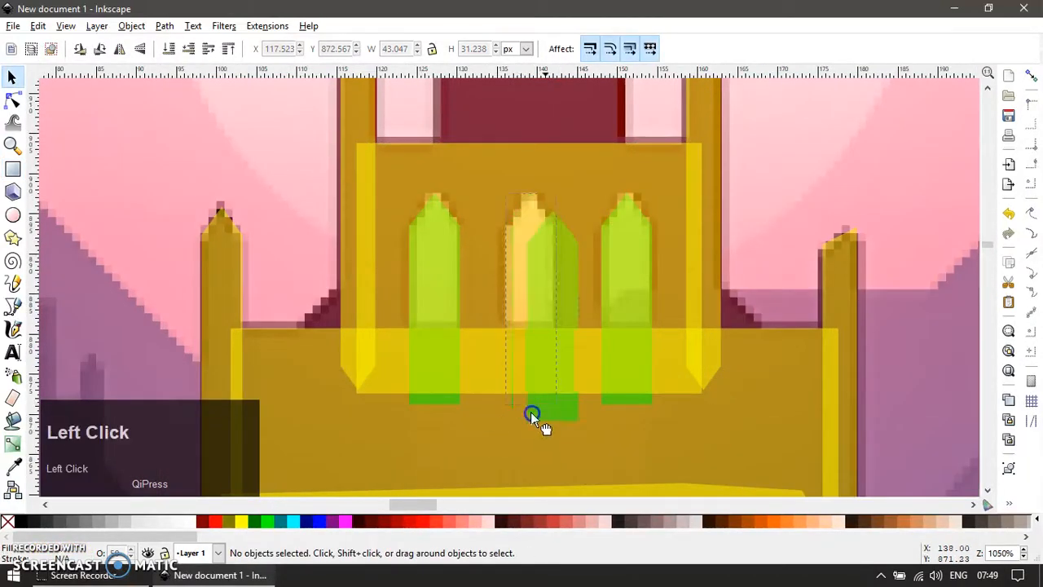
key("ctrl+z")
key("Home")
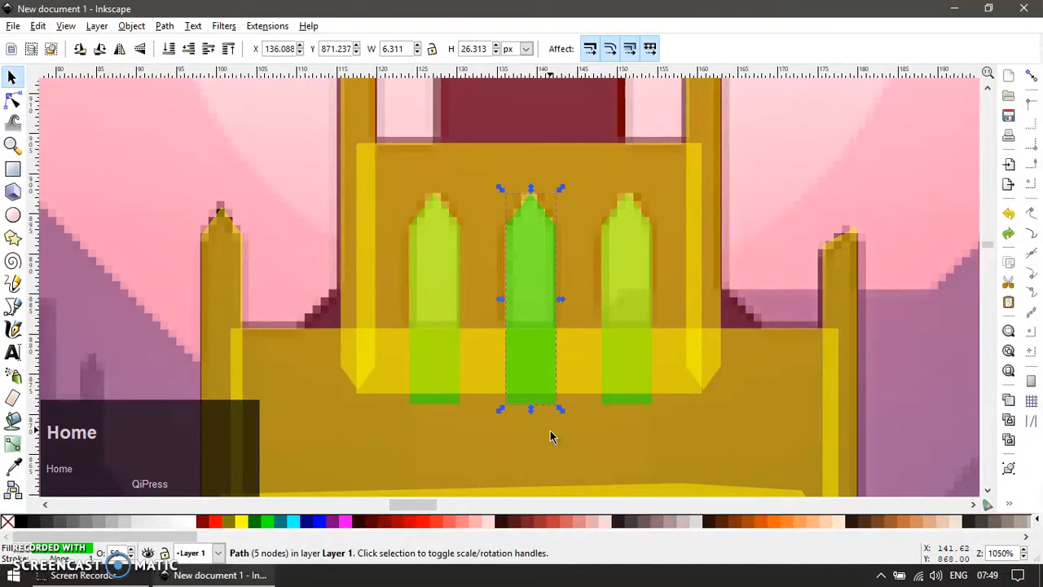
left_click(604, 399, "shift")
left_click(438, 405, "shift")
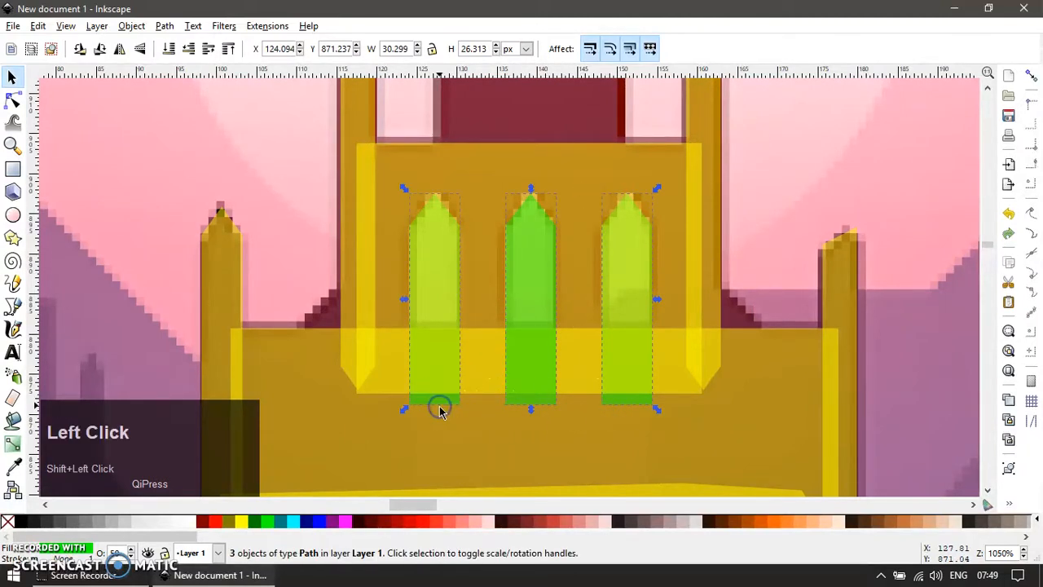
key("Home")
scroll(466, 407, "down", 3)
key("Escape")
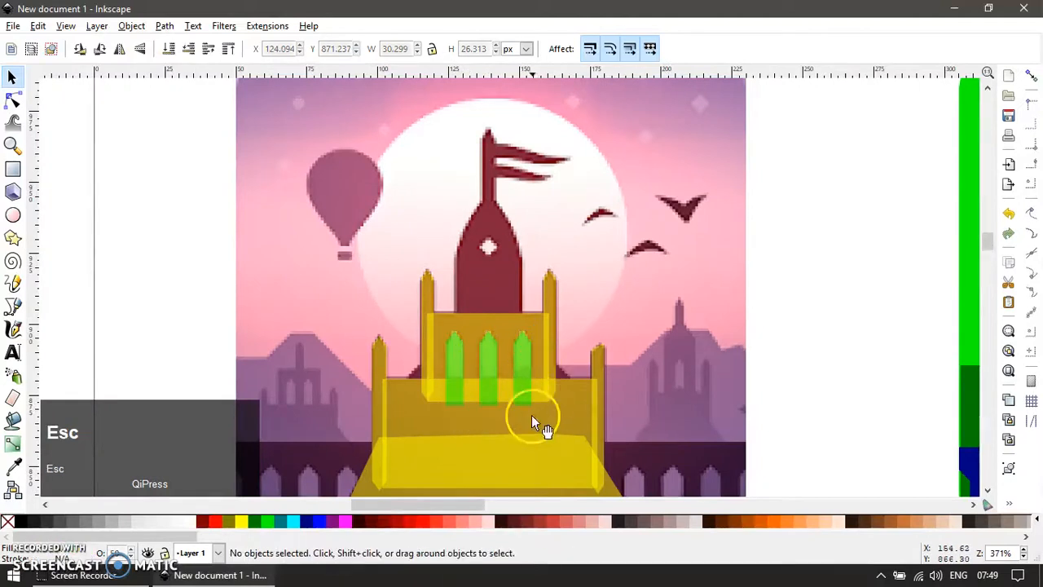
- Enlarge a copy of the green window shape to about 22.6 by 94.2 px and place it over the castle's central tower
left_click_drag(531, 415, 492, 484)
left_click(455, 431, "ctrl")
left_click_drag(451, 444, 534, 452)
left_click_drag(461, 270, 463, 347)
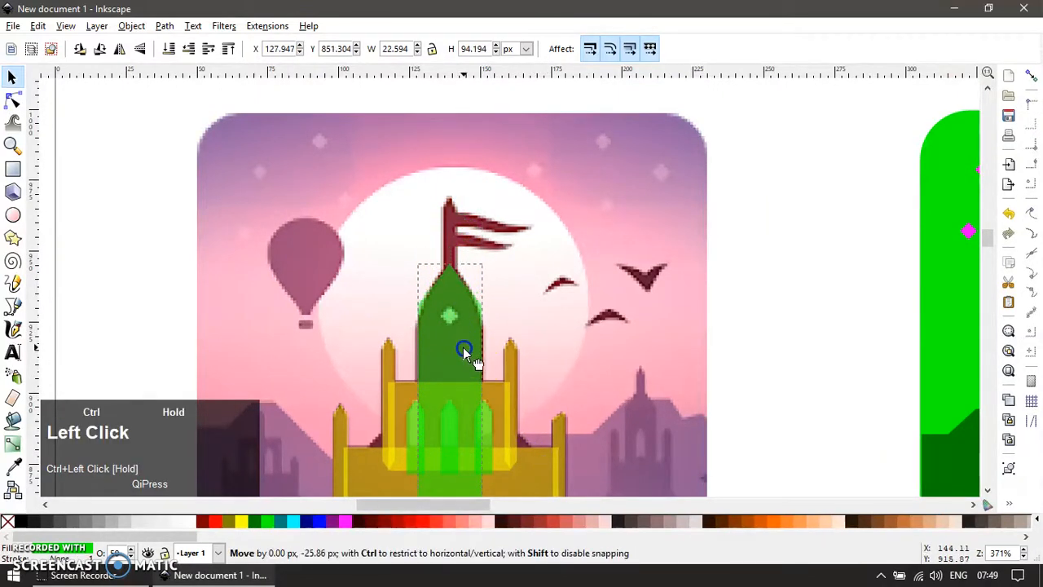
- Turn on snapping and cut away the right half of the green central tower with a rectangle snapped to its middle
scroll(503, 328, "down", 2)
key("z")
left_click(539, 425)
key("r")
left_click_drag(487, 138, 519, 188)
key("s")
key("ctrl+z")
left_click(1030, 75)
left_click_drag(587, 163, 585, 159)
left_click(462, 227, "shift")
key("ctrl+minus")
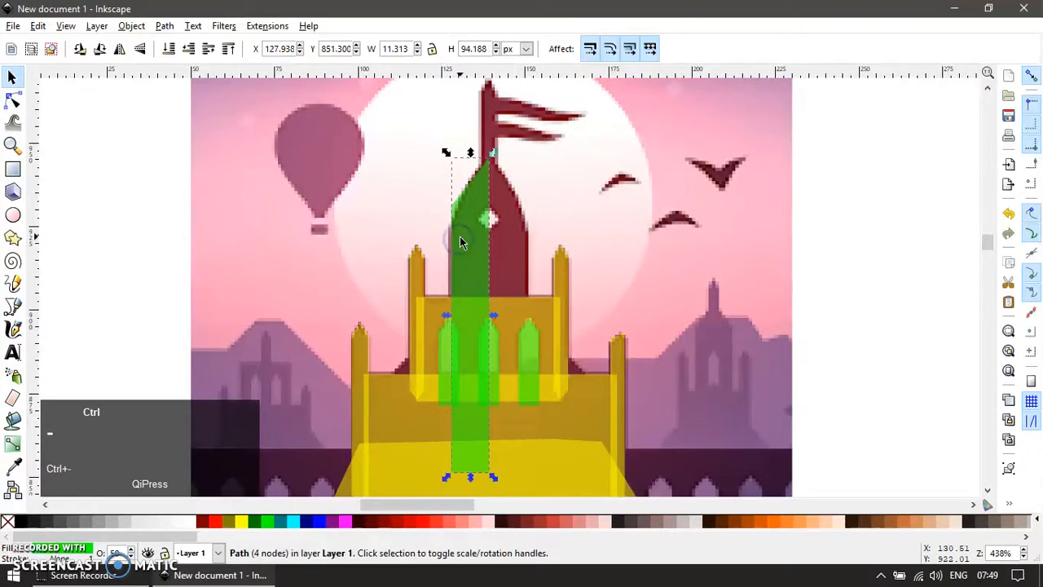
- Cut away the lower part of the green half tower with a rectangle, leaving it about 43.8 px tall, and turn snapping off
scroll(459, 235, "down", 1)
key("e")
key("r")
left_click_drag(430, 287, 525, 424)
key("F1")
scroll(461, 301, "up", 2)
left_click_drag(453, 316, 409, 293)
left_click(1030, 77)
left_click(473, 236, "shift")
key("ctrl+minus")
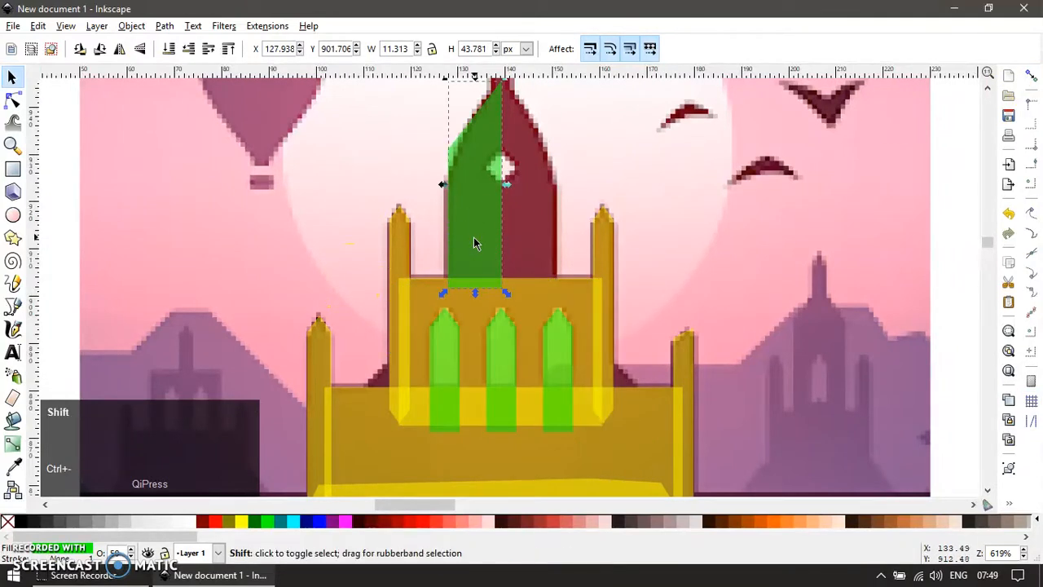
- Curve the green half tower's upper left edge to follow the pointed dome in the reference image
left_click_drag(474, 238, 440, 356)
key("F2")
left_click(386, 324, "ctrl+alt")
left_click_drag(378, 306, 387, 268)
key("Delete")
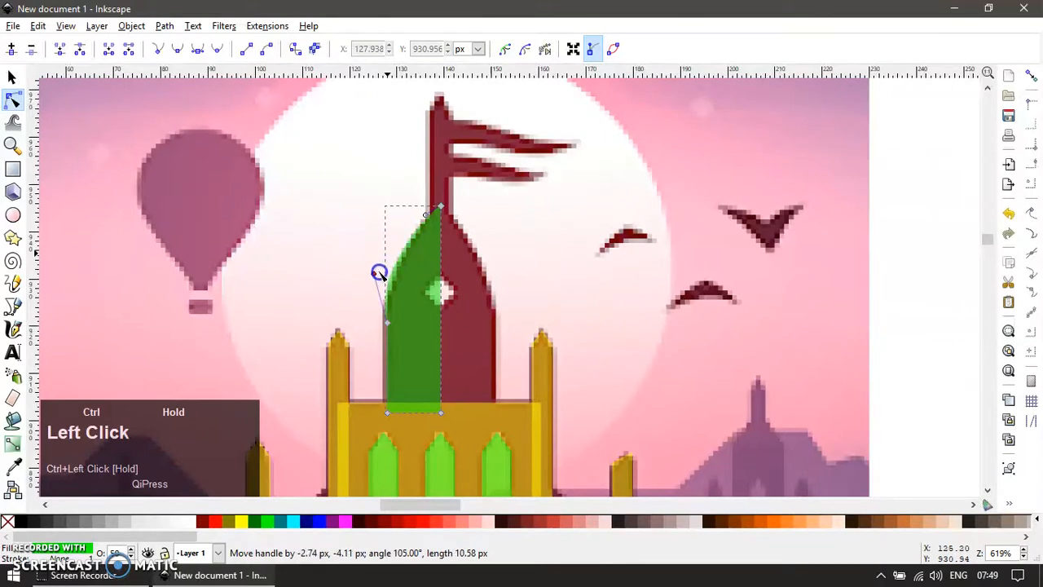
key("F1")
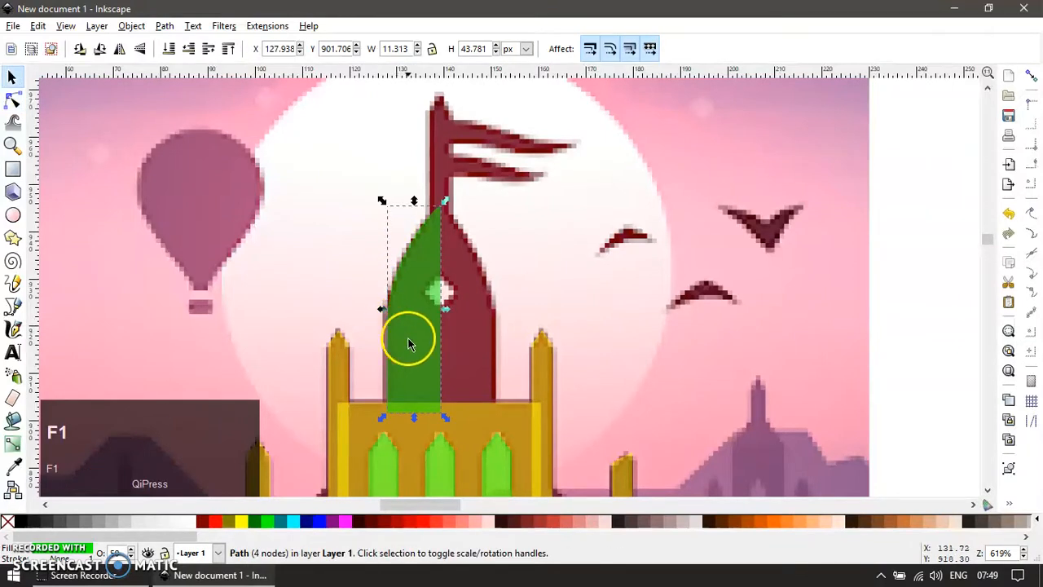
- Mirror a copy of the green half tower horizontally and align it against the original half's right edge
left_click(491, 410, "shift")
key("h")
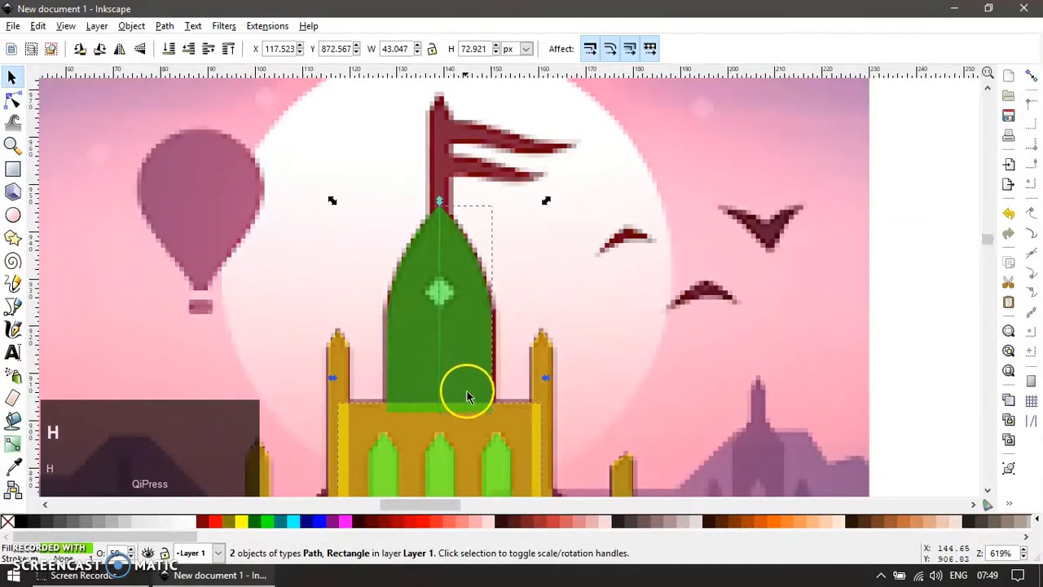
left_click(468, 356)
scroll(465, 297, "up", 2, "ctrl")
left_click(356, 318, "shift")
key("ctrl+shift+a")
left_click(939, 145)
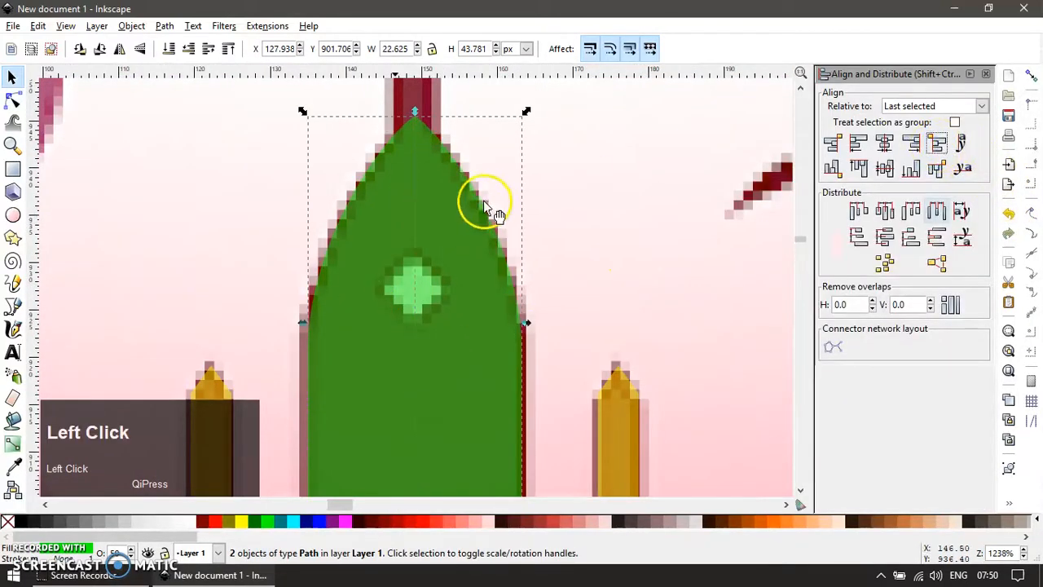
- Unite the two green tower halves into a single path
key("Escape")
left_click(356, 241)
left_click(364, 248, "shift")
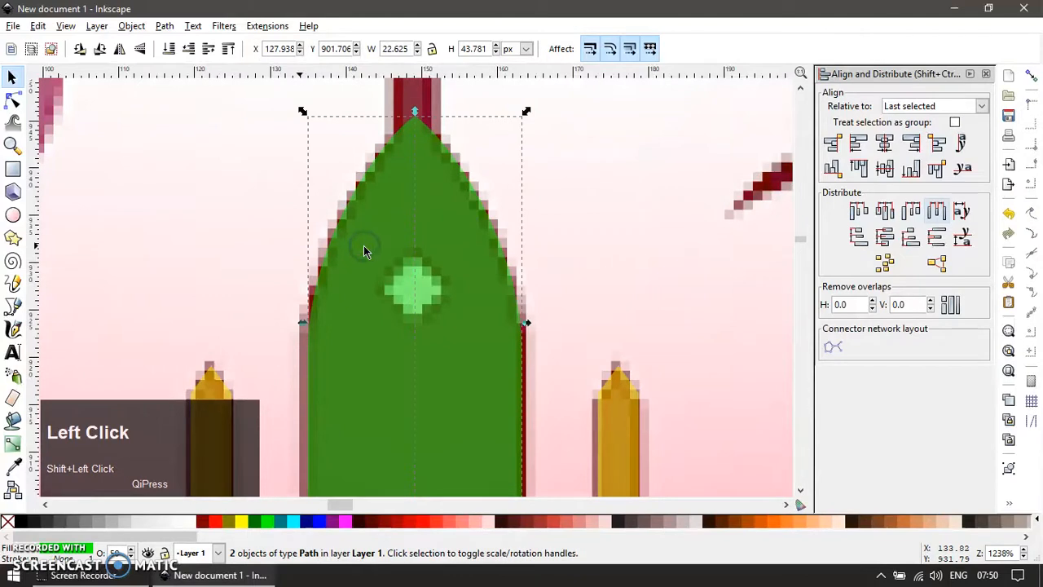
key("ctrl+plus")
- Center the green tower horizontally on the castle's middle window
scroll(458, 344, "down", 3, "ctrl")
right_click(450, 279)
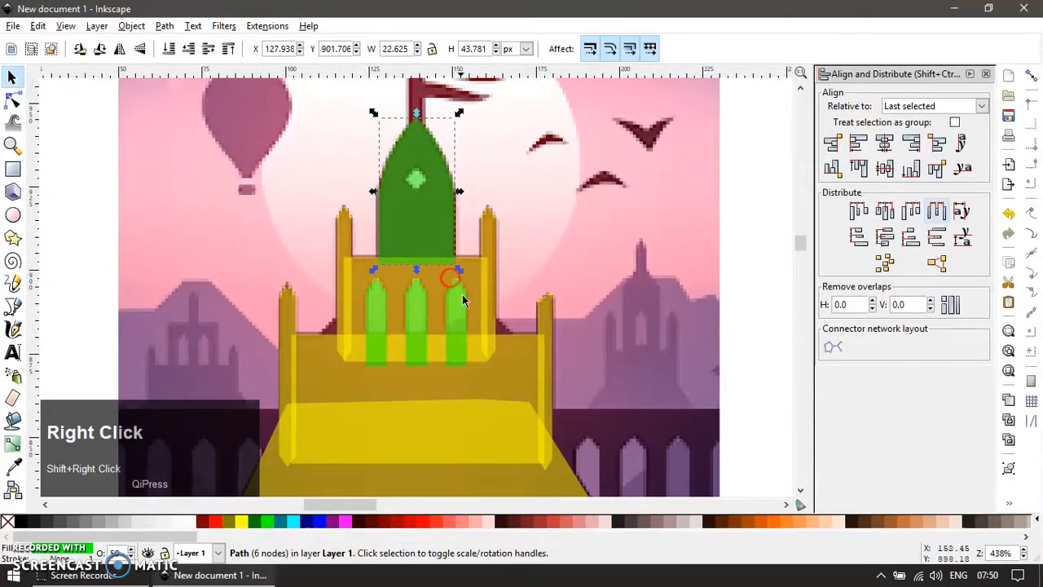
scroll(442, 310, "up", 1, "ctrl")
left_click(417, 314, "shift")
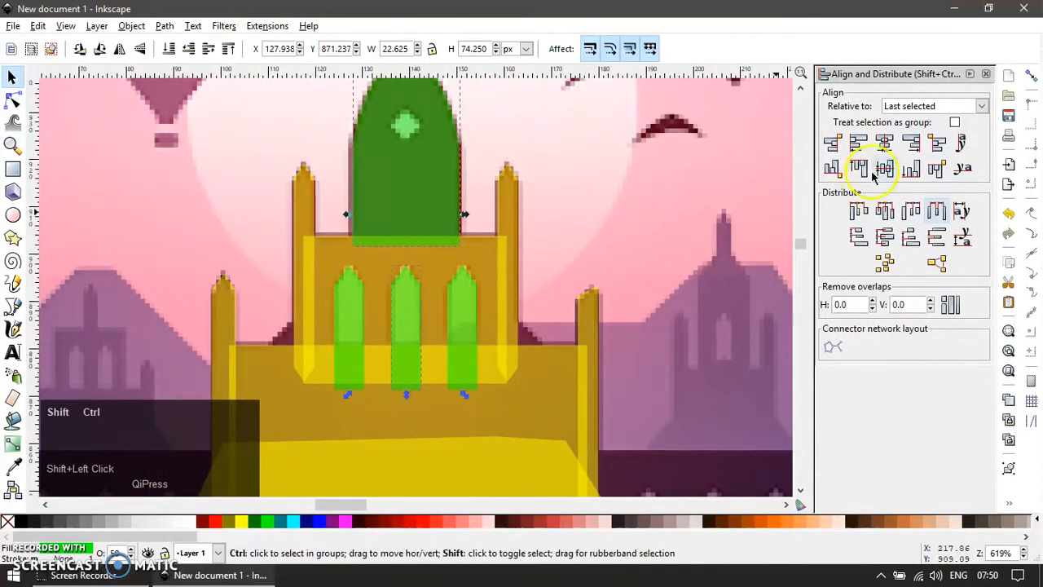
left_click(884, 145)
key("Escape")
scroll(698, 233, "down", 2, "ctrl")
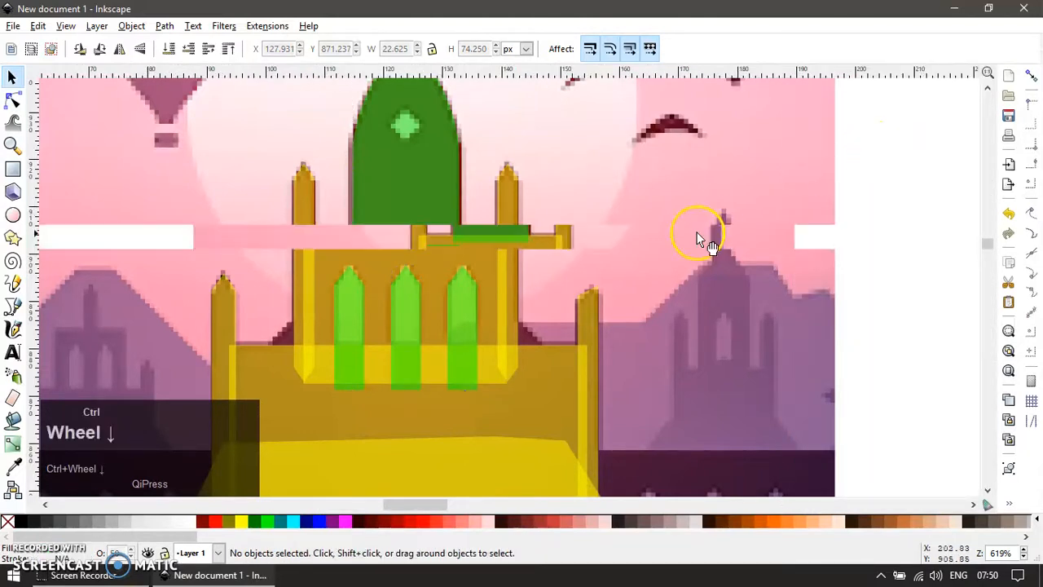
- Draw a small yellow square over the tower's diamond opening and rotate it 45 degrees, making it about 8 px across
right_click(566, 361, "shift")
scroll(461, 339, "up", 2, "ctrl")
scroll(457, 338, "up", 2, "ctrl")
key("e")
key("r")
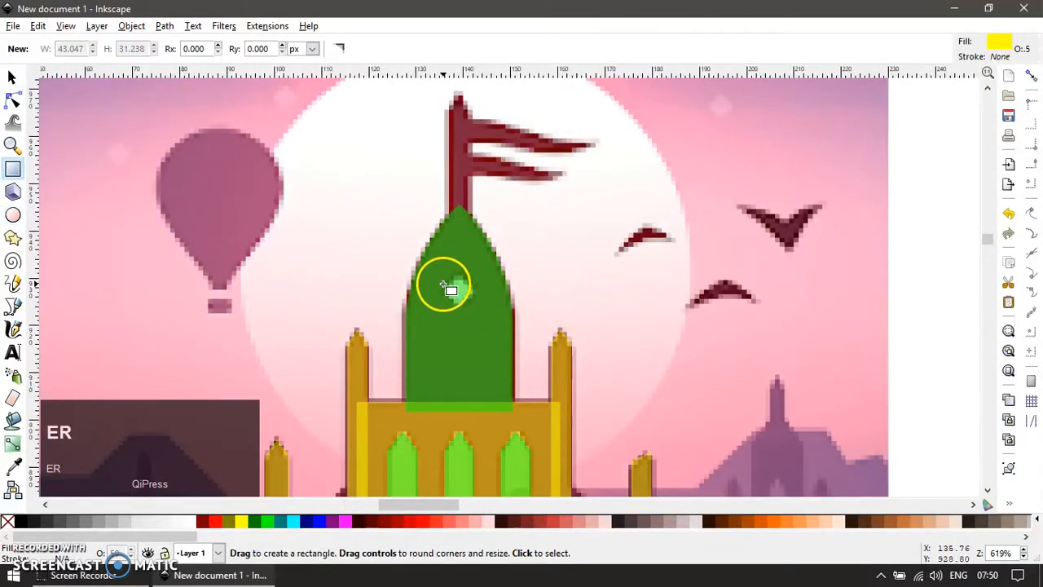
left_click(450, 286, "ctrl")
left_click_drag(470, 306, 461, 290)
key("space")
key("bracketright")
key("bracketright")
key("bracketright")
scroll(469, 303, "up", 2, "ctrl")
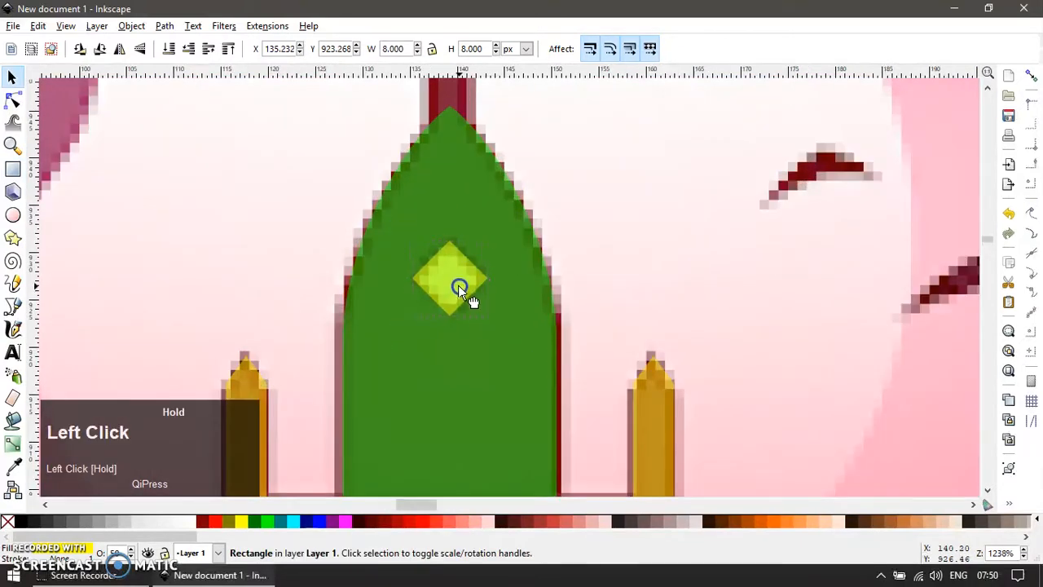
- Shrink the yellow diamond slightly to fit the opening and center it horizontally on the green tower
left_click(491, 320, "ctrl")
left_click(503, 353, "shift")
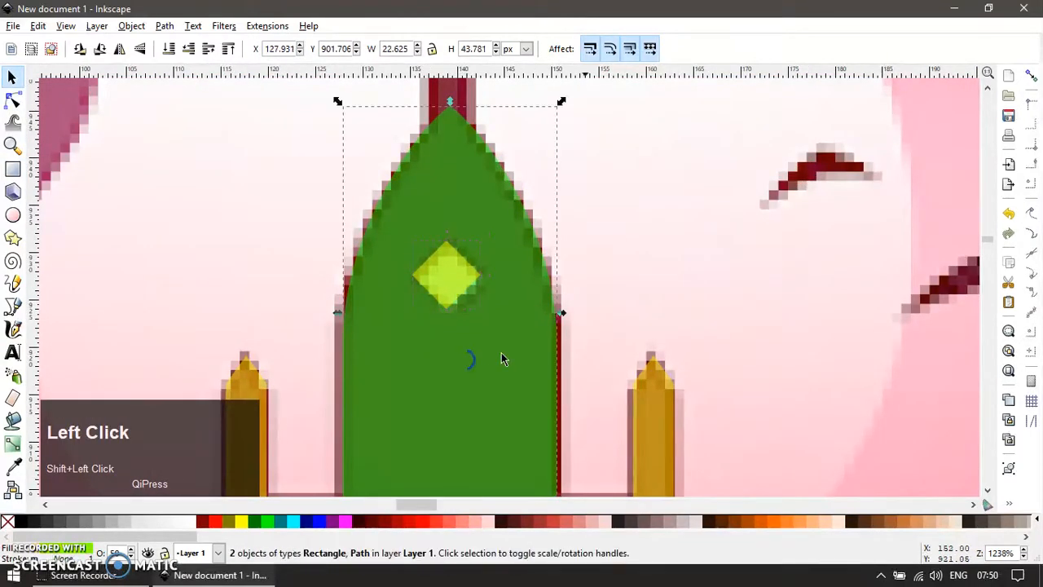
key("ctrl+shift+a")
left_click(884, 144)
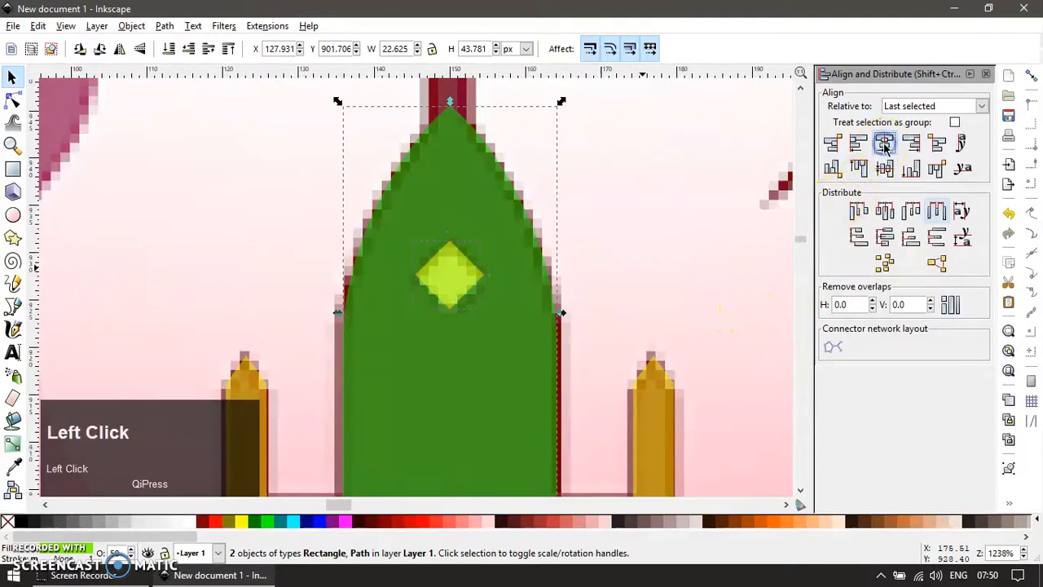
key("F12")
key("Escape")
- Place a copy of the green window shape, about 6.3 by 26.3 px, over the flagpole above the tower
scroll(600, 317, "down", 2, "ctrl")
left_click_drag(598, 415, 508, 236, "shift")
scroll(542, 392, "down", 2, "ctrl")
key("ctrl+z")
key("ctrl+d")
scroll(551, 261, "up", 2, "ctrl")
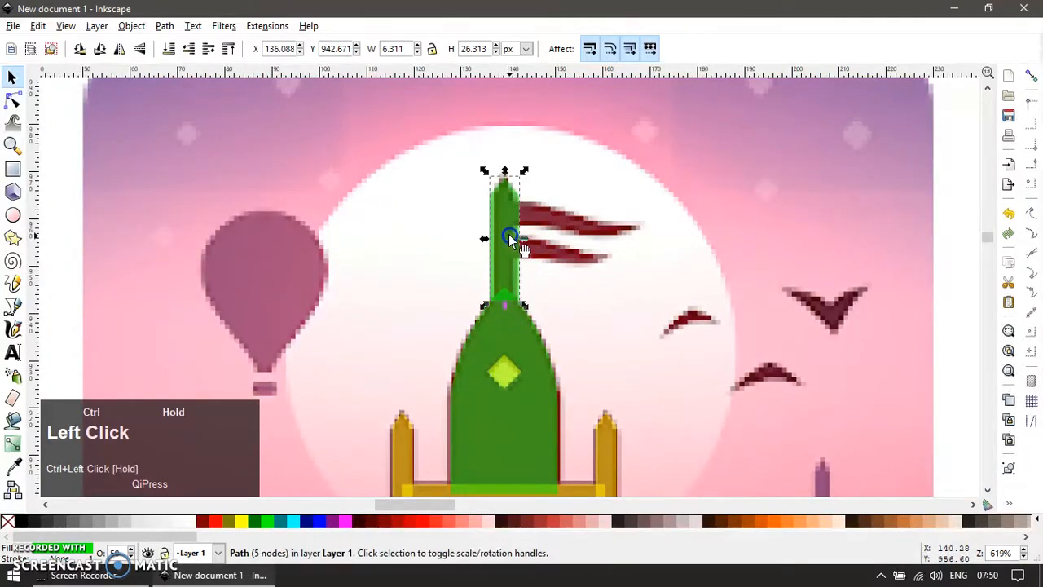
- Scale the flagpole shape down to about 4.0 by 16.9 px and move it straight up to the pole's tip
left_click_drag(529, 304, 522, 304, "shift")
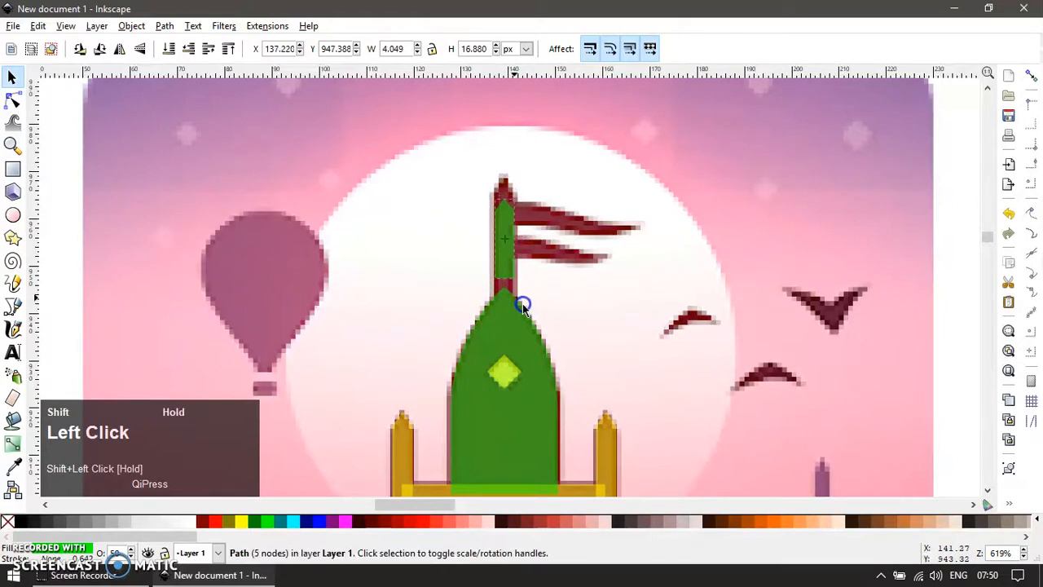
scroll(522, 304, "up", 1, "ctrl")
left_click_drag(506, 243, 512, 142, "ctrl")
key("ctrl+z")
left_click(509, 179, "ctrl")
- Lengthen the flagpole by moving its two bottom nodes down until they overlap the tower's tip
key("F2")
left_click(550, 241)
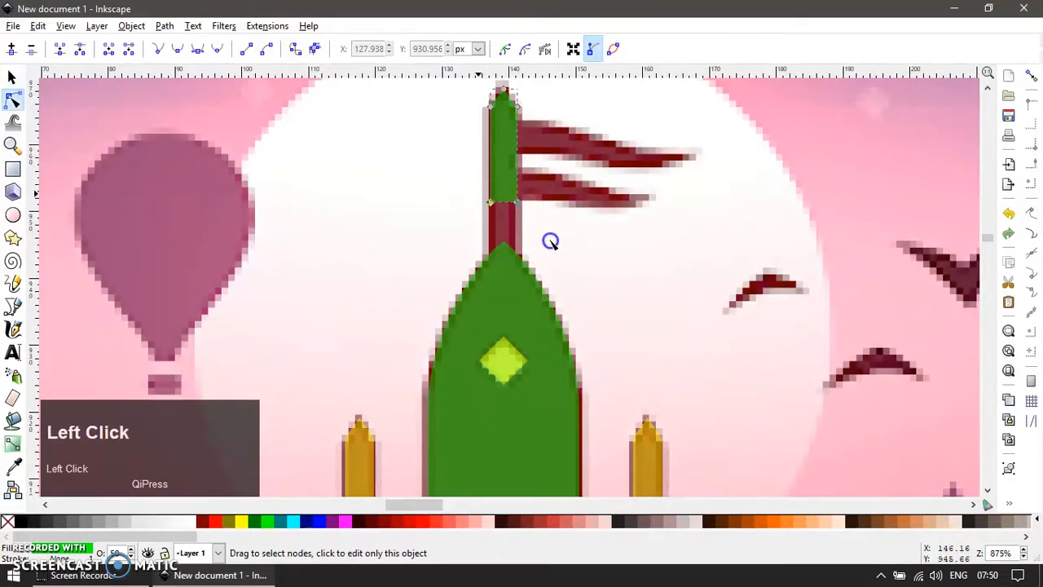
key("Down")
key("Down")
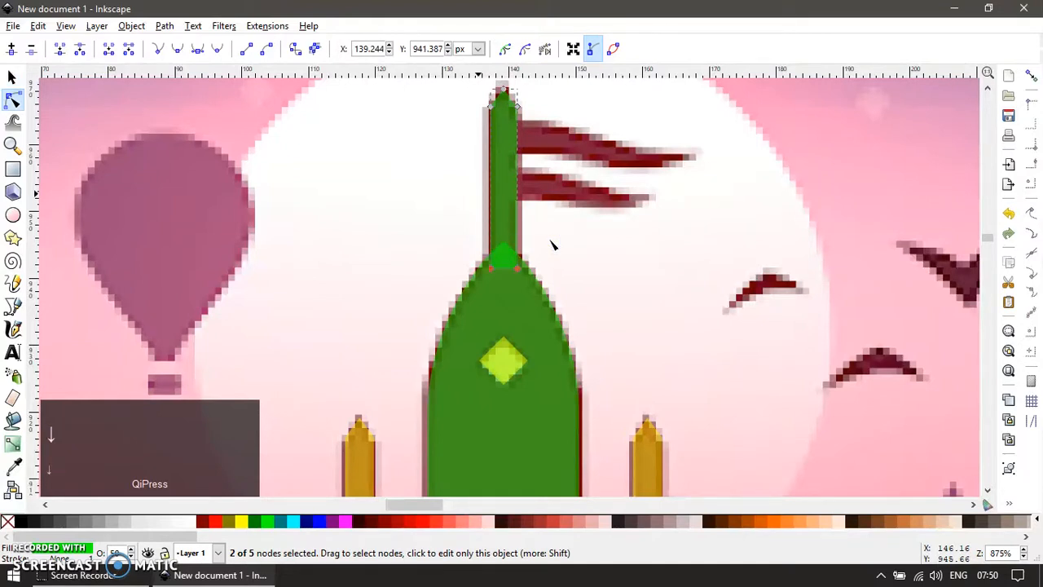
key("F1")
- Draw a closed triangular path over the upper flag, running from the flagpole to the flag's tip
left_click_drag(552, 243, 407, 314, "shift")
scroll(413, 295, "up", 1, "ctrl")
key("b")
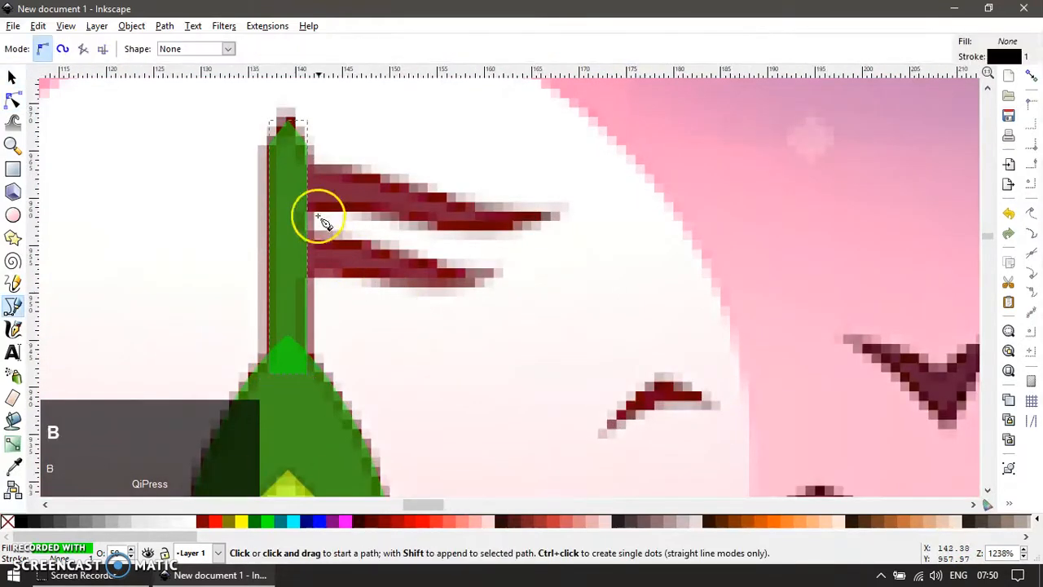
left_click(294, 168)
left_click(561, 213)
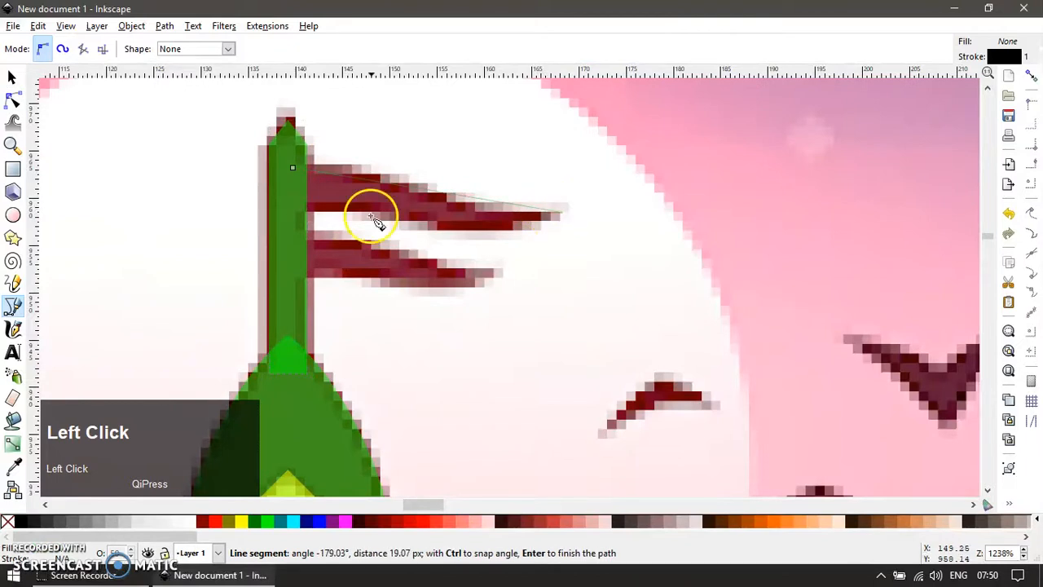
left_click(287, 206)
left_click(294, 168)
- Apply the green flagpole's style to the upper flag triangle
key("F1")
left_click(288, 263)
key("ctrl+c")
left_click(361, 212)
key("ctrl+shift+v")
key("F1")
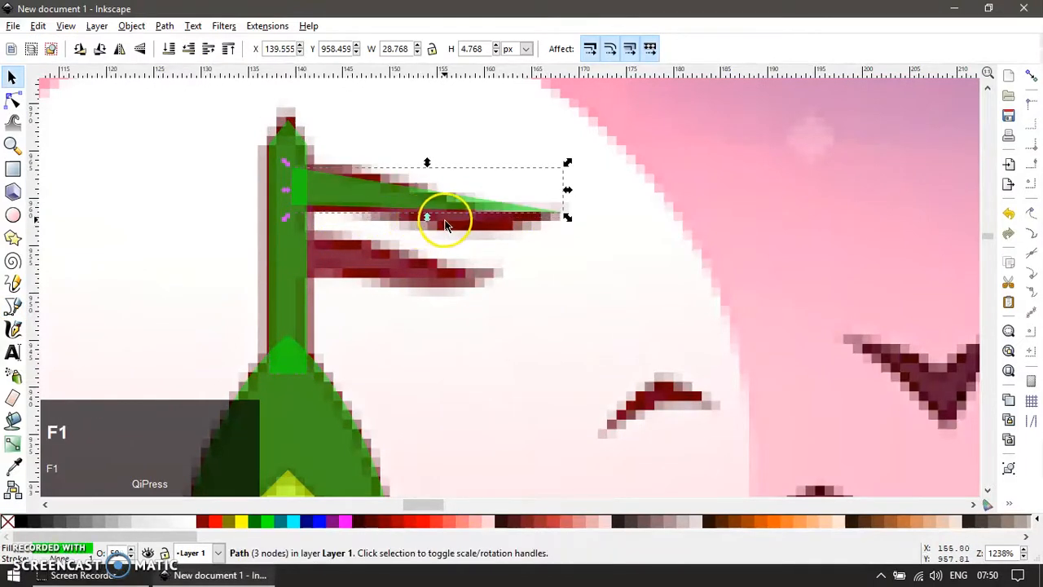
- Bend the upper flag's long edges into curves that follow the waving flag in the reference image
key("F2")
left_click(455, 227)
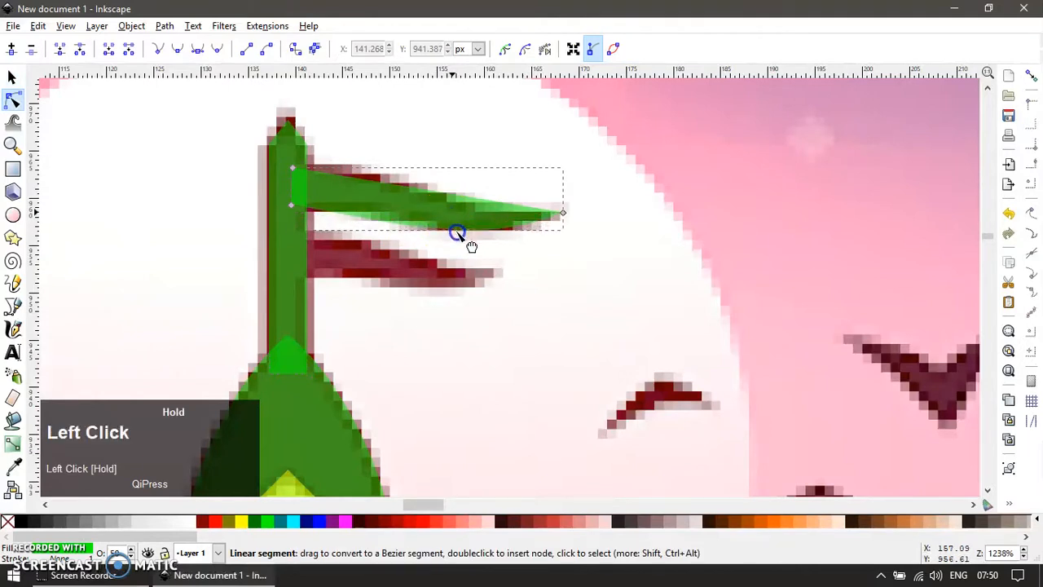
left_click(291, 205)
left_click_drag(384, 221, 433, 205)
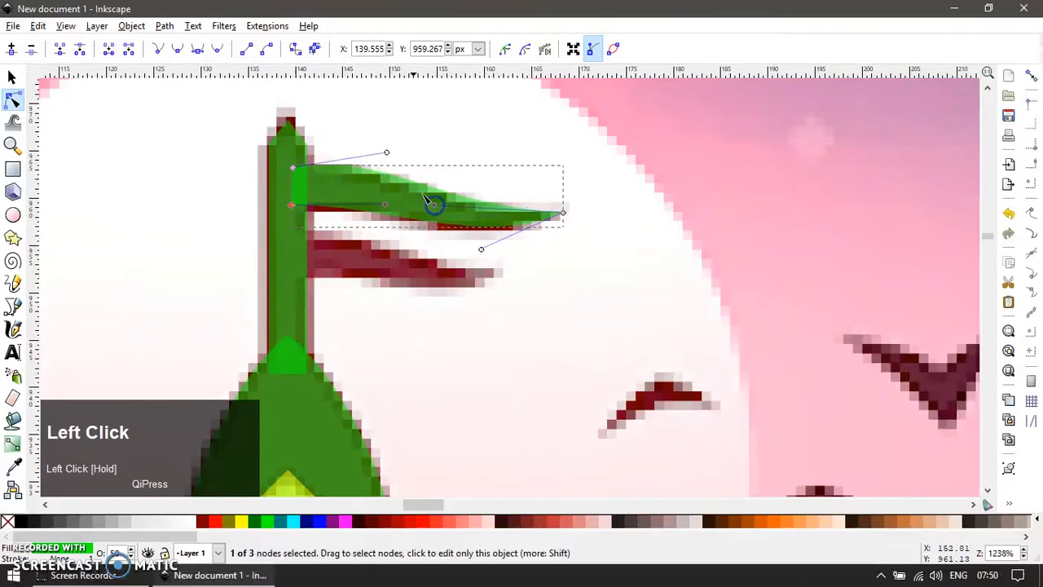
left_click_drag(387, 153, 372, 158)
key("F1")
- Duplicate the upper flag, place the copy over the lower flag and shrink it to fit
key("ctrl+d")
left_click_drag(482, 226, 471, 291)
left_click_drag(560, 263, 503, 273)
- Adjust the lower flag's nodes and curve handles to match the reference, making it about 22.7 by 5.4 px
key("F2")
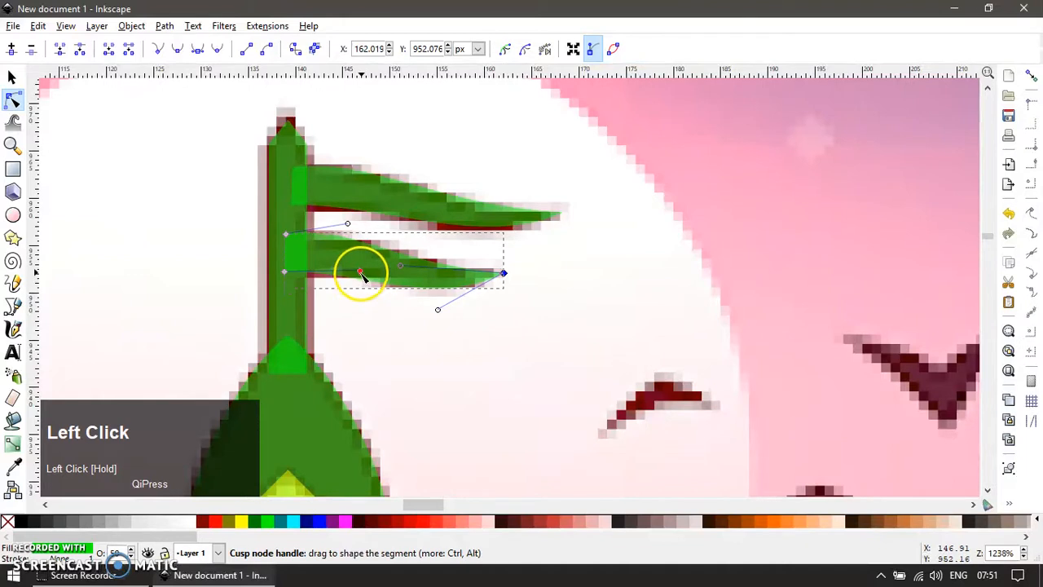
left_click_drag(364, 272, 363, 266)
left_click(288, 238)
left_click(285, 273)
left_click(285, 274)
key("F1")
- Draw a green rectangle at the lower left of the castle, overlapping its sloping base
scroll(415, 285, "down", 6)
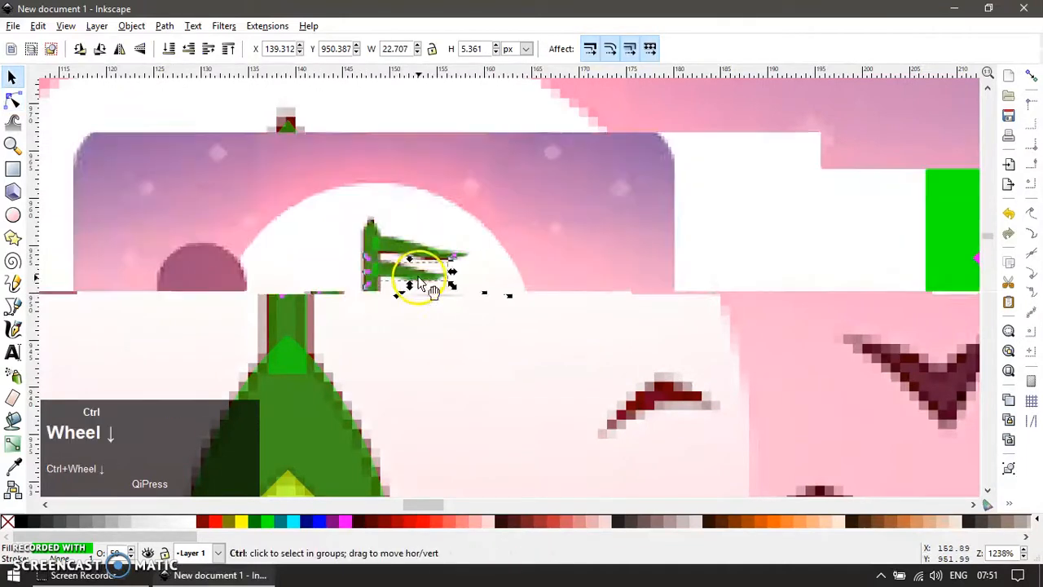
left_click_drag(438, 360, 349, 270)
left_click(226, 371)
left_click_drag(217, 372, 210, 336)
scroll(210, 337, "up", 1)
key("e")
key("r")
left_click_drag(206, 299, 312, 334)
key("s")
left_click_drag(237, 314, 241, 314)
- Select all the castle shapes and move them off the reference image to the empty area beside the traced artwork
scroll(346, 299, "down", 2)
left_click(221, 354)
left_click_drag(221, 354, 503, 147)
scroll(456, 245, "down", 1)
left_click_drag(414, 279, 815, 279)
key("z")
left_click_drag(408, 146, 876, 378)
key("F1")
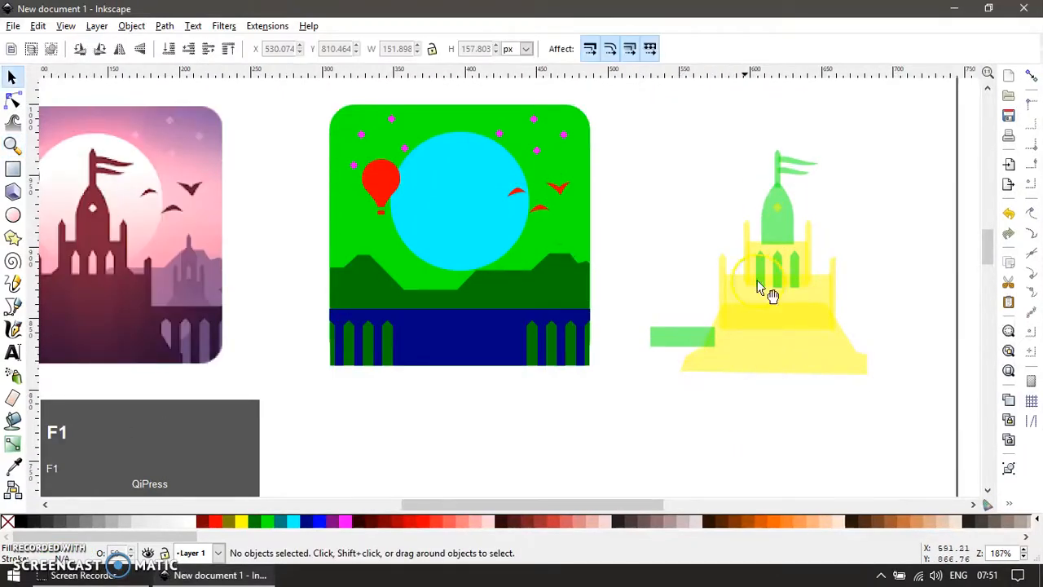
- Unite the tower's diamond and the three windows into one path and fill it with red
left_click(851, 206)
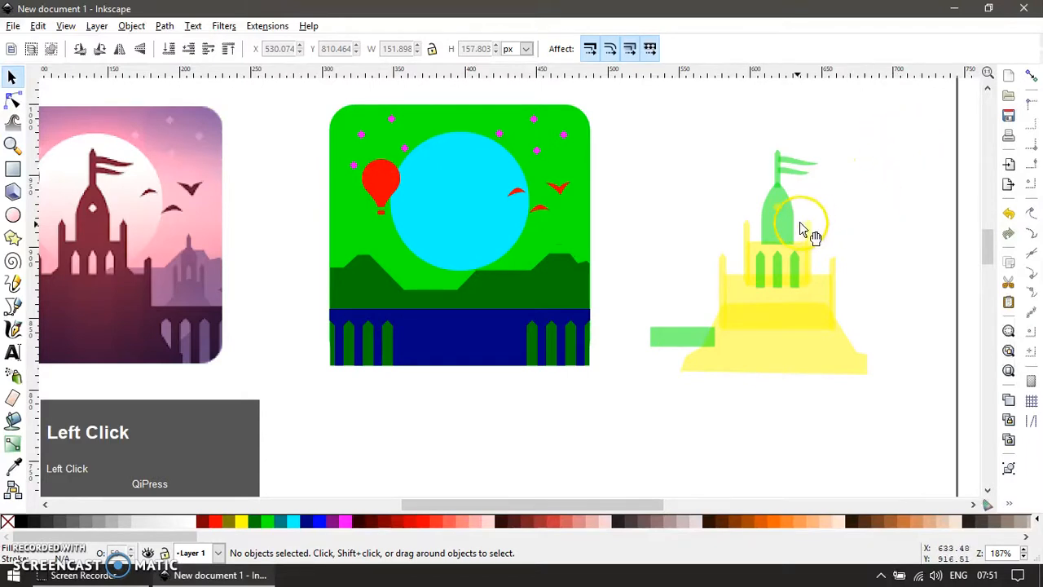
left_click(780, 214, "ctrl")
left_click(780, 269, "shift")
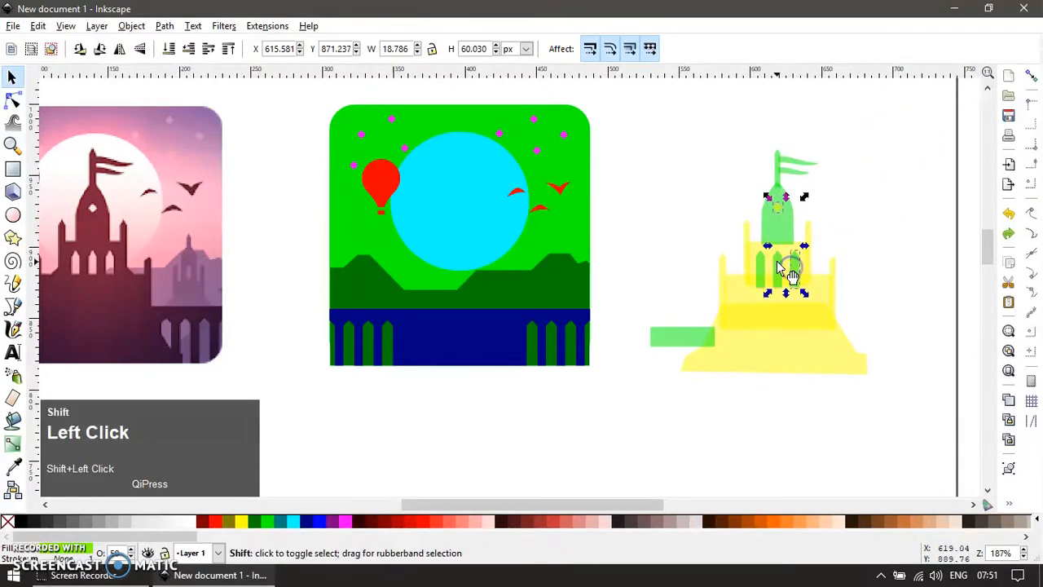
left_click(763, 262, "shift")
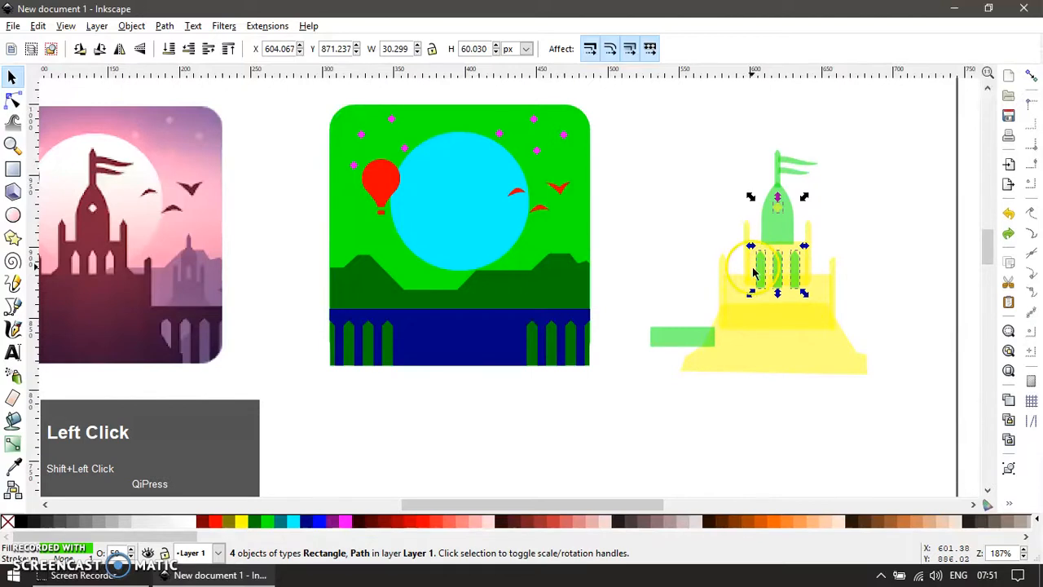
key("ctrl+shift+equal")
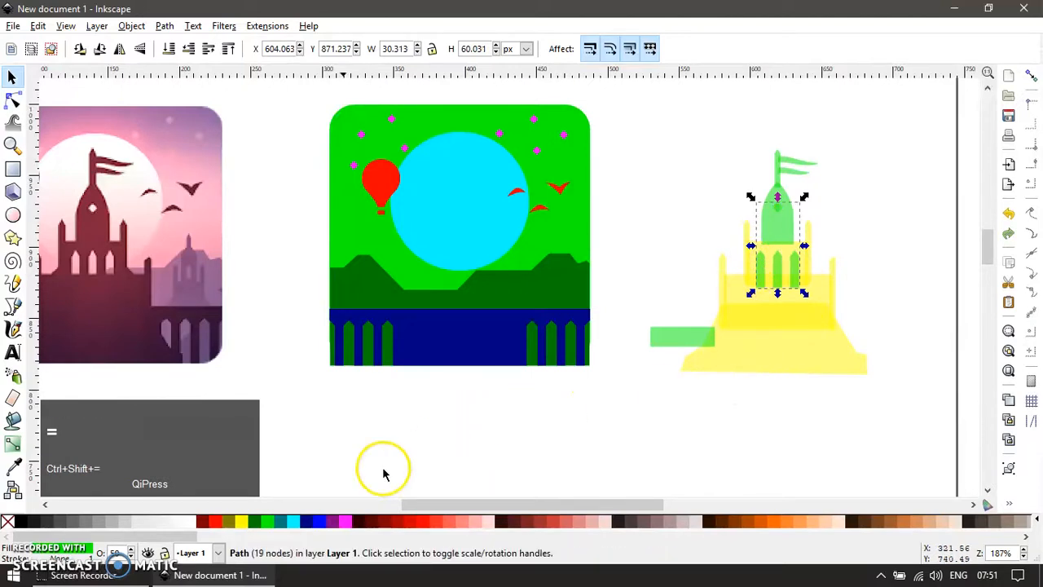
left_click(217, 522)
- Unite all the castle's walls, towers, flagpole and flags into one path, leaving out the red windows and the green rectangle
left_click(905, 144)
left_click_drag(905, 144, 629, 419)
left_click(683, 342, "shift")
left_click_drag(768, 356, 850, 383)
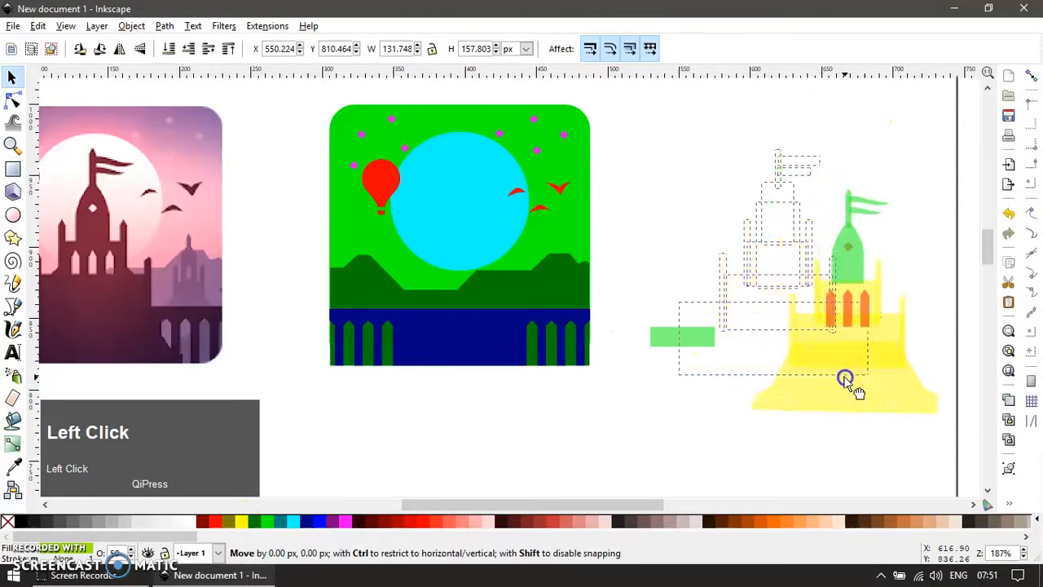
key("ctrl+z")
left_click(782, 273, "shift")
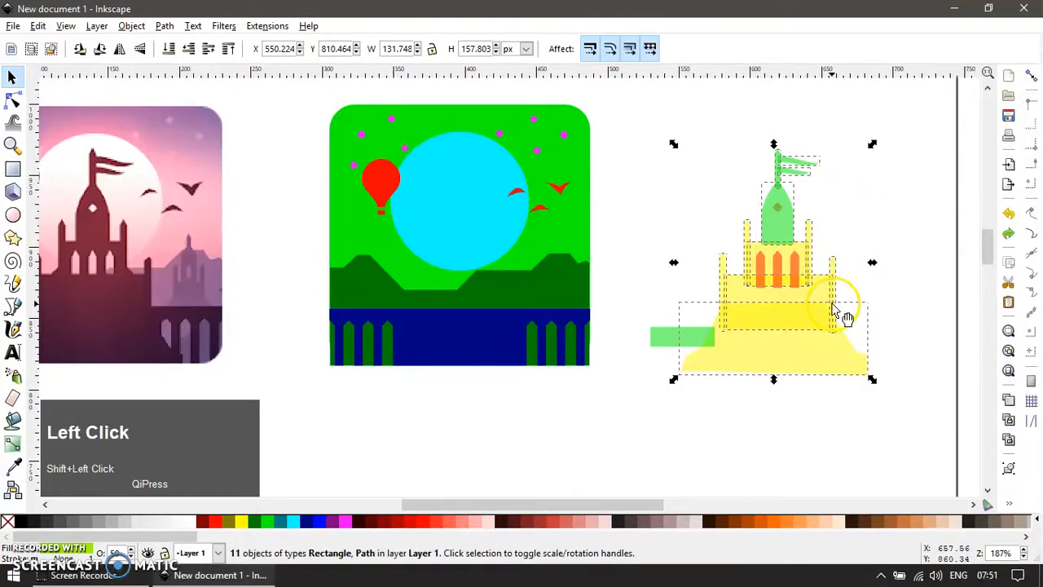
key("ctrl+shift+equal")
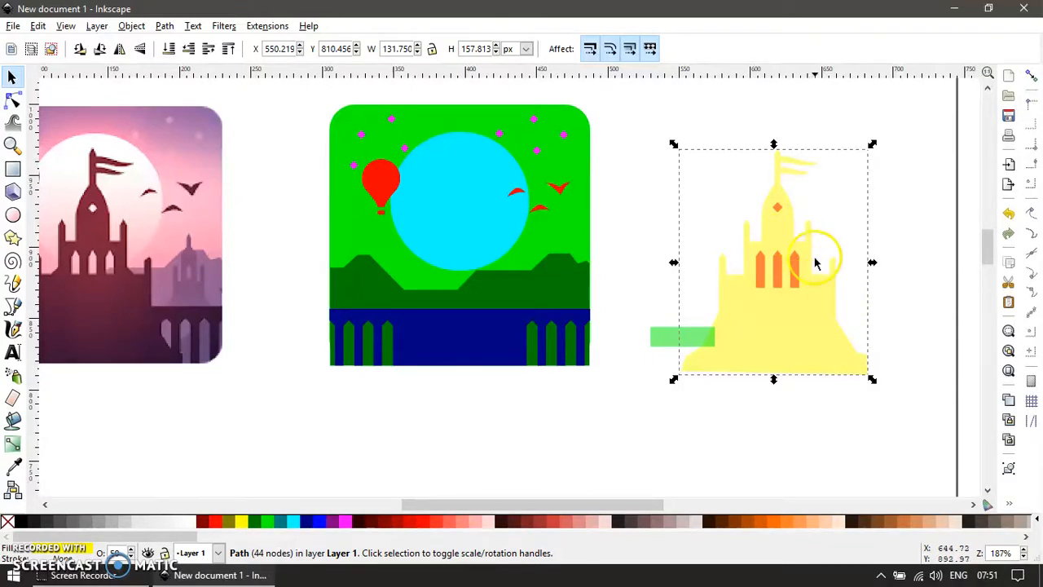
- Group the castle, its windows and the green rectangle, and align the group's left edge with the mountains in the traced artwork
left_click_drag(633, 400, 745, 333, "shift")
key("ctrl+g")
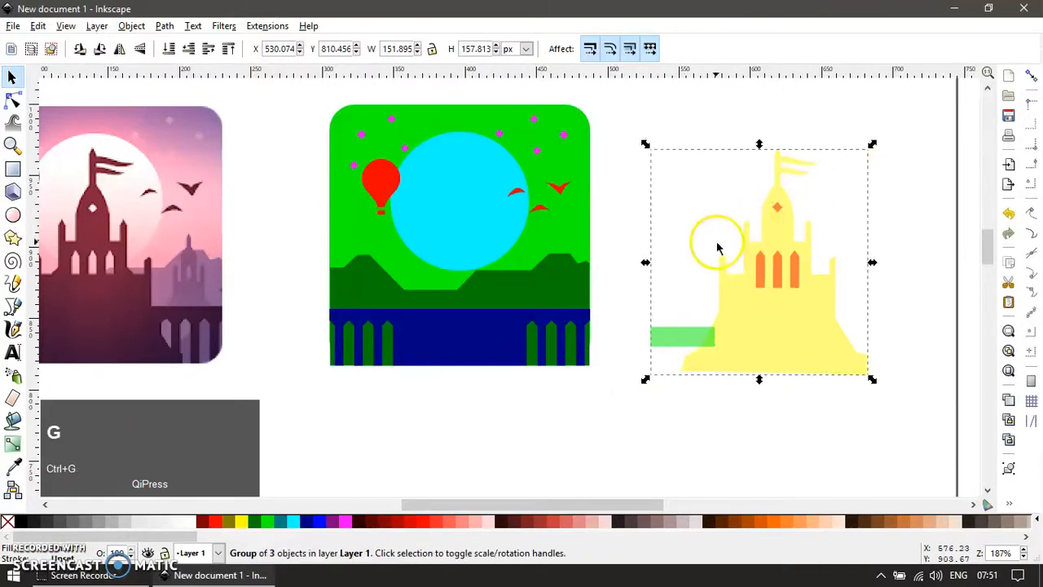
left_click(352, 285, "shift")
key("ctrl+shift+a")
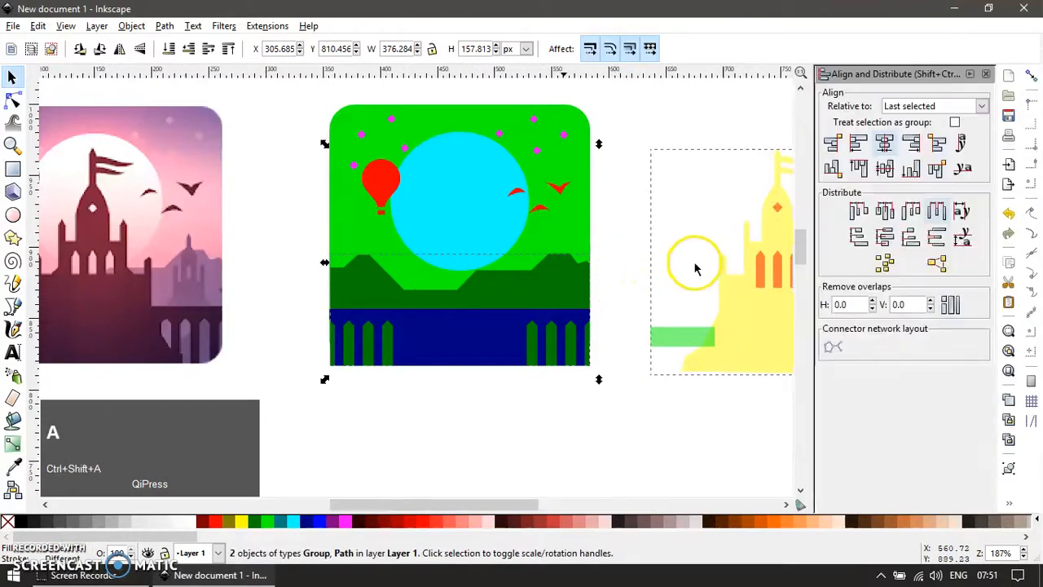
left_click(858, 145)
key("Escape")
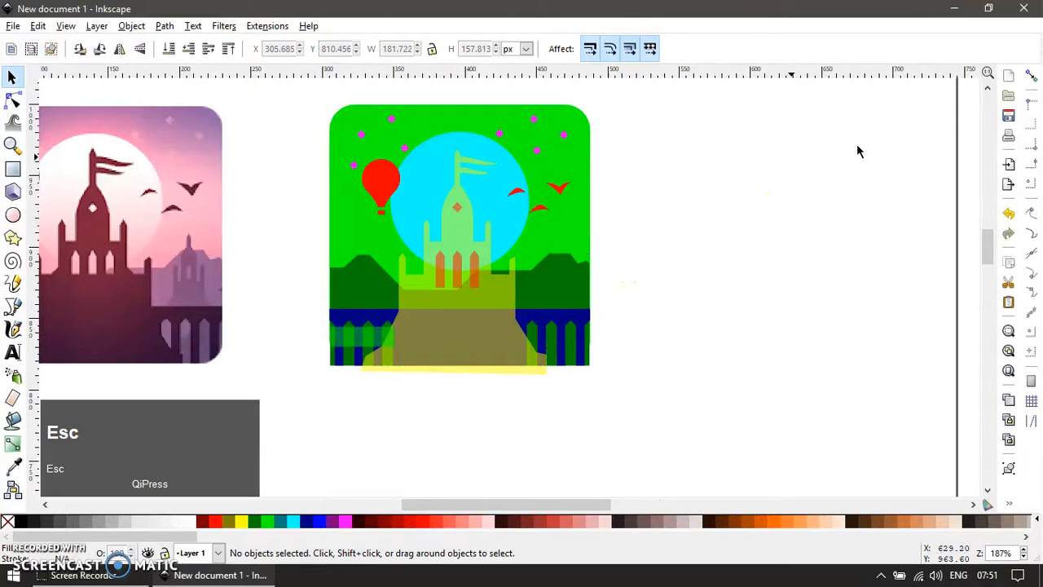
- Set the dark green mountains' width to 182.727 px to match the rounded green background
scroll(409, 338, "up", 4, "ctrl")
scroll(184, 309, "down", 2, "ctrl")
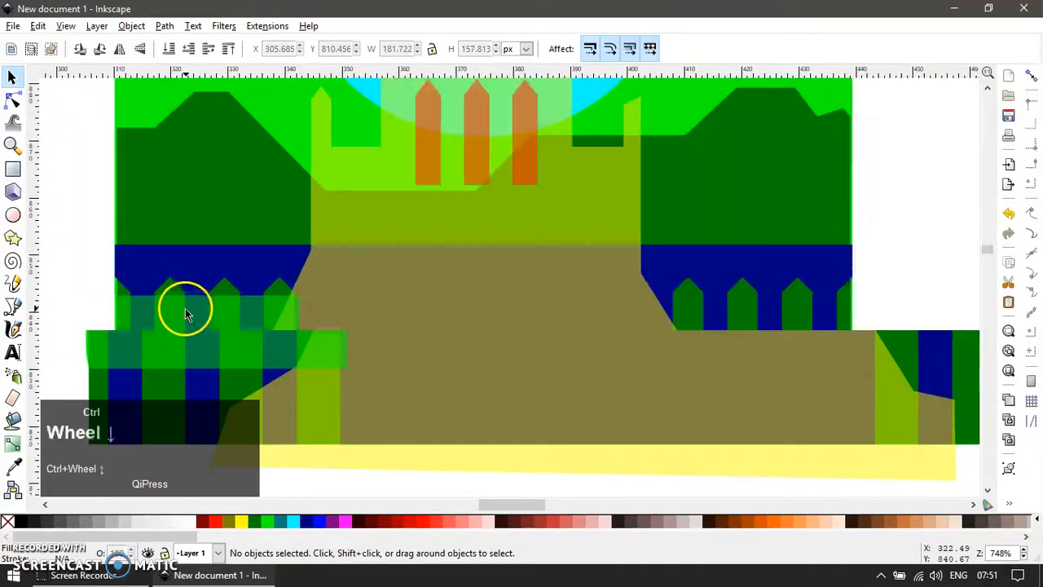
left_click_drag(179, 253, 215, 254)
key("ctrl+z")
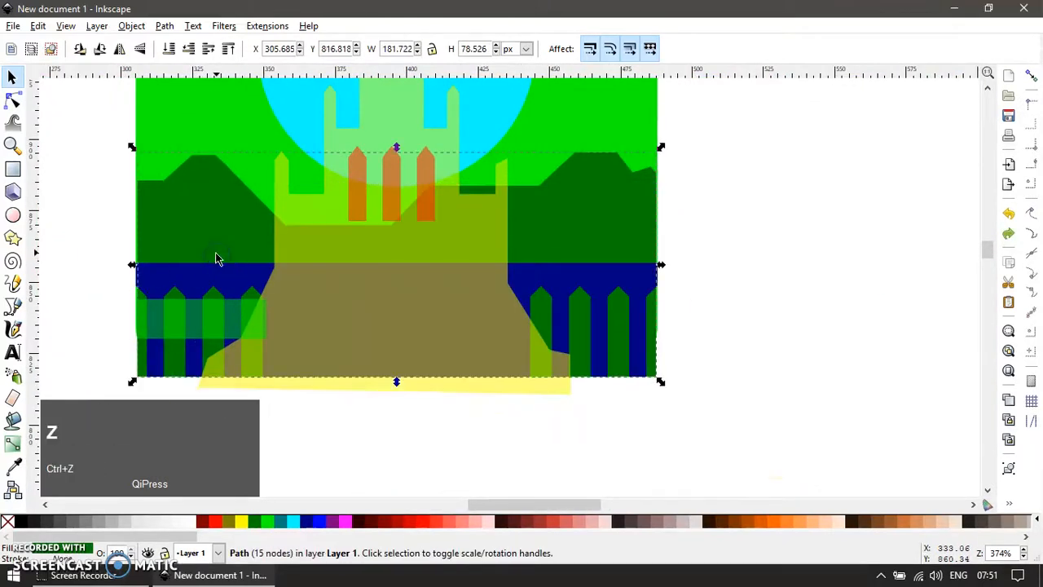
left_click(181, 119)
left_click(188, 183)
left_click(238, 86)
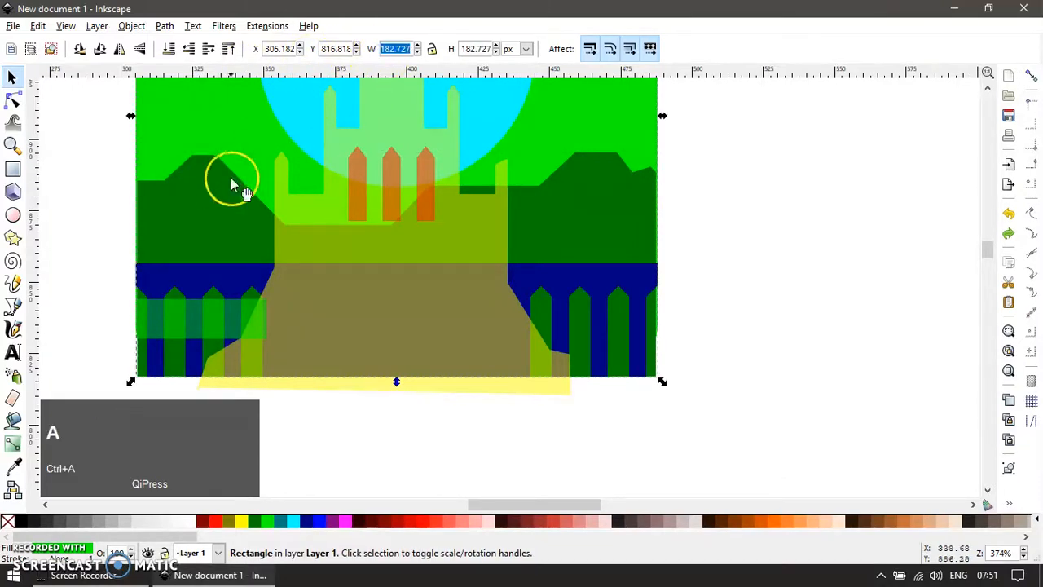
left_click(203, 203)
left_click(410, 49)
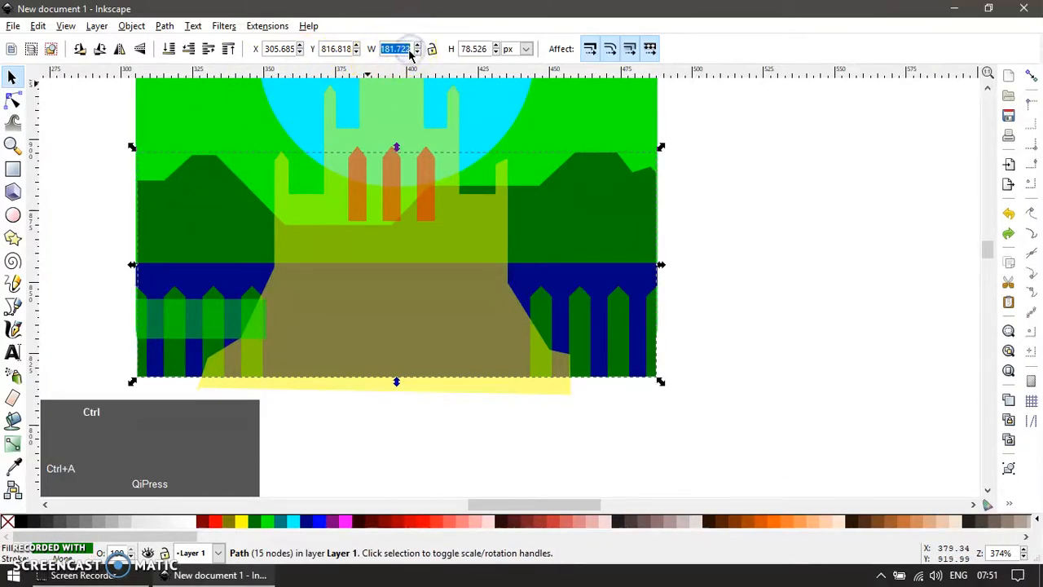
type("182.727")
key("Return")
- Align the mountains' left edge with the left edge of the rounded green background
left_click(191, 119, "shift")
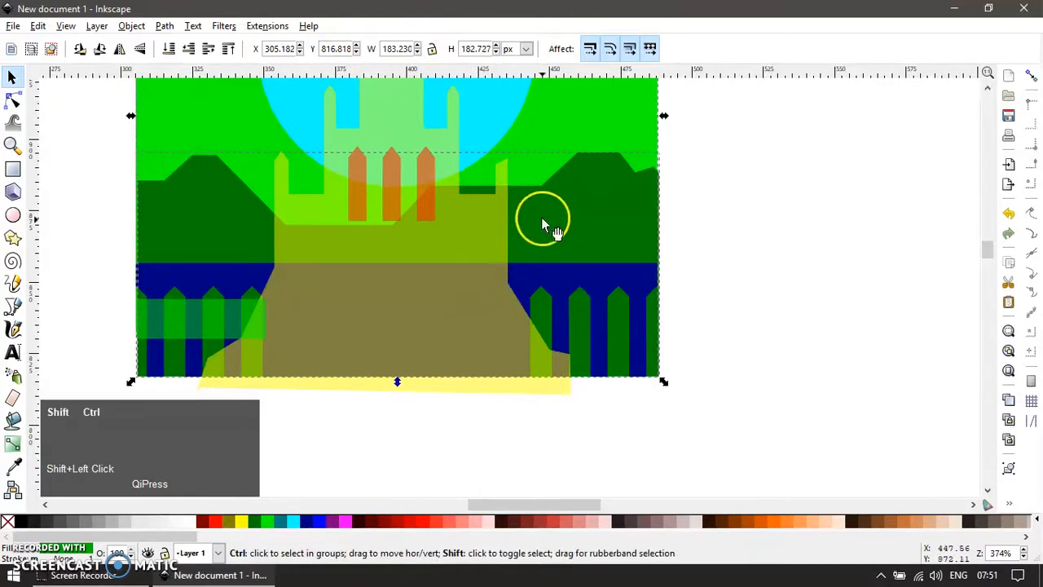
key("ctrl+shift+a")
left_click(468, 295)
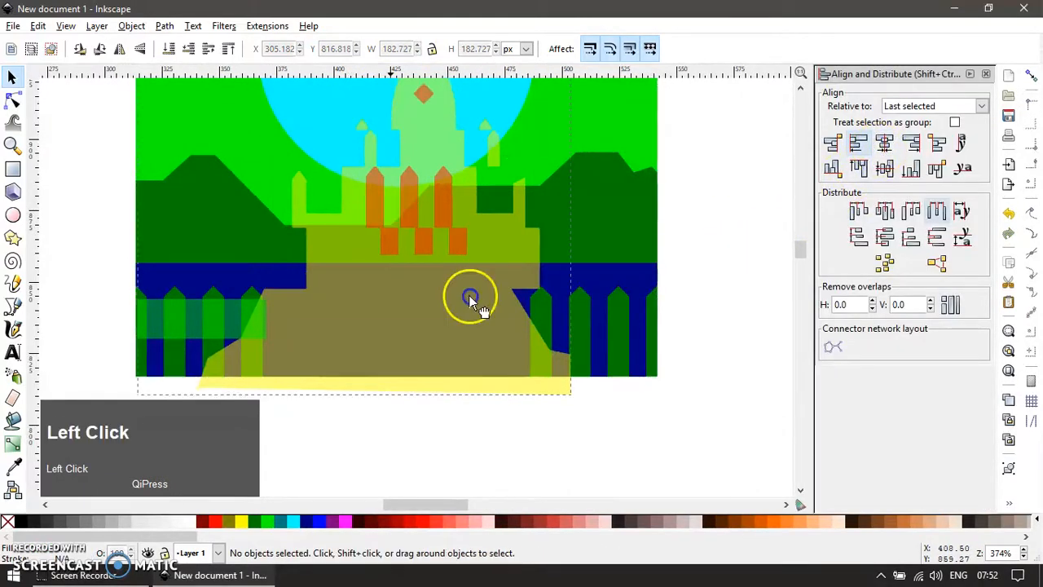
key("ctrl+z")
- Align the left edge of the castle group with the left edge of the rounded green background
scroll(531, 353, "down", 2, "ctrl")
left_click(512, 377)
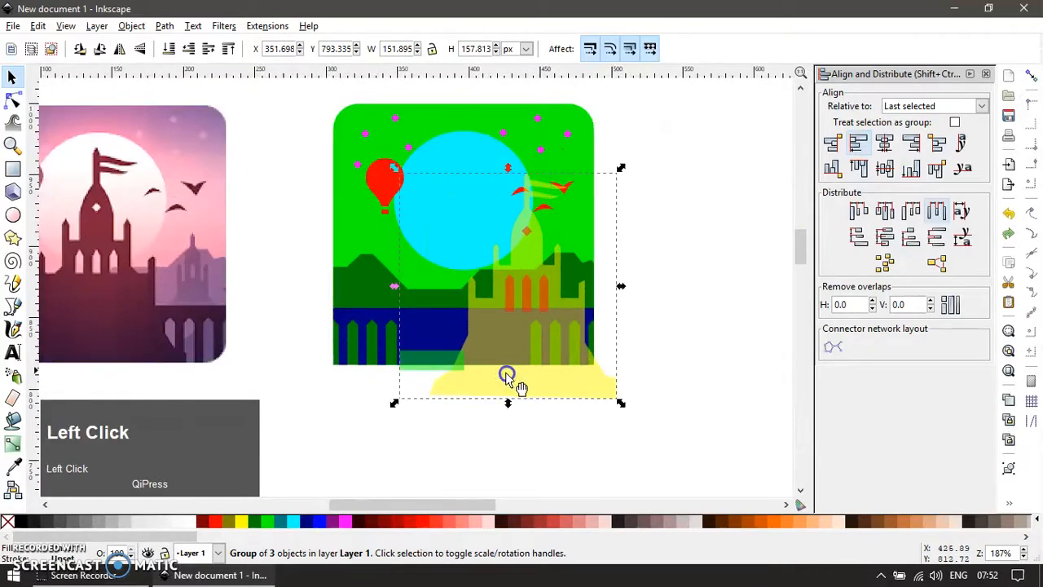
left_click(577, 242, "shift")
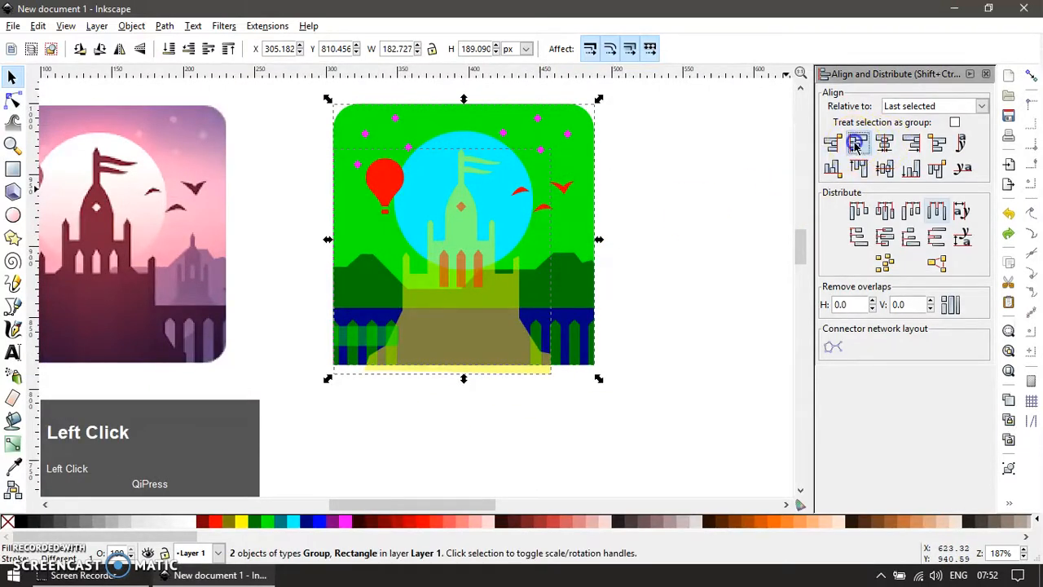
left_click(736, 216)
- Delete the semi-transparent green rectangle from inside the castle group
scroll(342, 360, "up", 2, "ctrl")
left_click(354, 322, "ctrl")
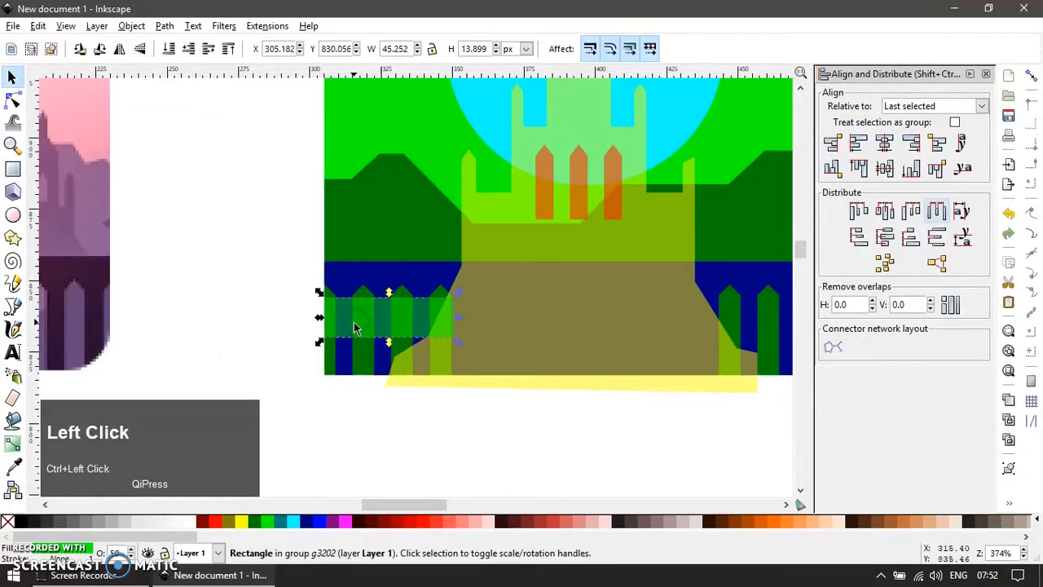
key("Escape")
key("F12")
- Align the bottom edge of the mountains with the bottom edge of the rounded green background
scroll(356, 348, "down", 3, "ctrl")
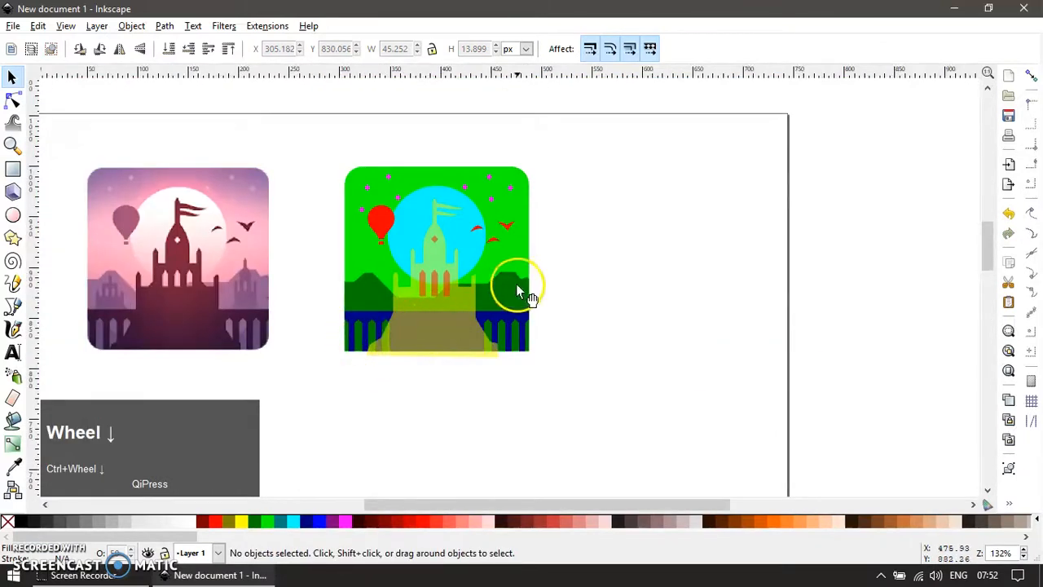
left_click_drag(517, 287, 589, 350)
key("ctrl+z")
left_click(527, 256, "shift")
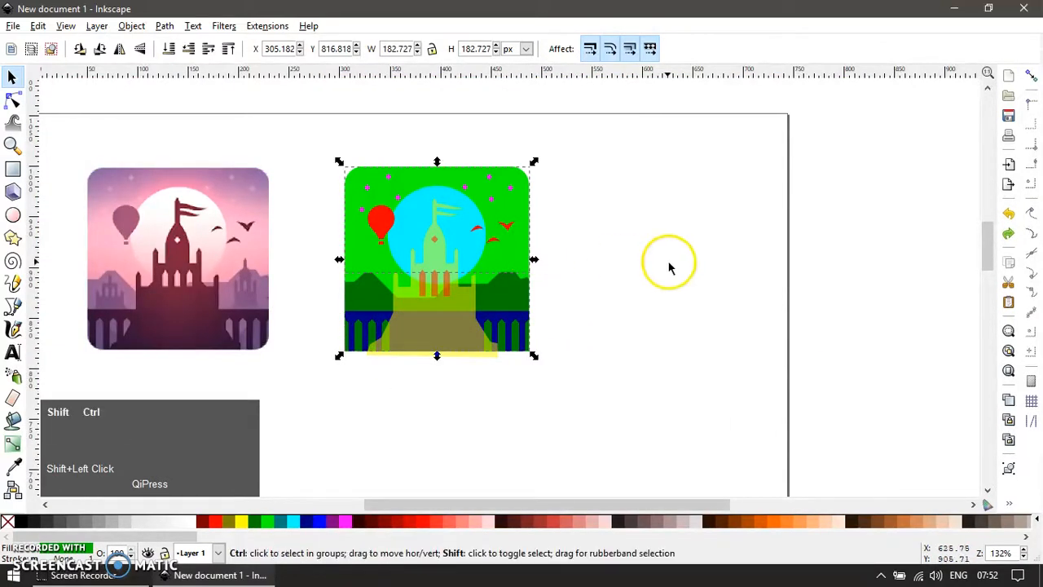
key("ctrl+shift+a")
left_click(911, 172)
left_click(619, 294)
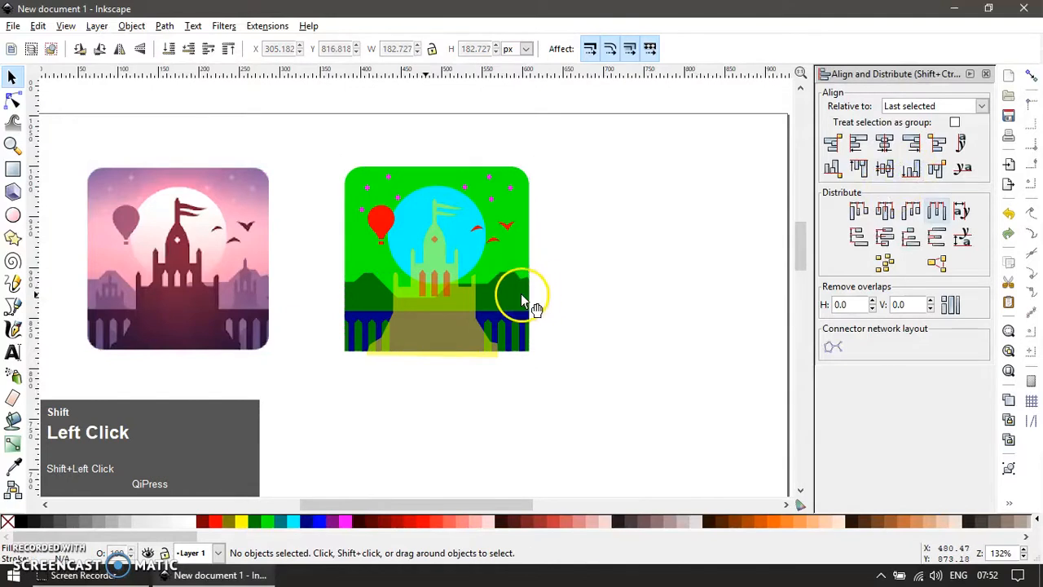
- Duplicate the mountains and flip the copy vertically so it hangs directly below the artwork's bottom edge, about 77 px tall
left_click(520, 293)
key("ctrl+d")
left_click_drag(441, 272, 458, 426)
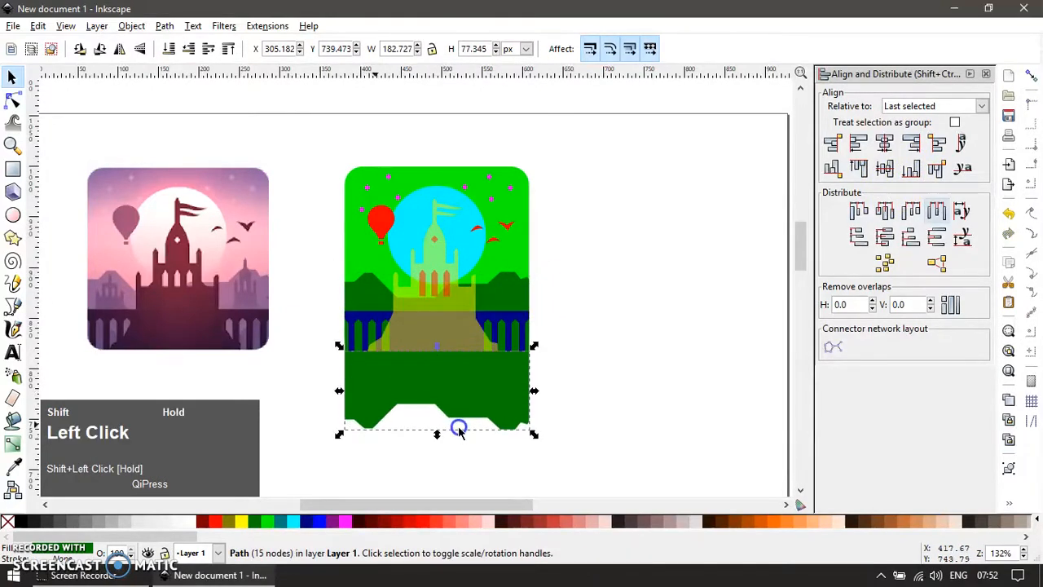
- Ungroup the castle and its windows and set the opacity of both paths to 100
left_click(460, 330, "shift")
key("Escape")
left_click_drag(460, 330, 492, 360)
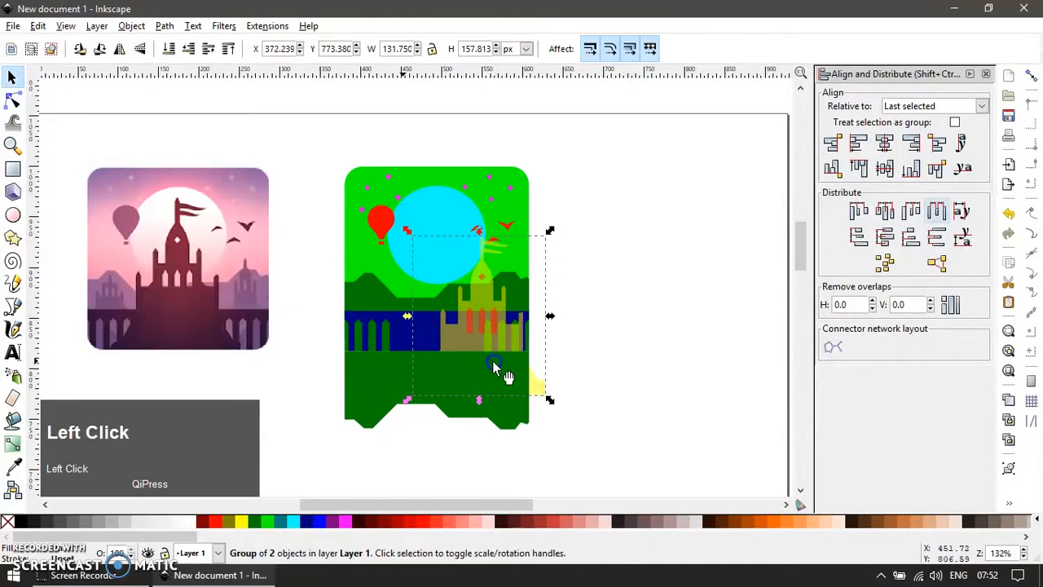
key("ctrl+z")
key("ctrl+u")
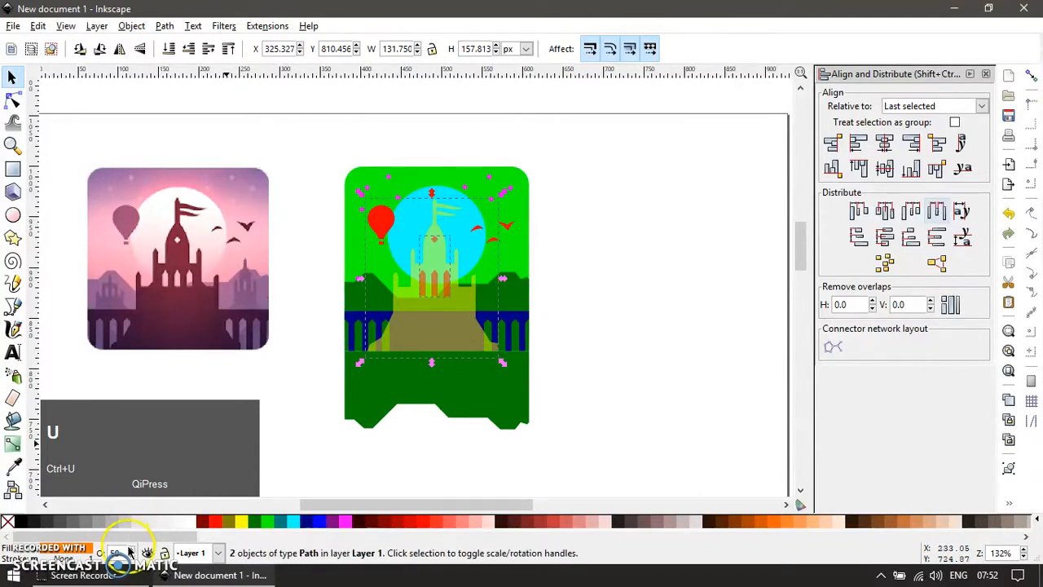
type("100")
key("Return")
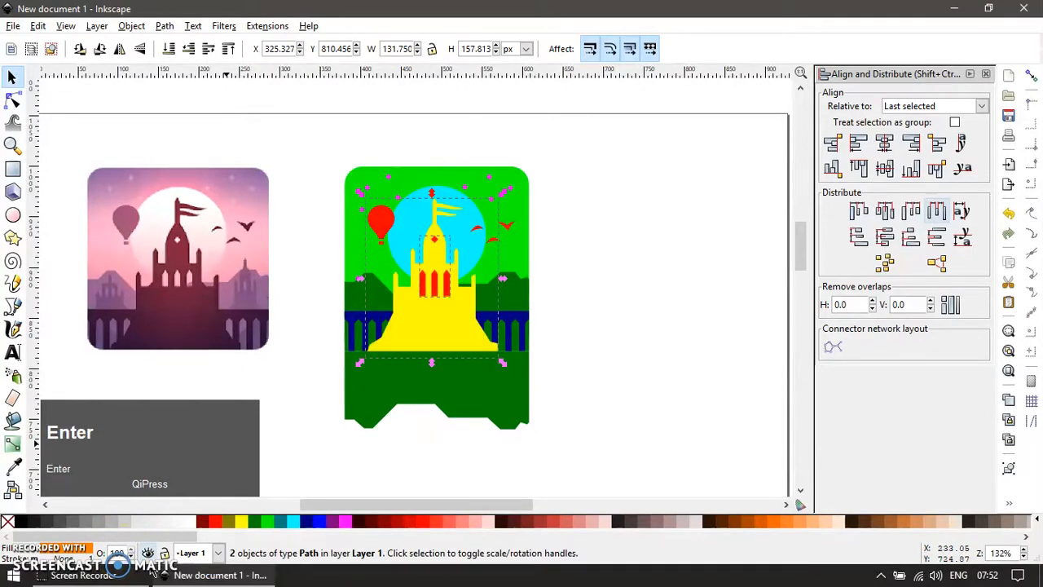
- Subtract the flipped mountain copy from the yellow castle to trim off the part overhanging the background
left_click(383, 467)
left_click(507, 412)
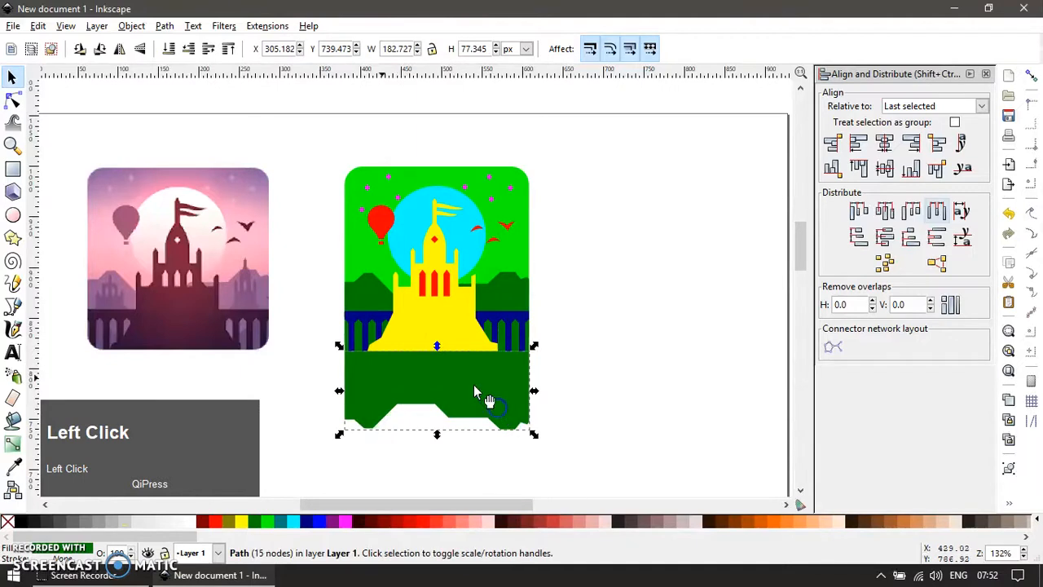
left_click(449, 334, "shift")
key("ctrl+minus")
key("F12")
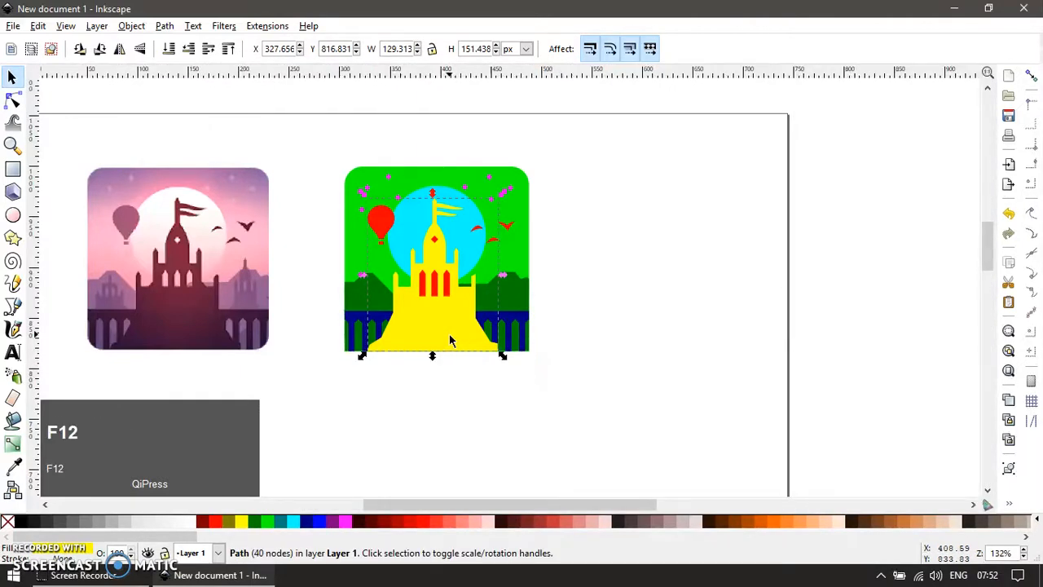
- Save the drawing to the Desktop as an Inkscape SVG named altosodyssey_result_pt1
left_click(281, 193)
key("z")
left_click_drag(82, 149, 569, 371)
key("ctrl+shift+s")
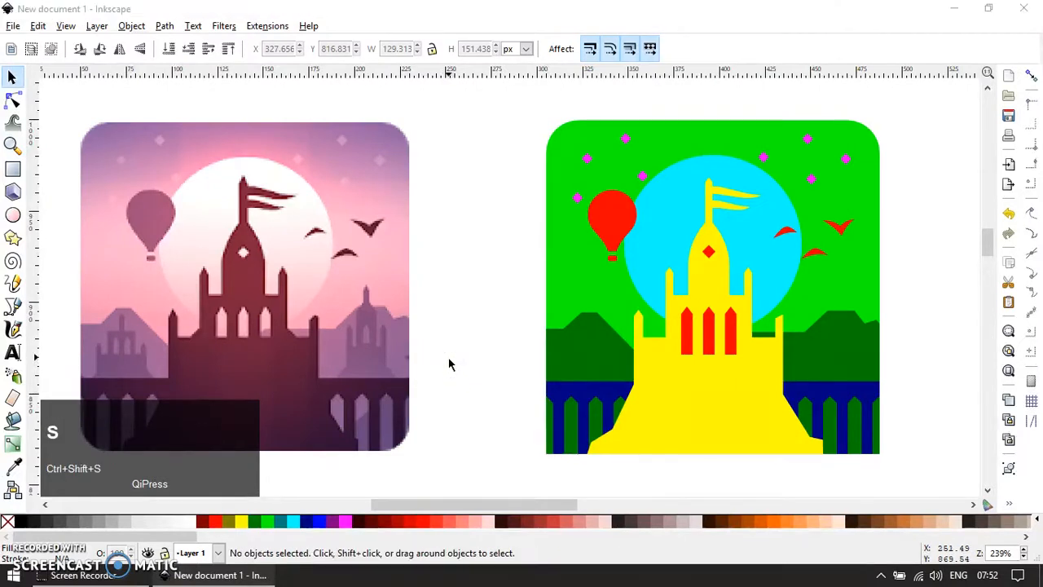
type("alto")
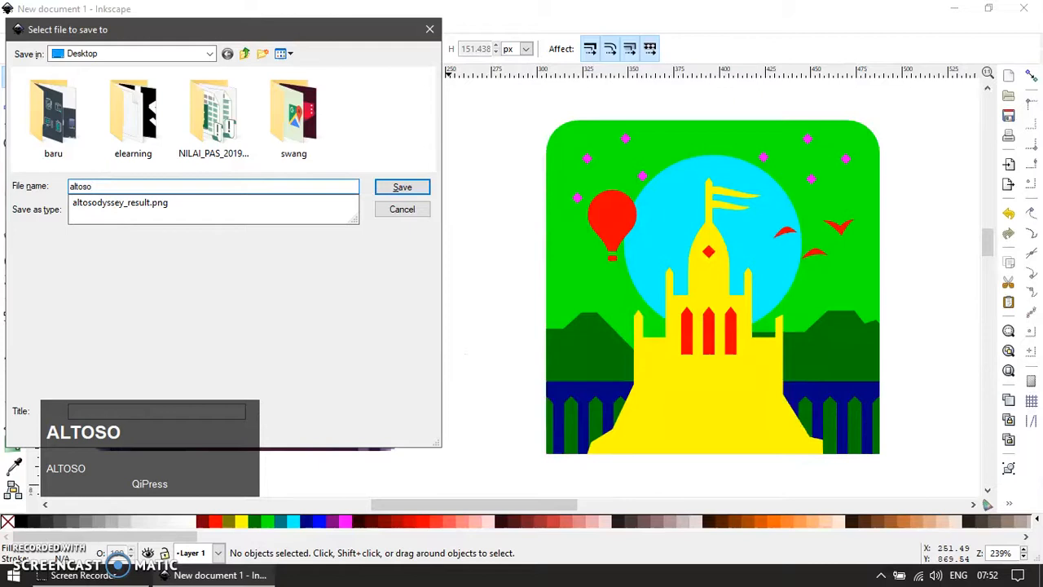
type("so")
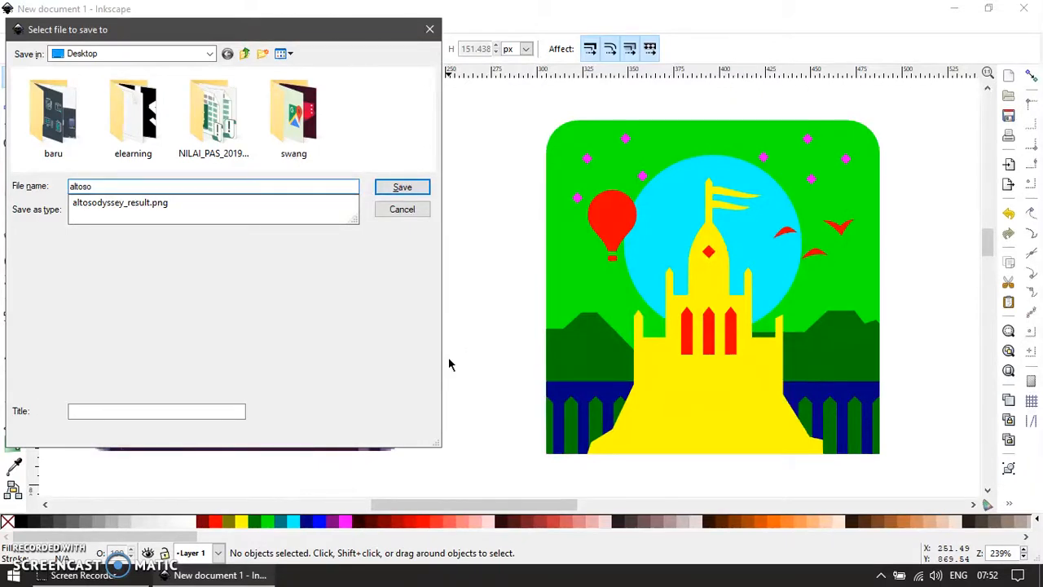
type("dyssey_result")
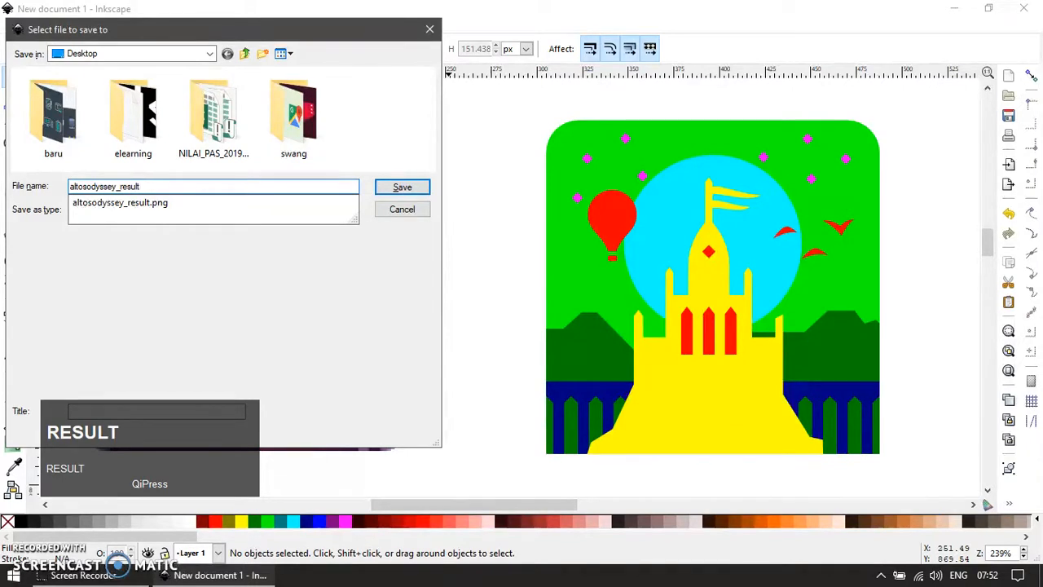
type("_pt1")
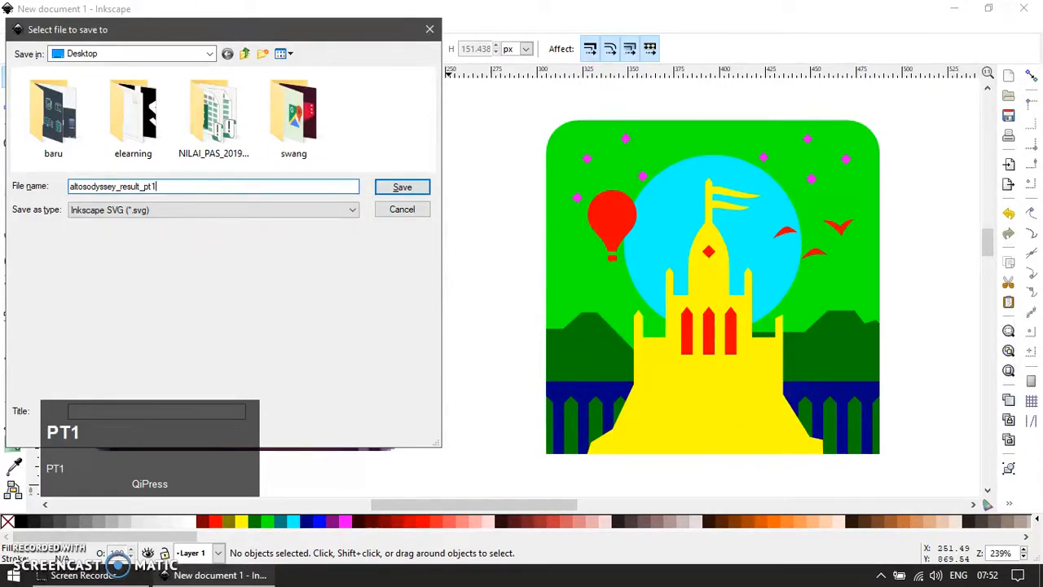
key("Return")
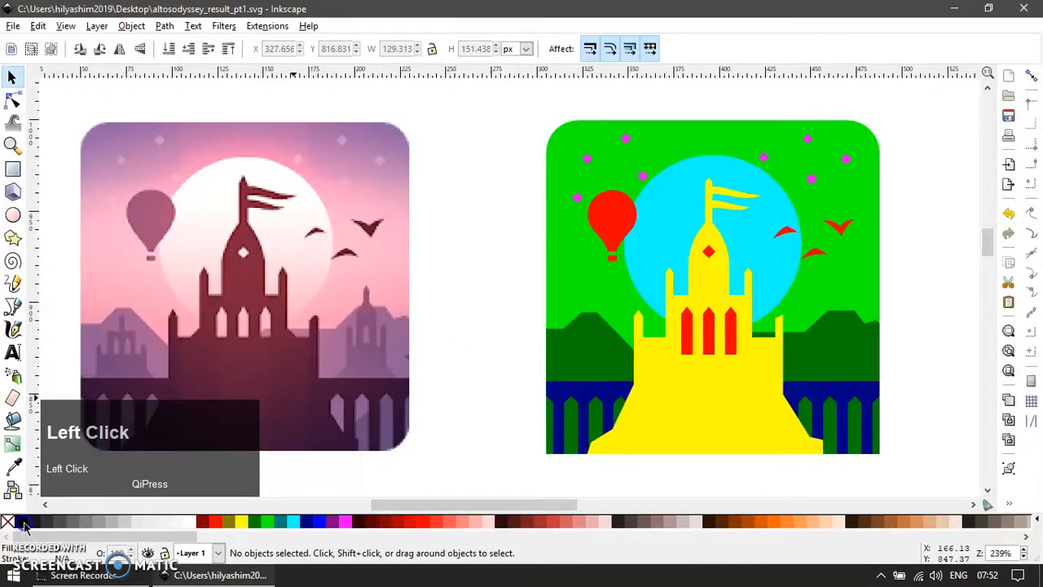